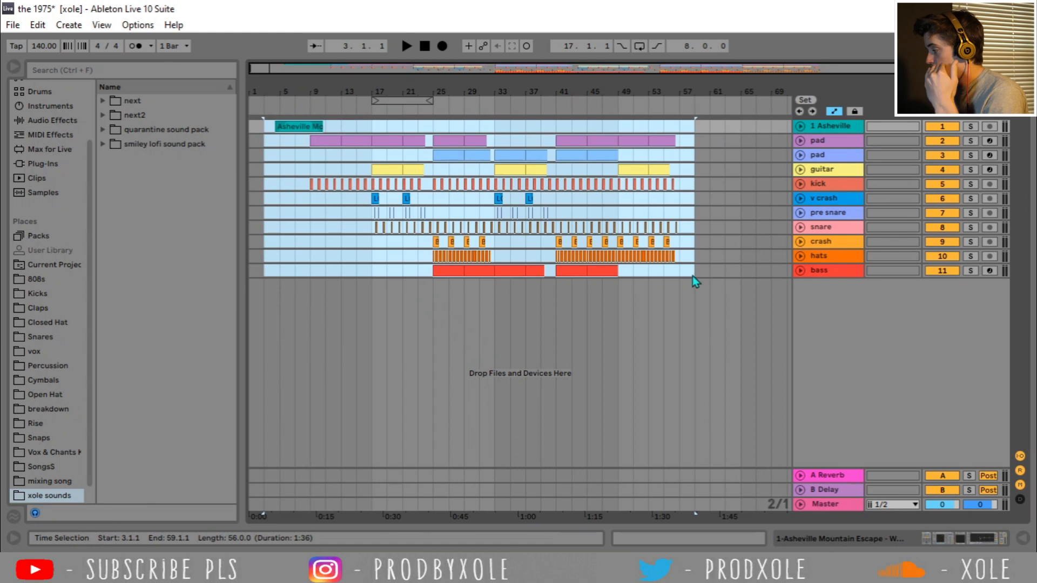
left_click(696, 276)
left_click_drag(697, 271, 276, 122)
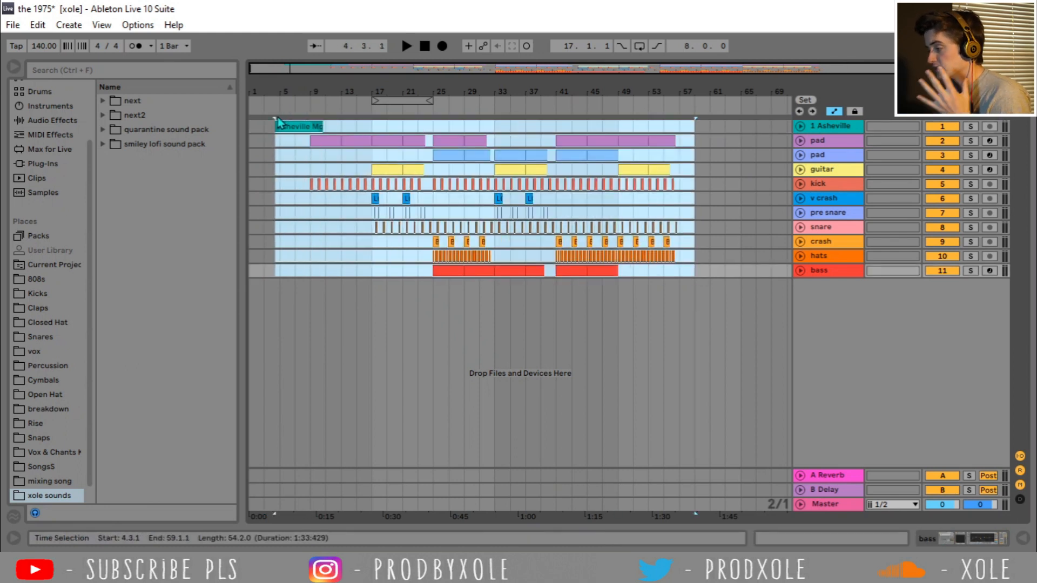
left_click(294, 155)
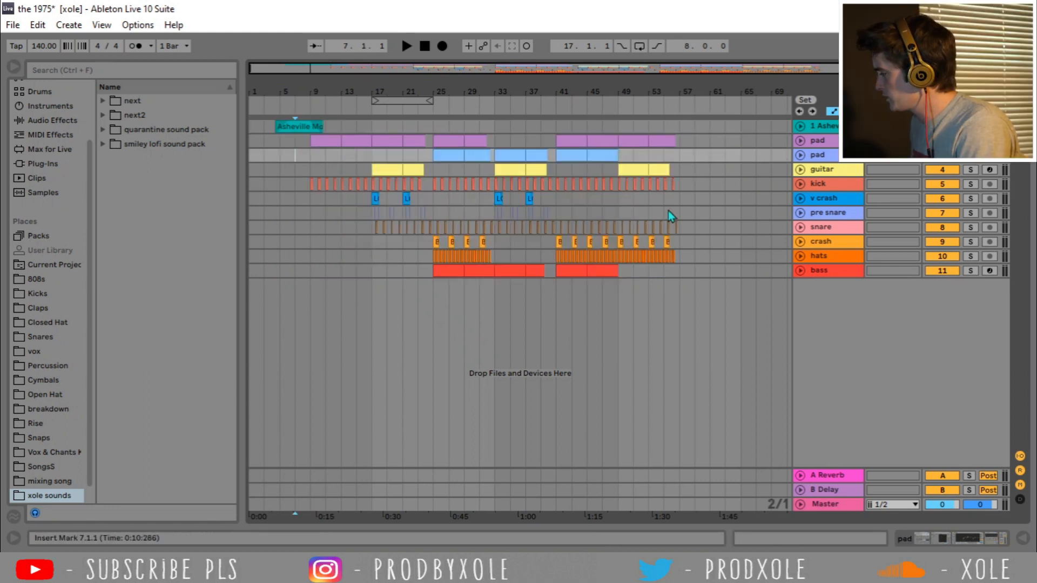
Step: Unfold and solo the purple pad track and show its device chain
left_click(801, 141)
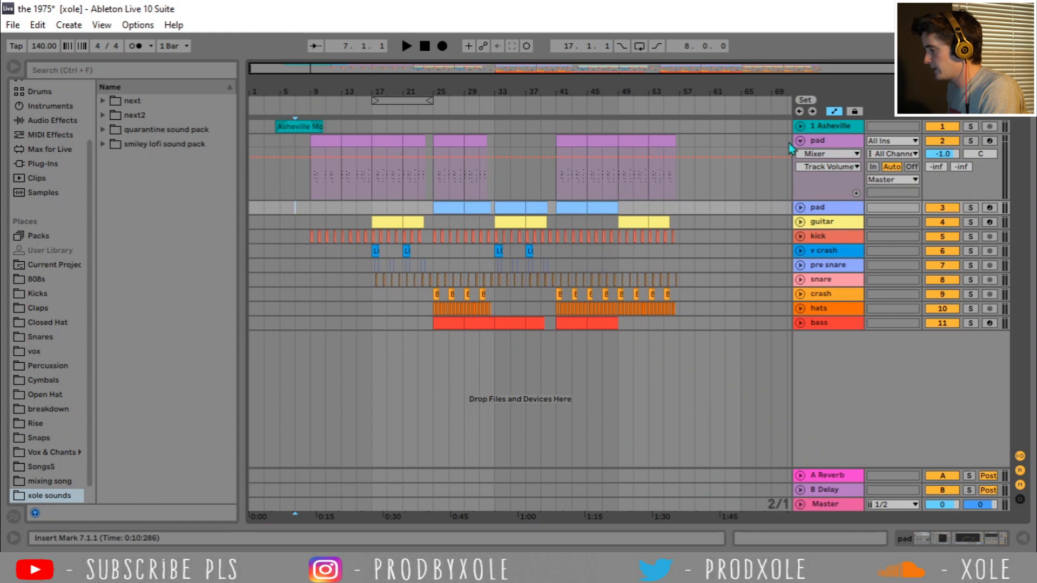
left_click(970, 142)
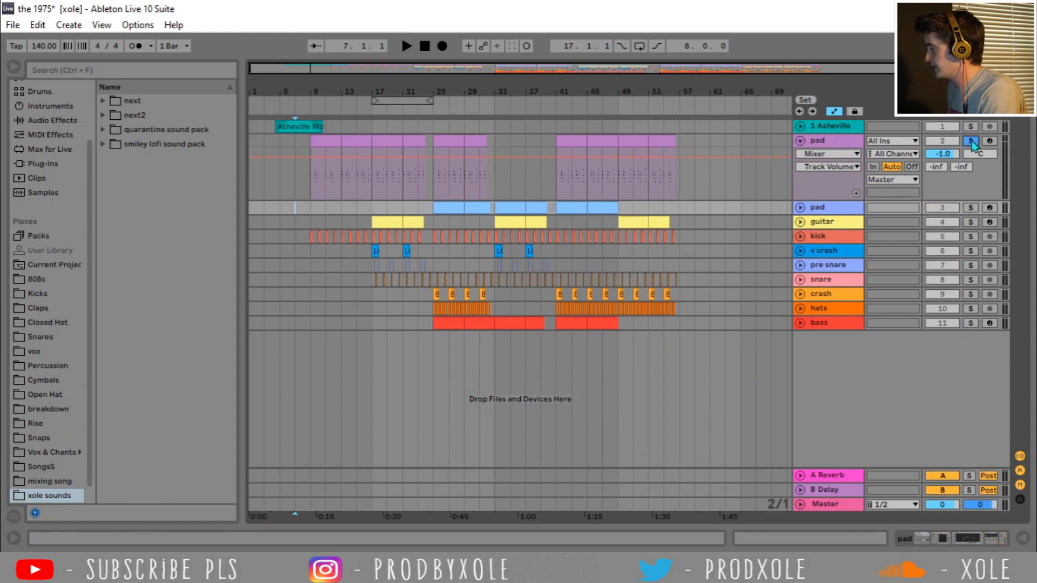
double_click(834, 142)
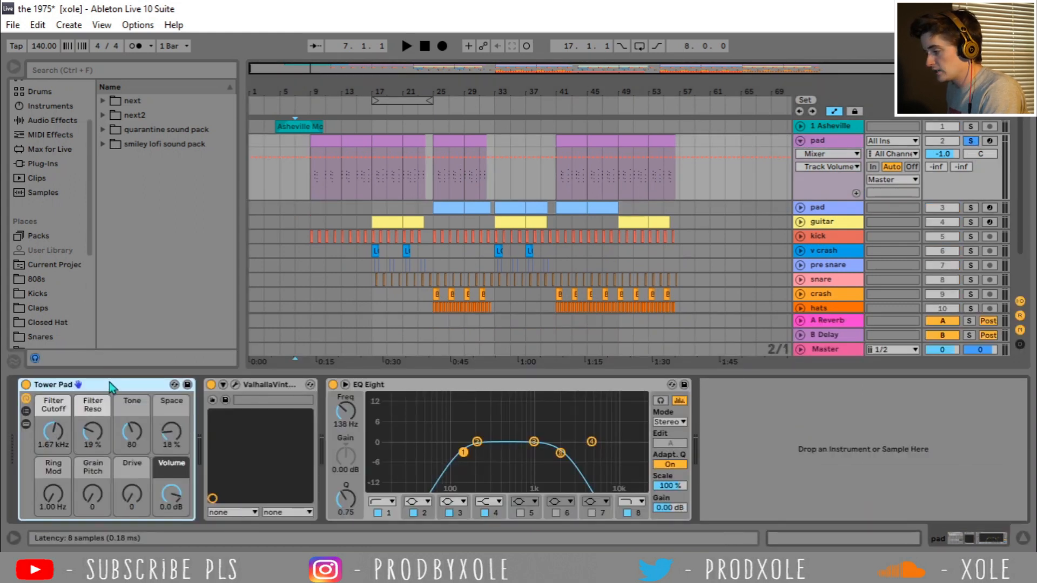
Step: Browse the Instrument Rack presets for Pad sounds and preview Tower Pad.adg
left_click(48, 108)
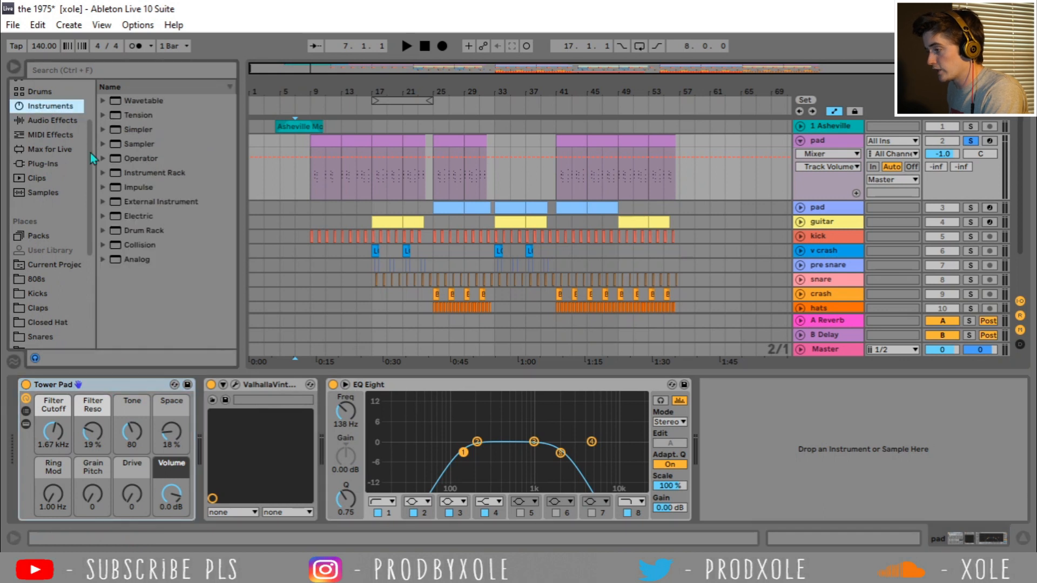
left_click(103, 174)
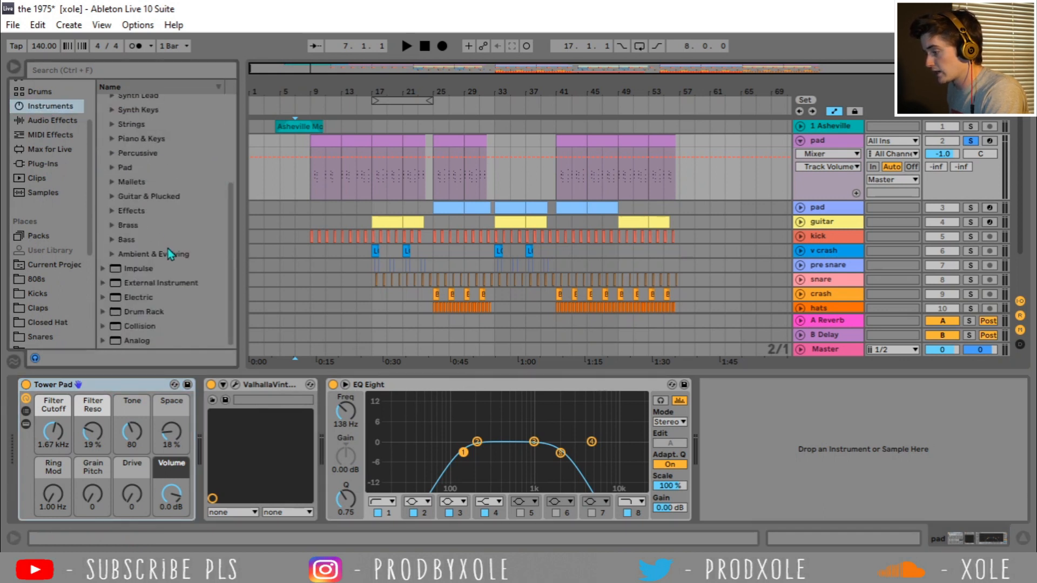
scroll(103, 249, "up", 2)
left_click(113, 229)
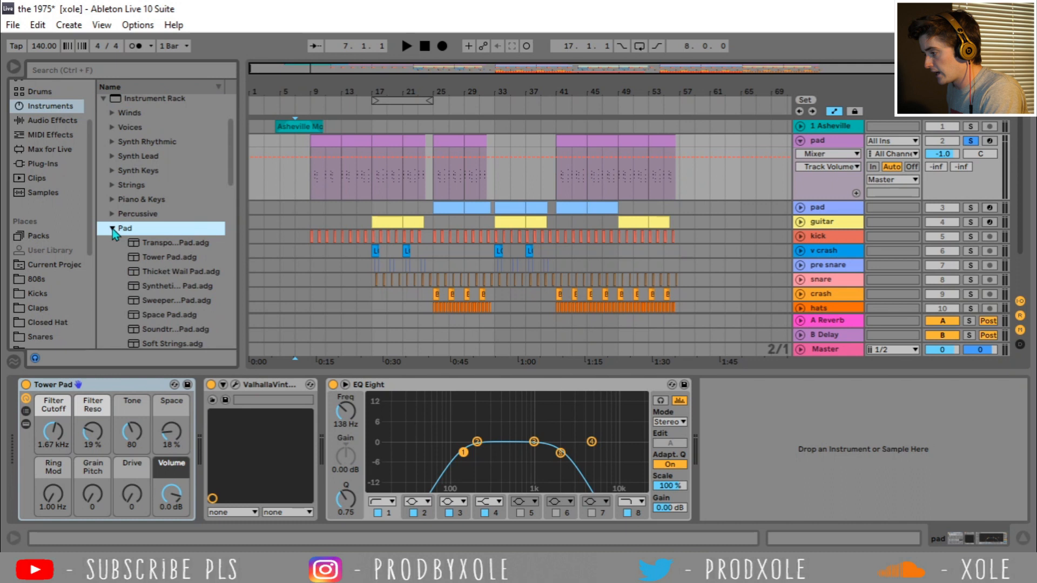
left_click(173, 244)
left_click(170, 259)
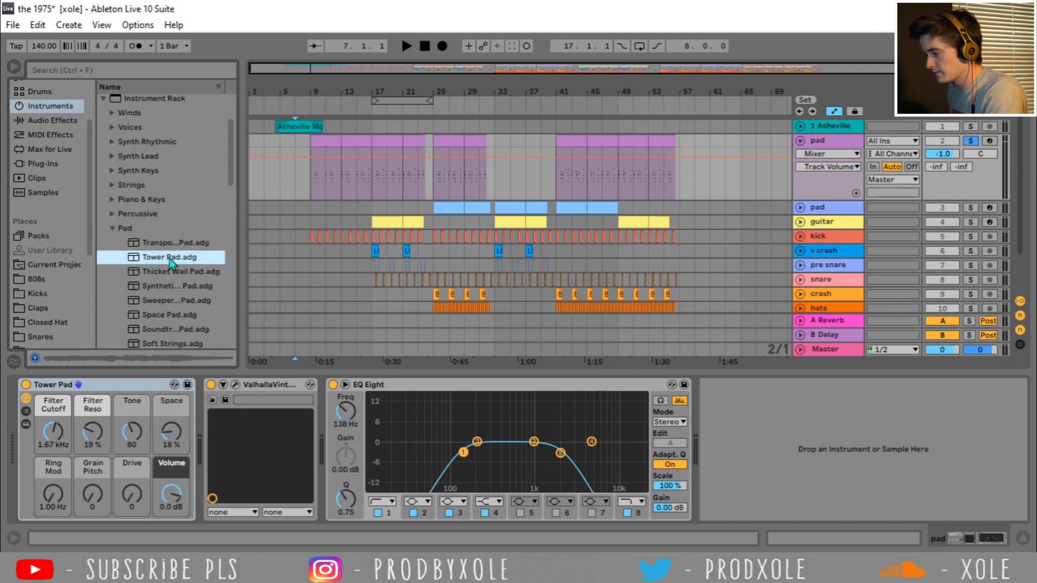
Step: Insert a new MIDI track below the purple pad track and load the Tower Pad preset onto it
left_click(327, 142)
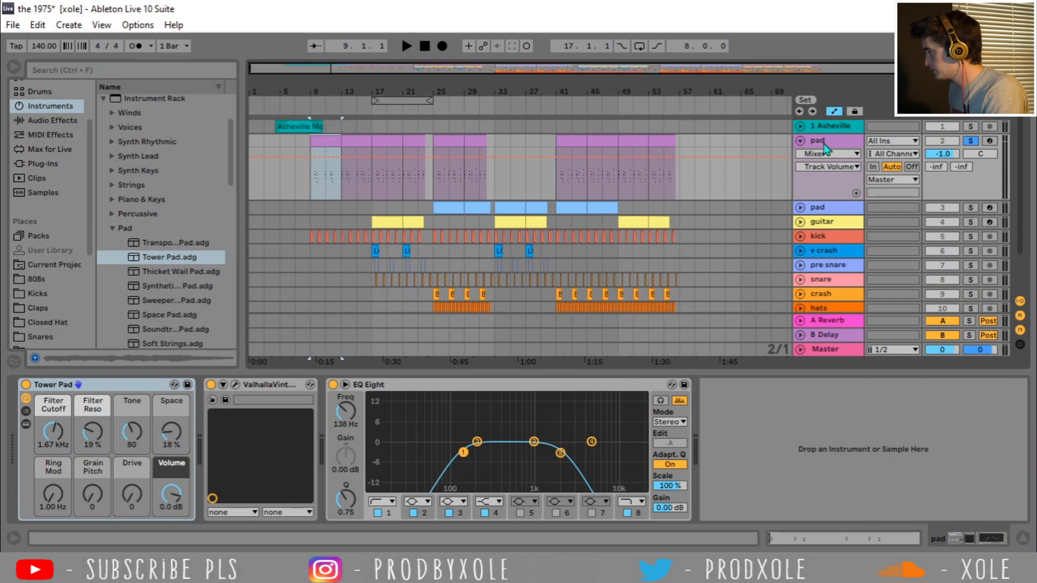
right_click(824, 147)
left_click(863, 266)
left_click(843, 222)
left_click(852, 205)
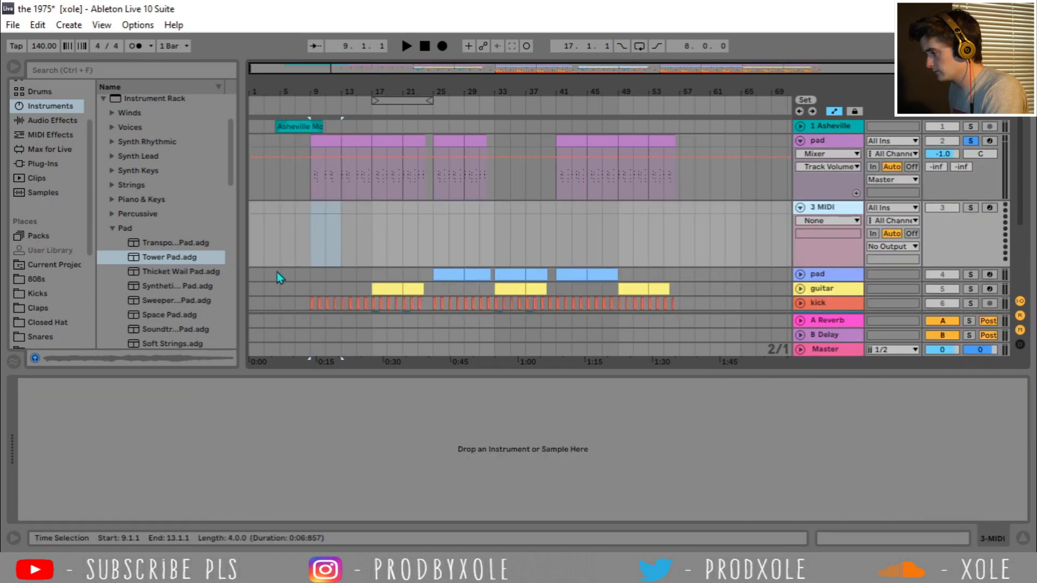
double_click(185, 258)
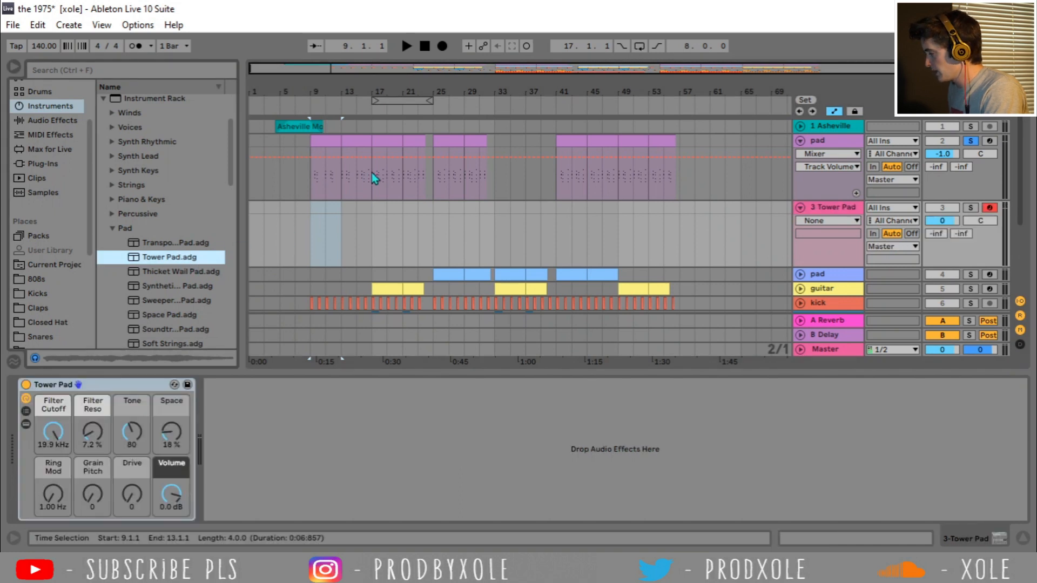
Step: Create a four-bar MIDI clip at bar 9 on the Tower Pad track and replace it with a copy of the first pad clip
key("ctrl+shift+m")
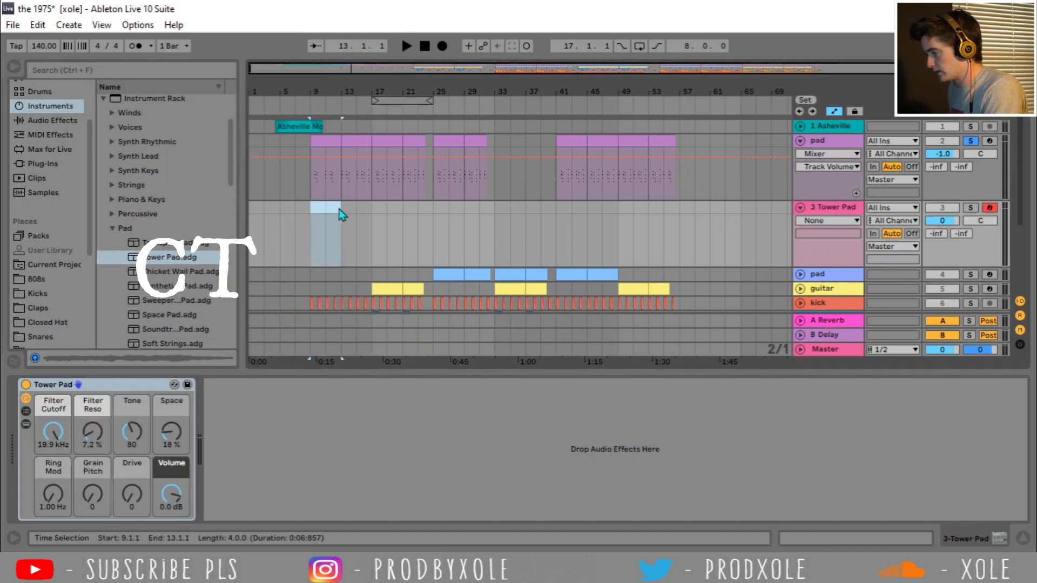
double_click(339, 209)
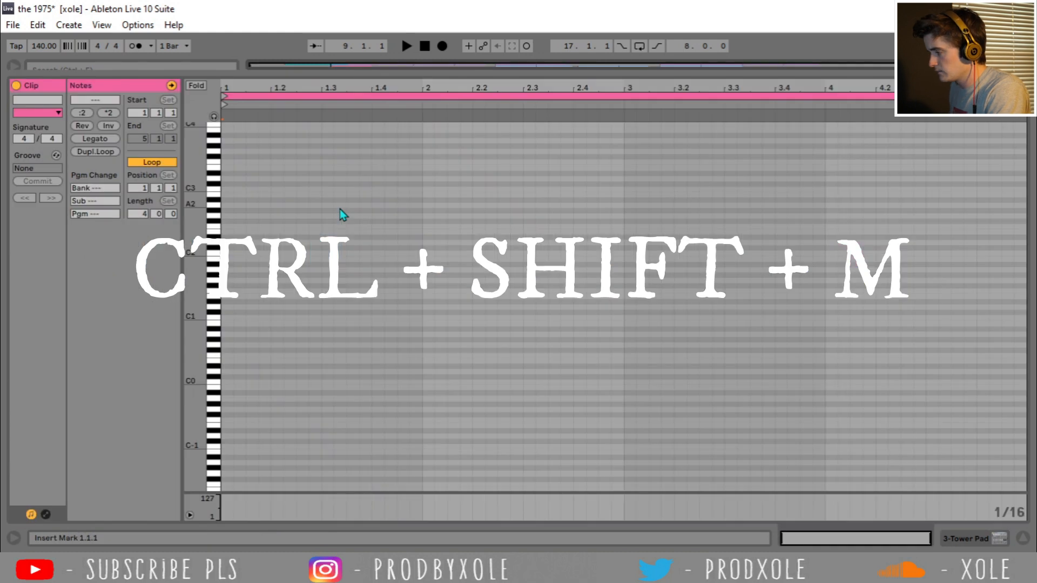
left_click(1025, 539)
left_click_drag(321, 135, 324, 205)
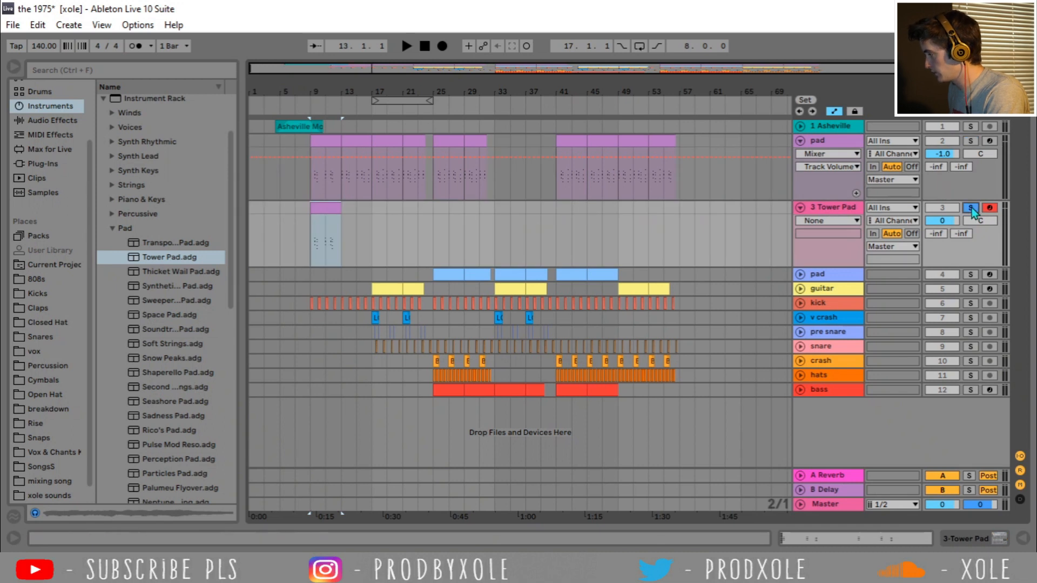
Step: Open the copied clip's chord notes and play them back with the unprocessed Tower Pad sound
double_click(326, 208)
scroll(313, 303, "down", 2)
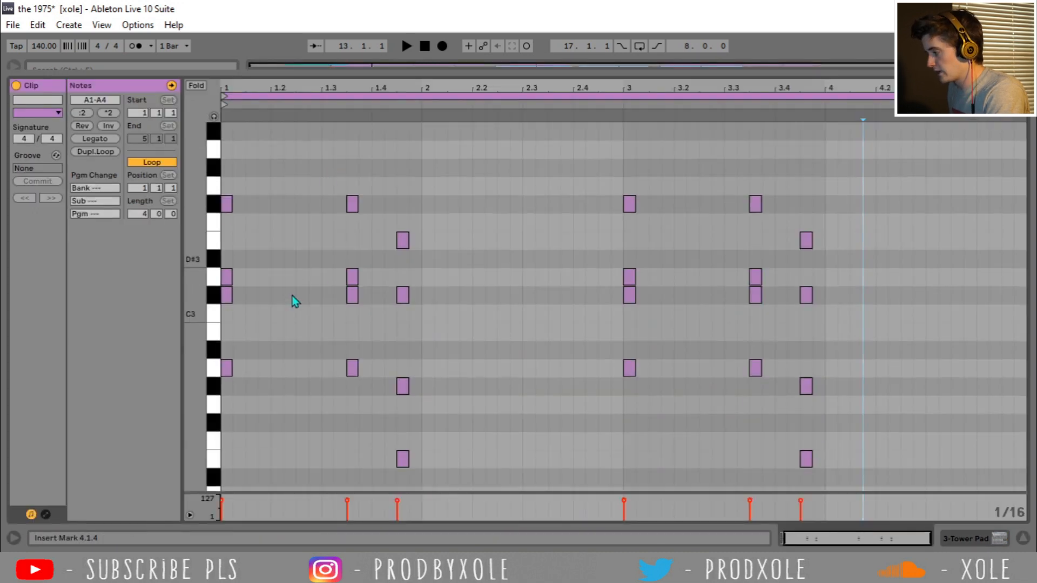
scroll(294, 301, "down", 1)
key("space")
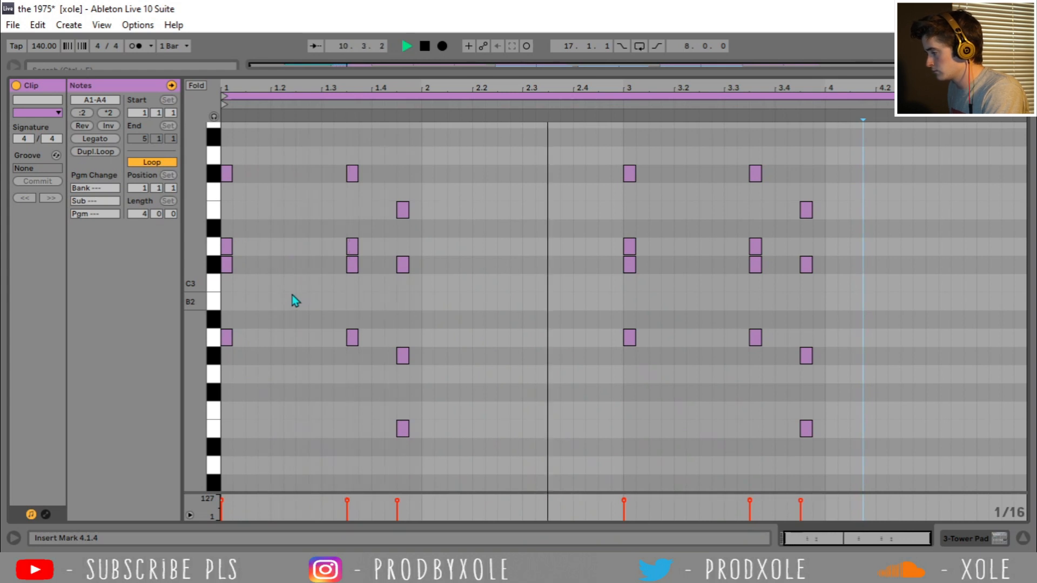
Step: Stop playback and delete the extra Tower Pad track
left_click(961, 540)
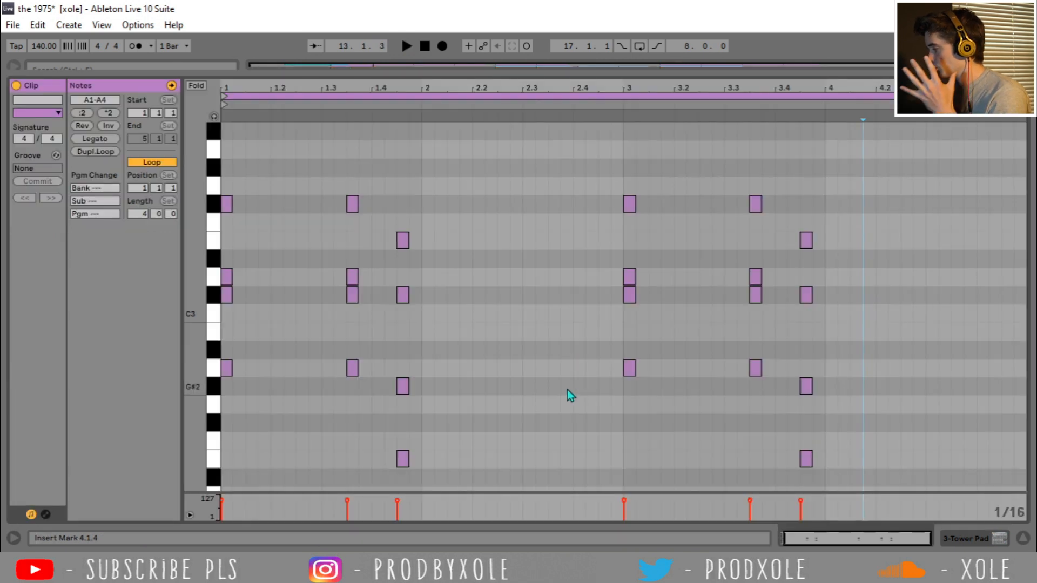
left_click(955, 539)
scroll(839, 133, "up", 3)
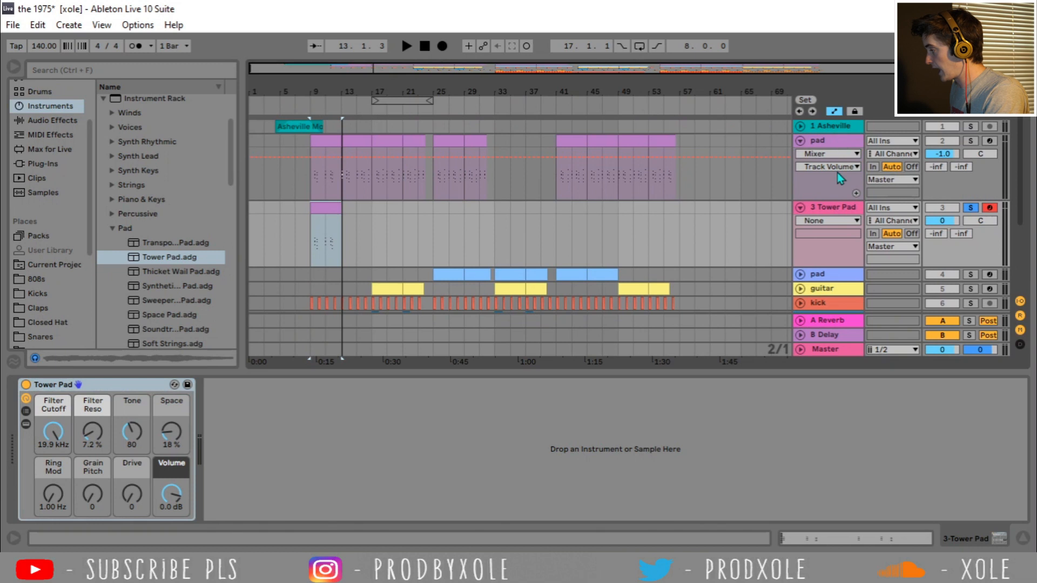
left_click(838, 211)
key("Delete")
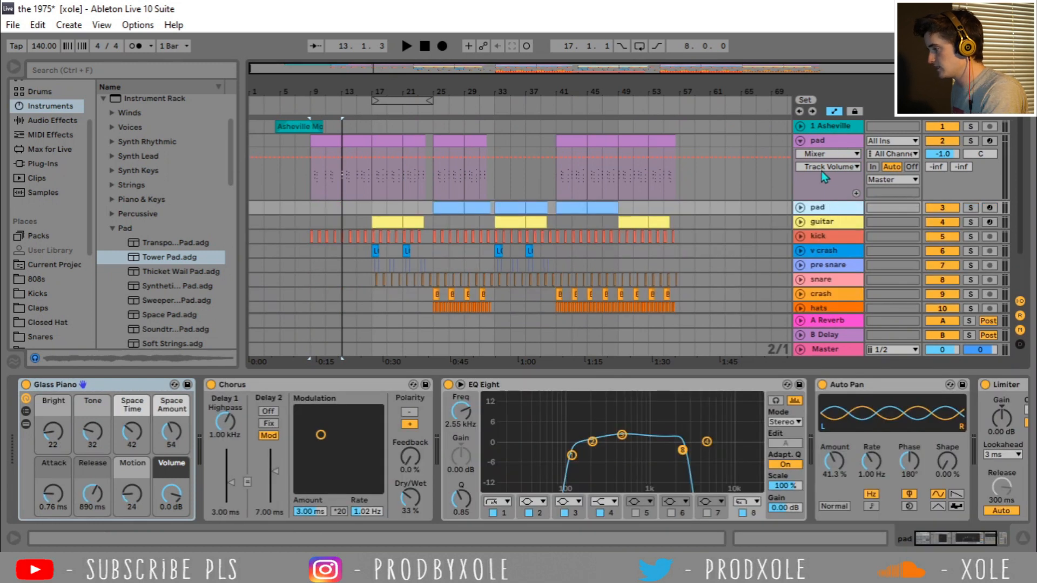
Step: Bypass the Valhalla reverb and EQ Eight on the purple pad track and play its first clip dry
left_click(829, 149)
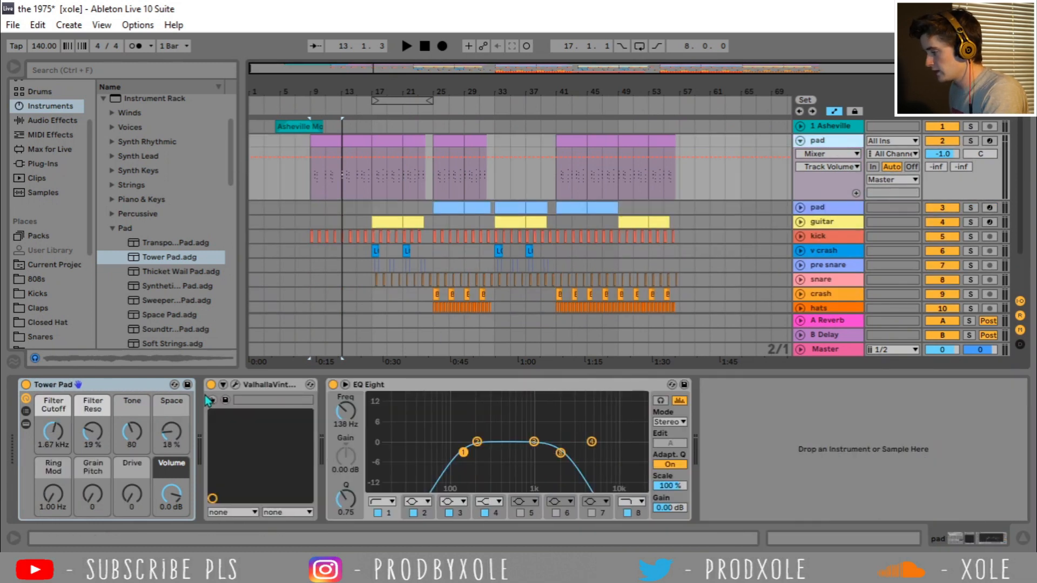
left_click(332, 384)
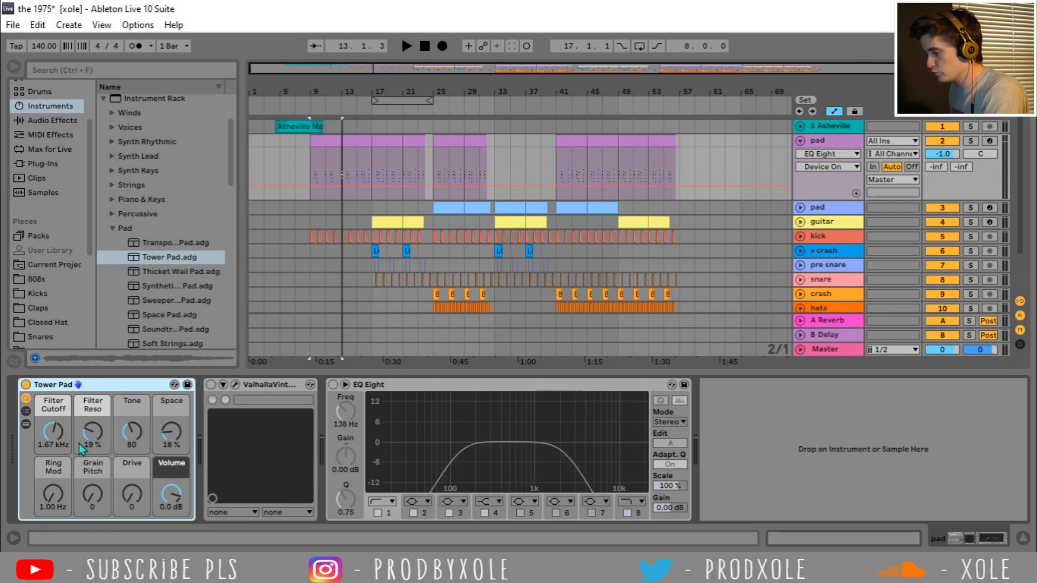
double_click(328, 139)
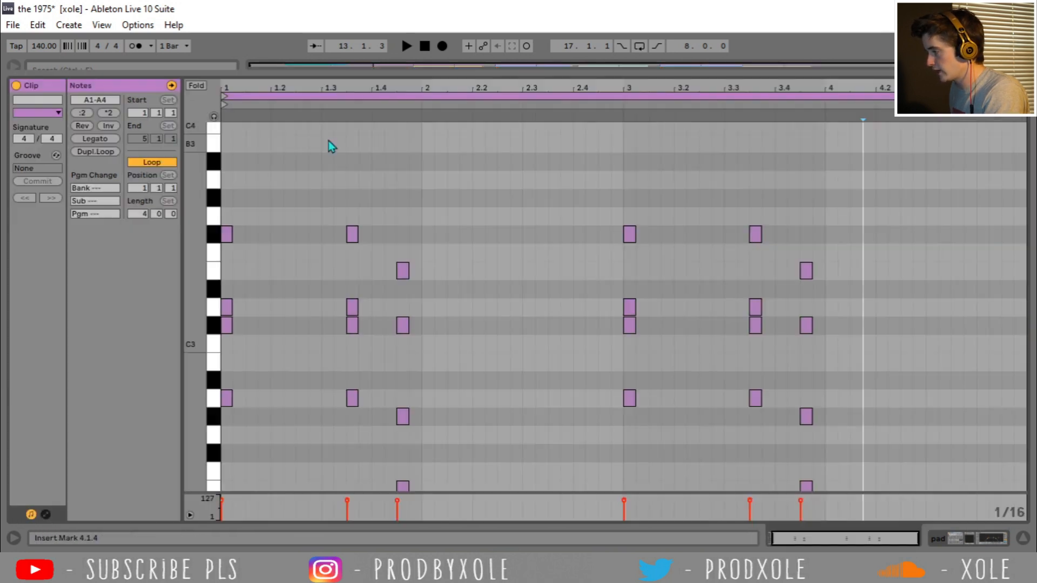
left_click(222, 168)
key("space")
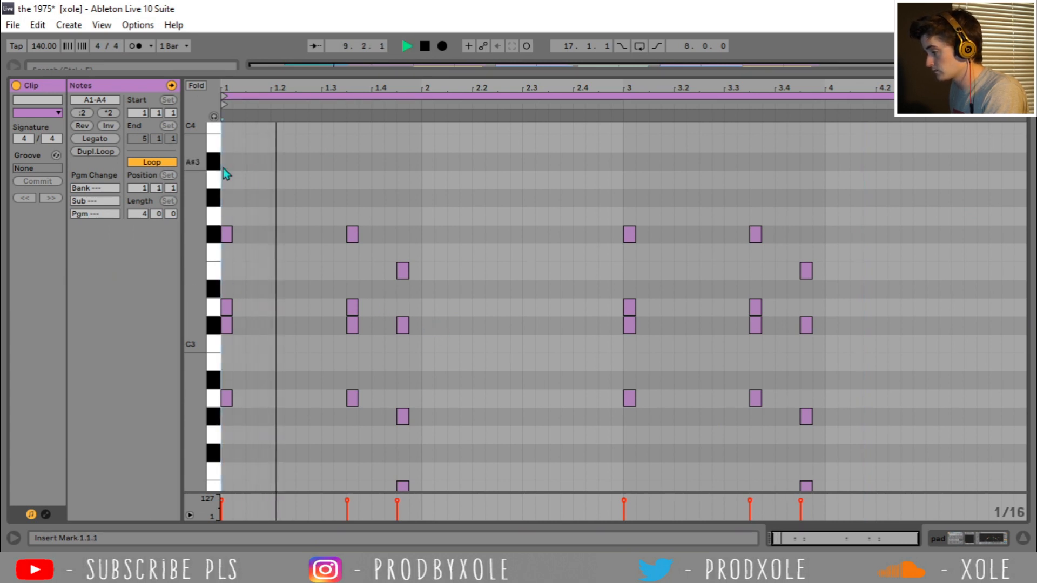
scroll(449, 193, "down", 2)
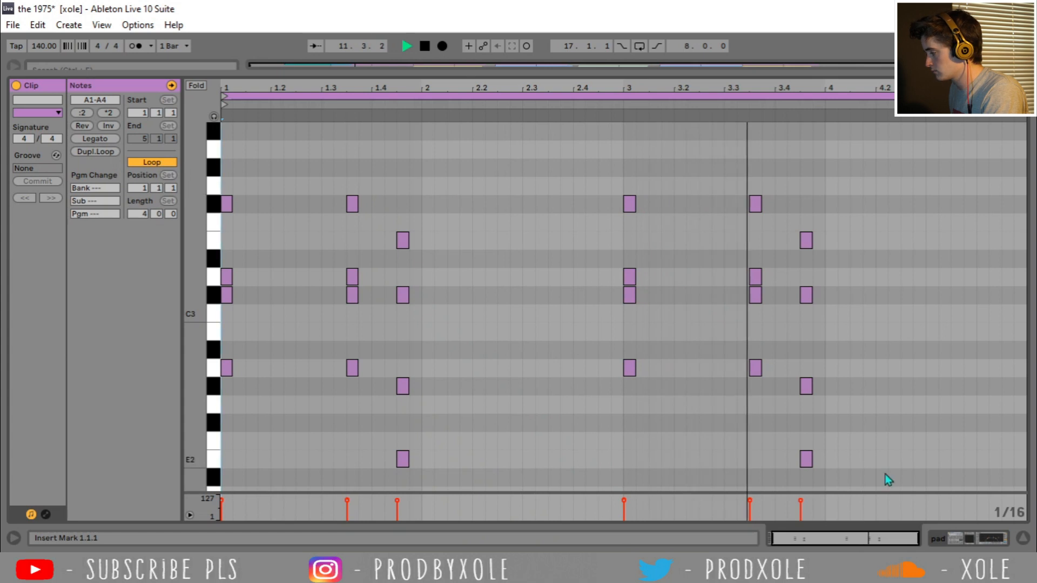
Step: Stop playback and turn the Valhalla reverb on the pad track back on
left_click(941, 541)
key("space")
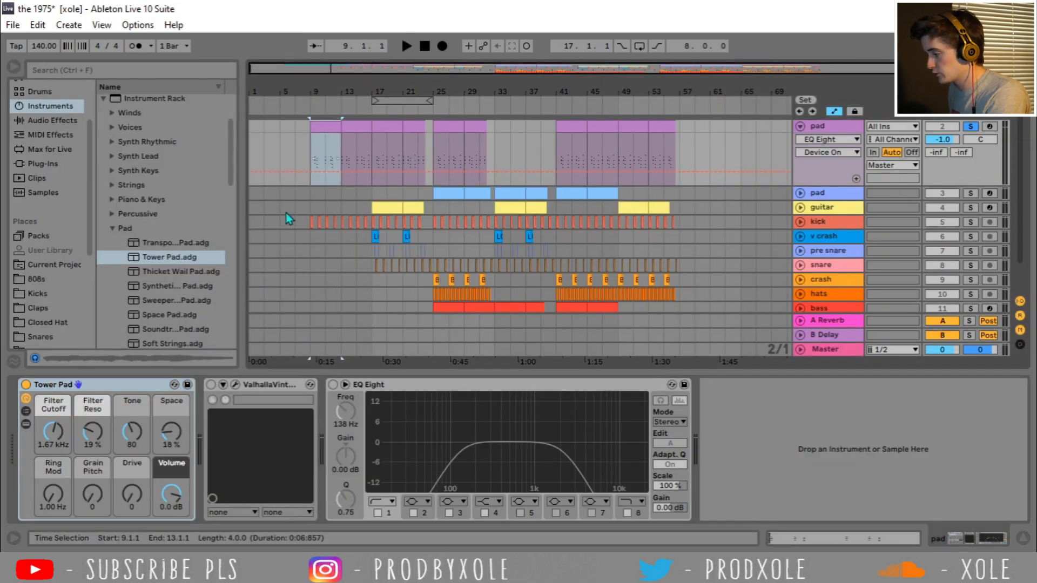
left_click(257, 385)
left_click(266, 386)
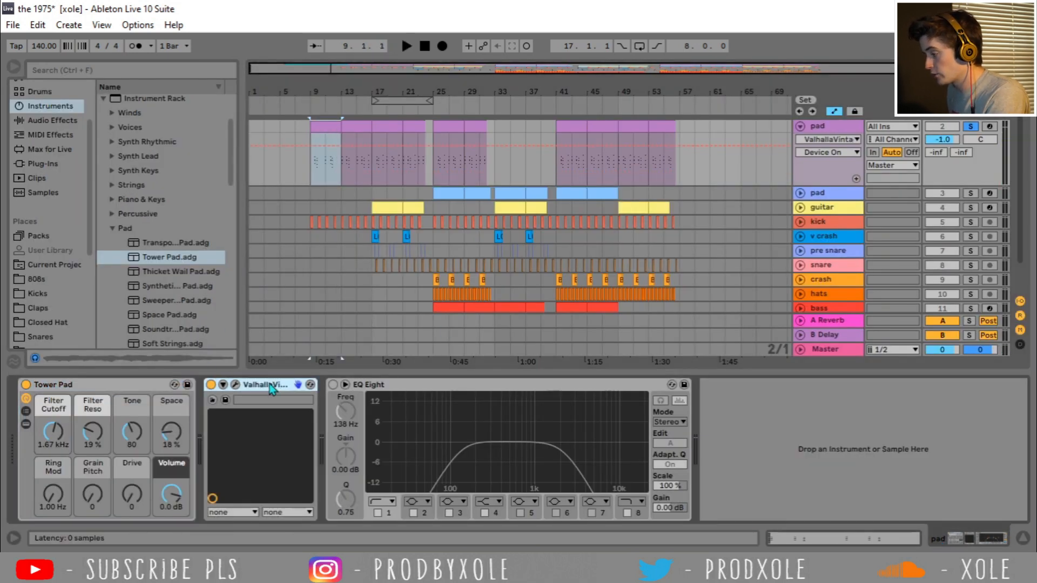
Step: Browse the stock Reverb audio effect presets, including the Special category, and select Oil Barrel.adv
left_click(48, 123)
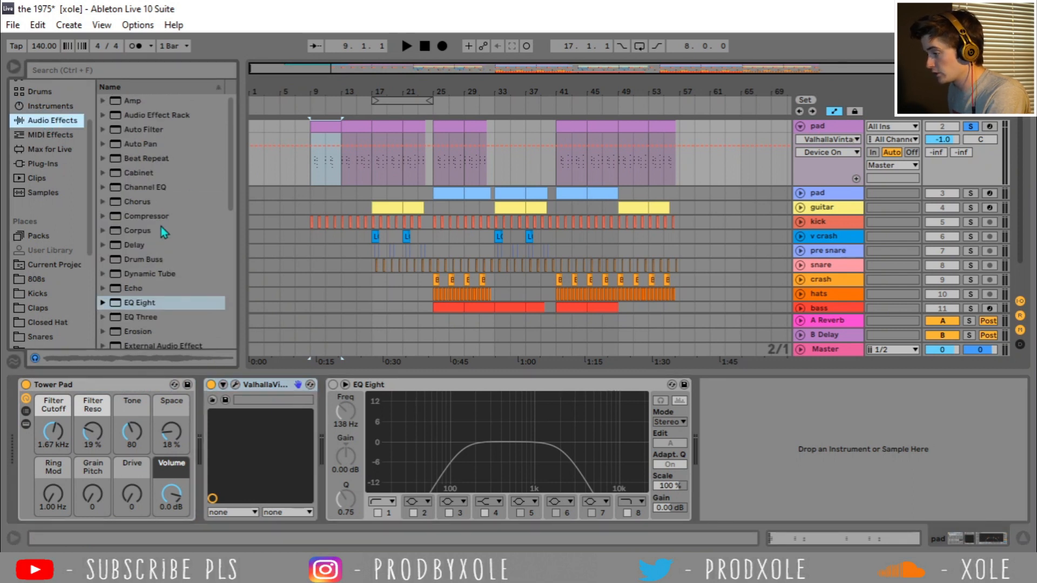
scroll(161, 229, "down", 6)
scroll(117, 204, "down", 1)
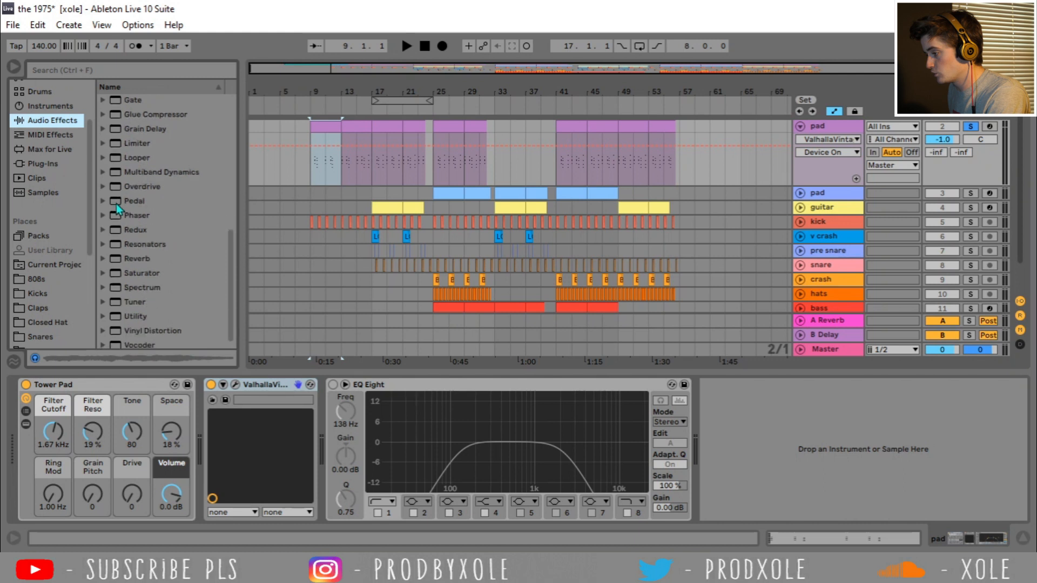
left_click(103, 260)
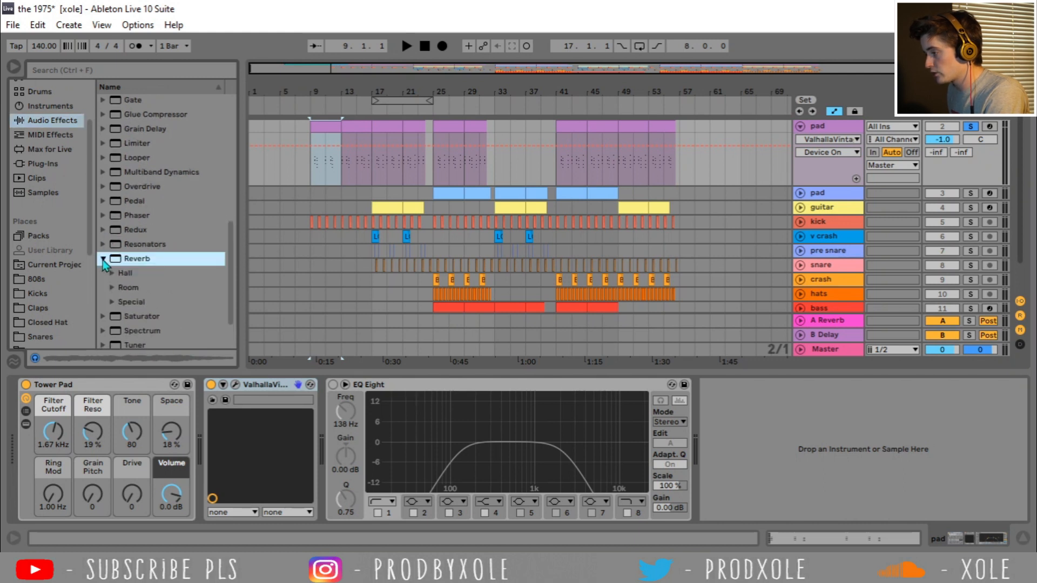
left_click(102, 260)
left_click(112, 274)
left_click(164, 279)
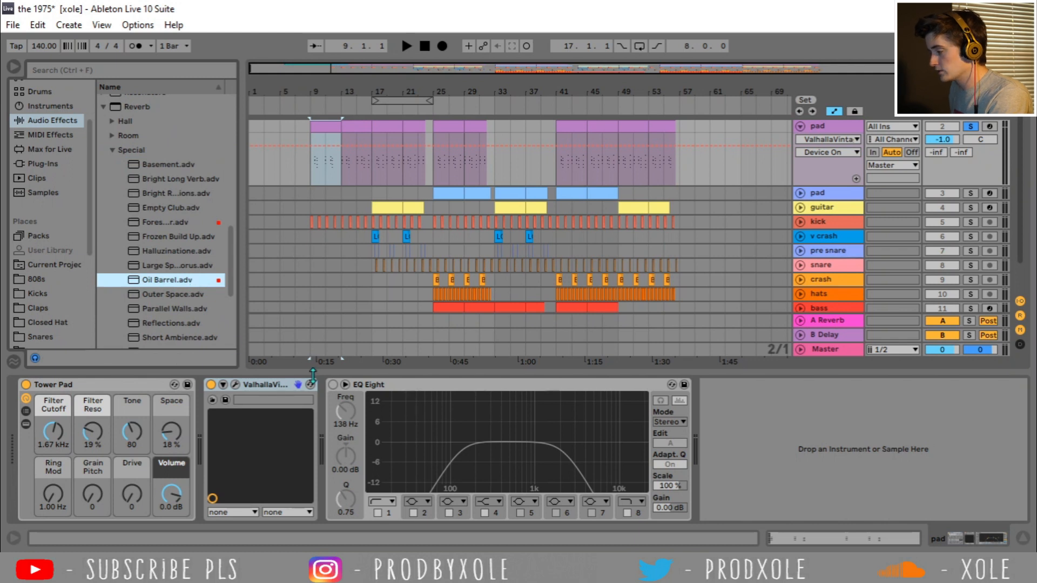
Step: Play the first pad clip from bar 9 with the reverb active, and turn EQ Eight back on
left_click(312, 146)
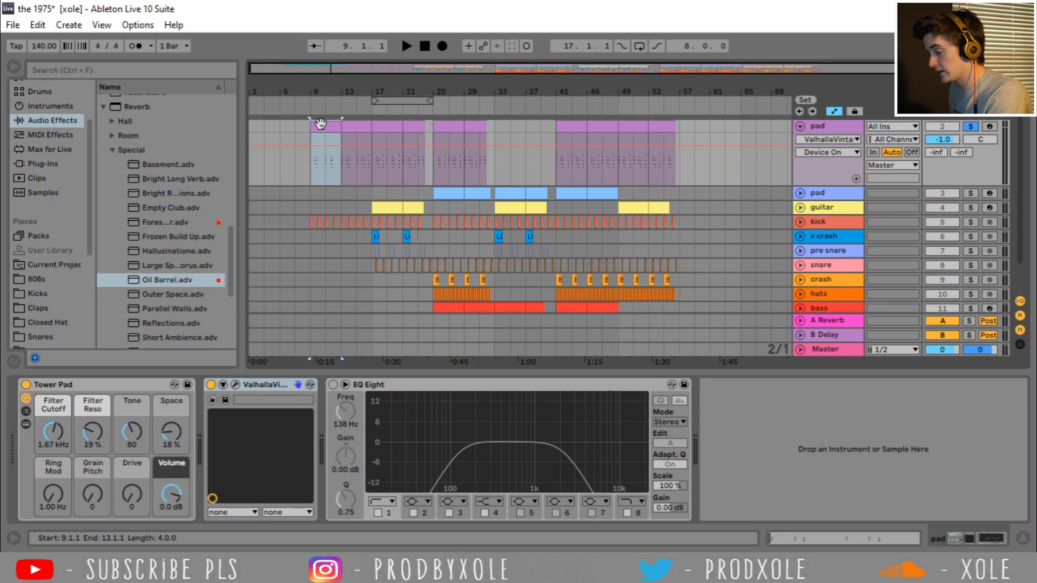
key("space")
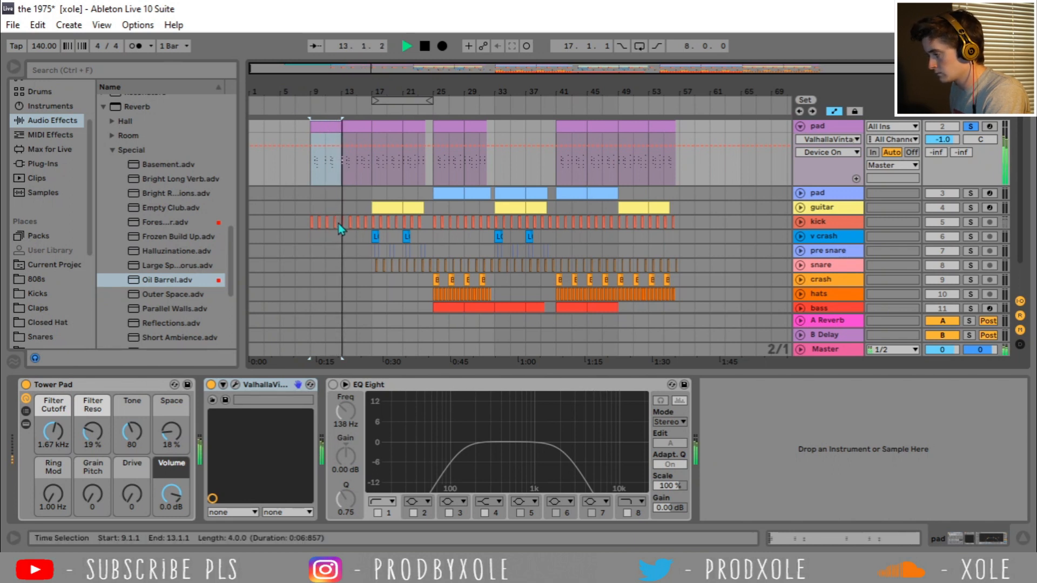
left_click(396, 396)
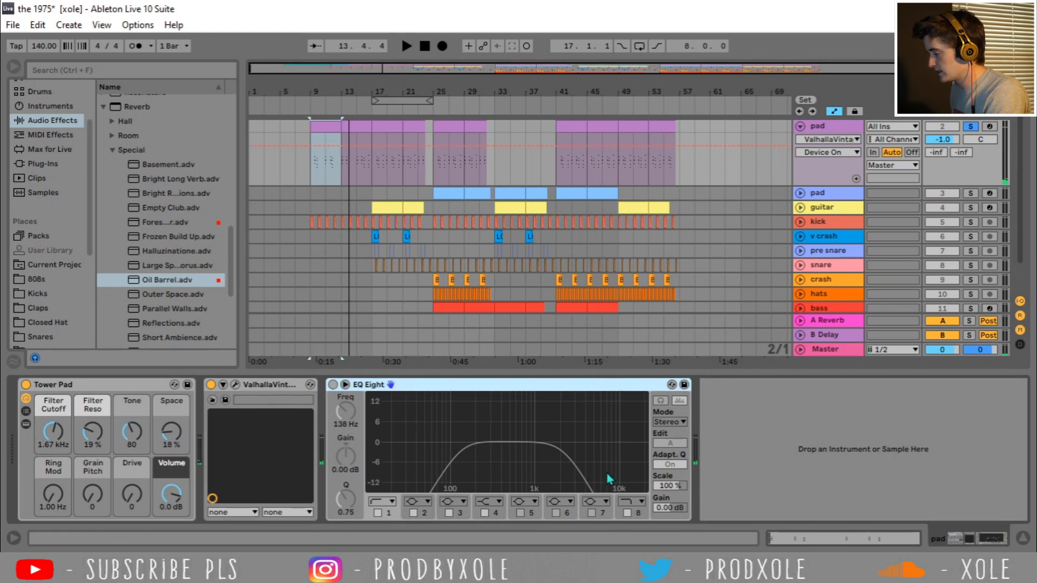
left_click(333, 384)
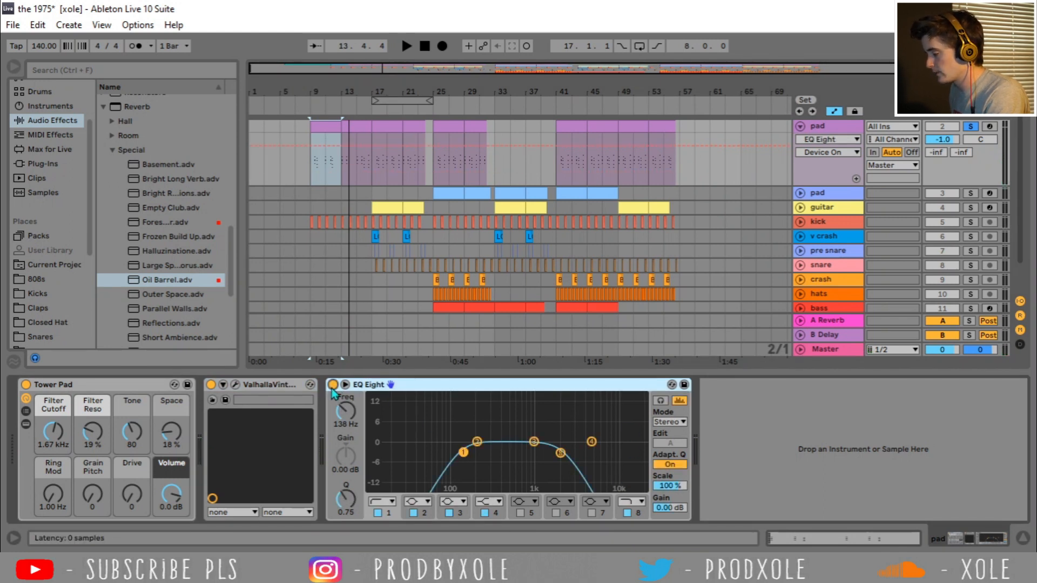
Step: Play the first purple pad clip from bar 9 with both the Valhalla reverb and EQ Eight active
left_click(329, 129)
key("space")
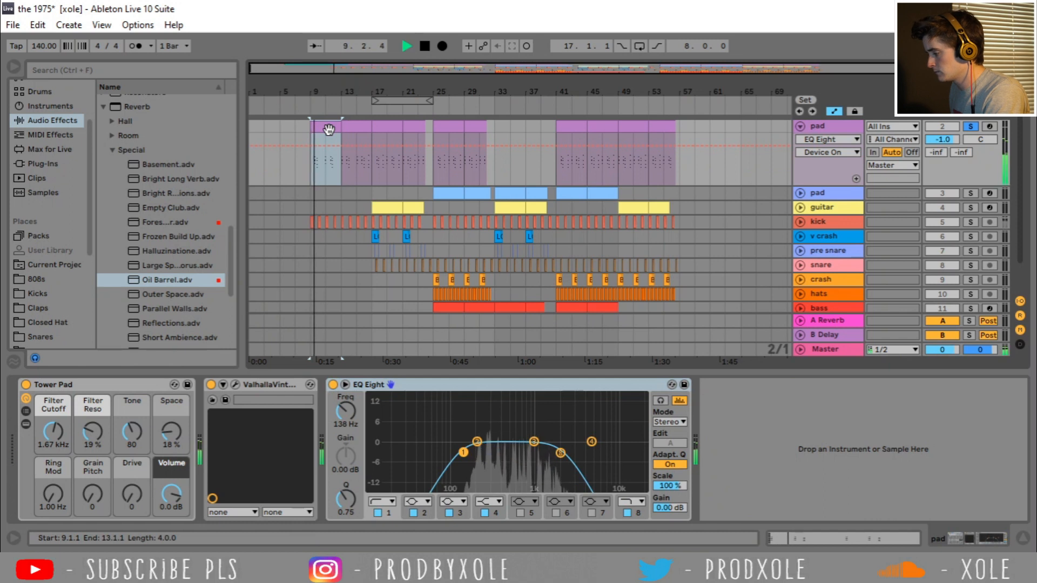
key("space")
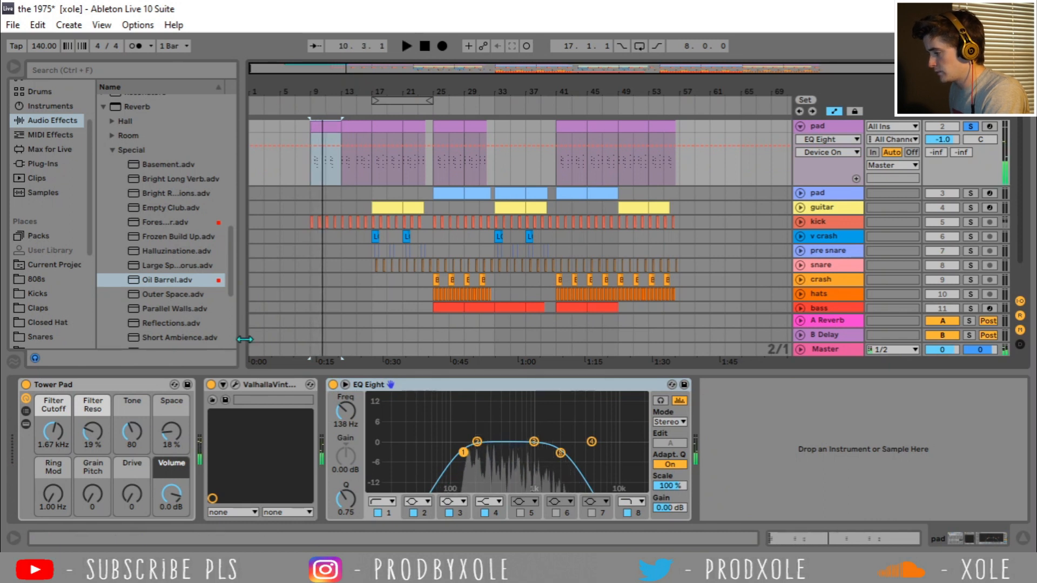
left_click(247, 384)
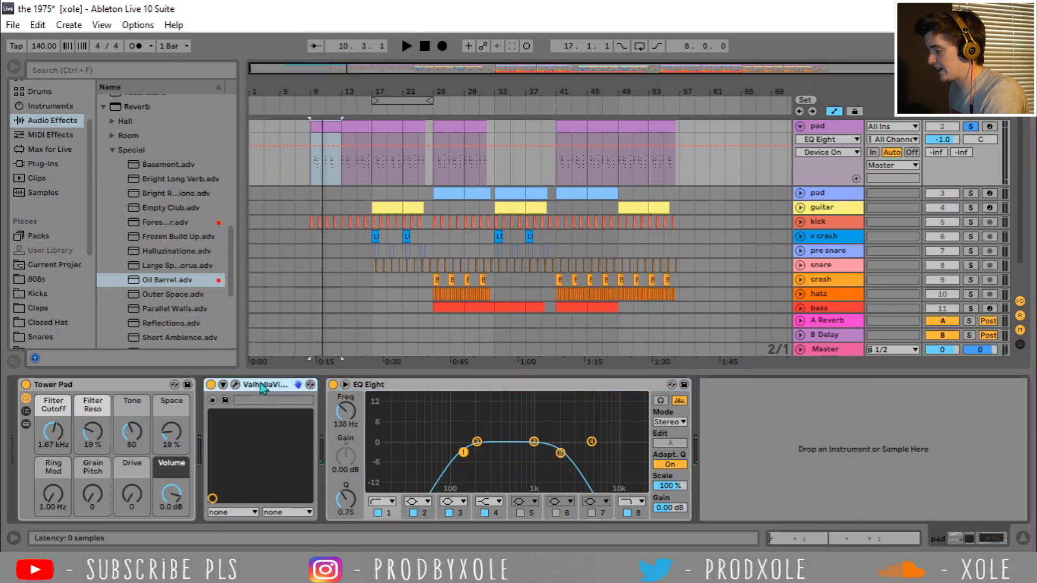
left_click(433, 387)
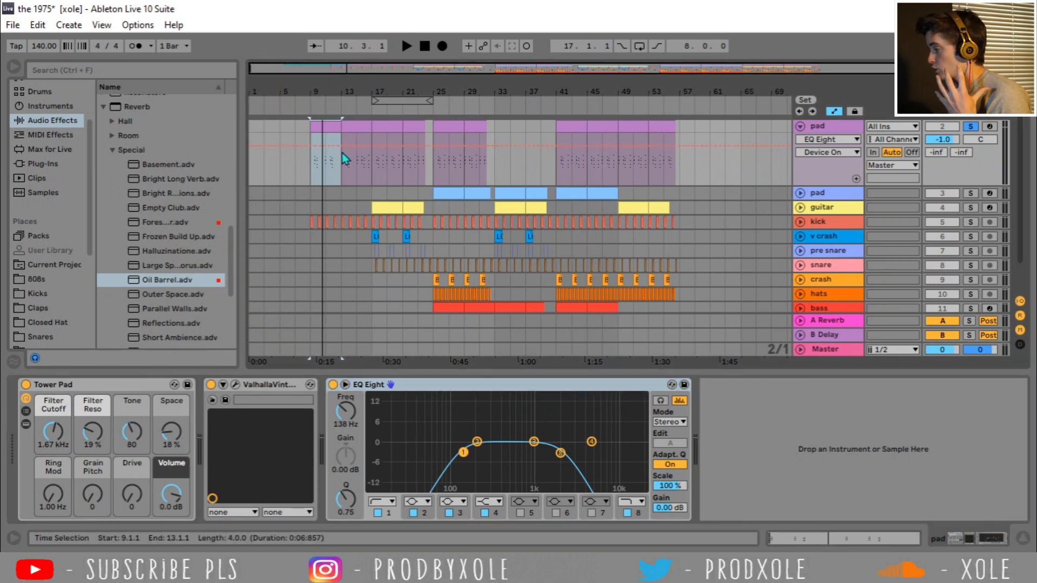
scroll(342, 154, "up", 1)
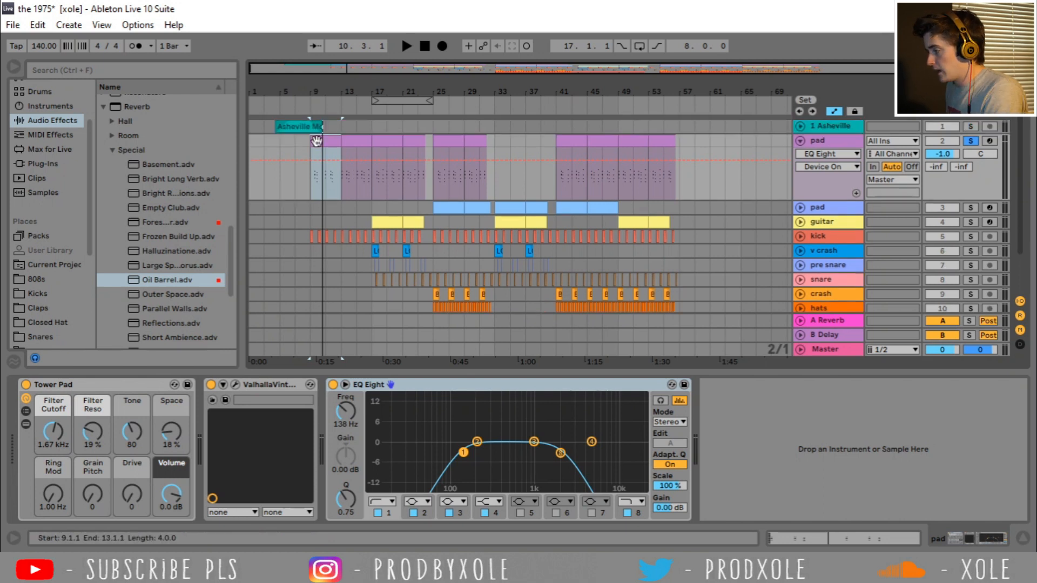
left_click(309, 205)
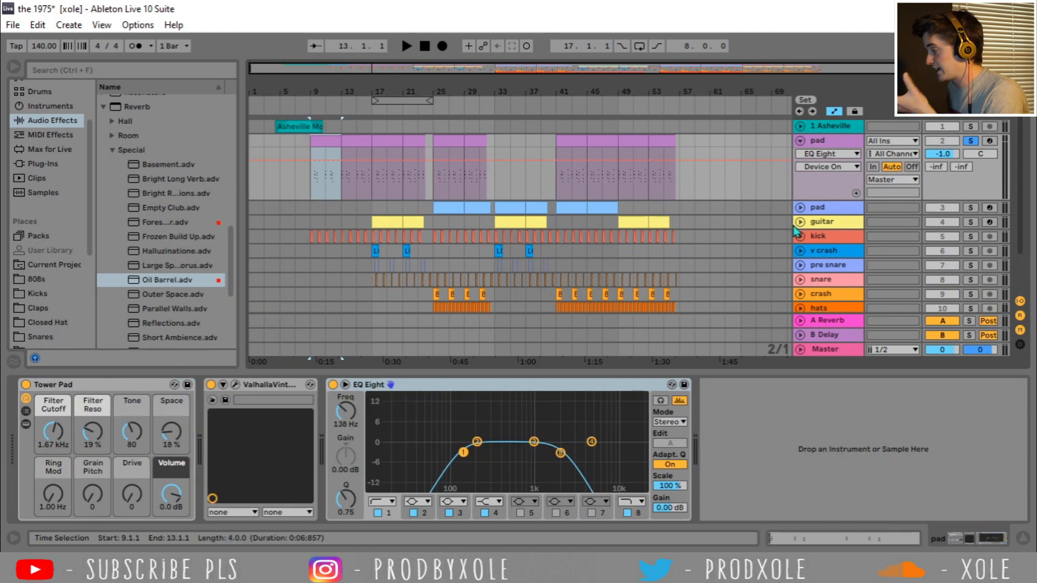
Step: Unfold the kick track, solo it alongside the purple pad, and play both from bar 9
left_click(800, 236)
left_click(832, 243)
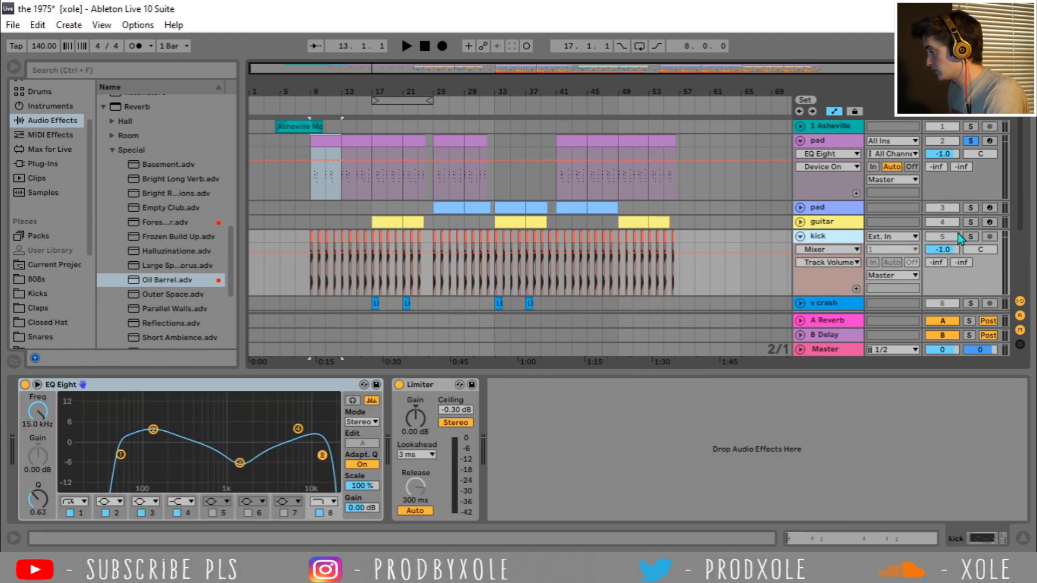
left_click(971, 236)
left_click(312, 222)
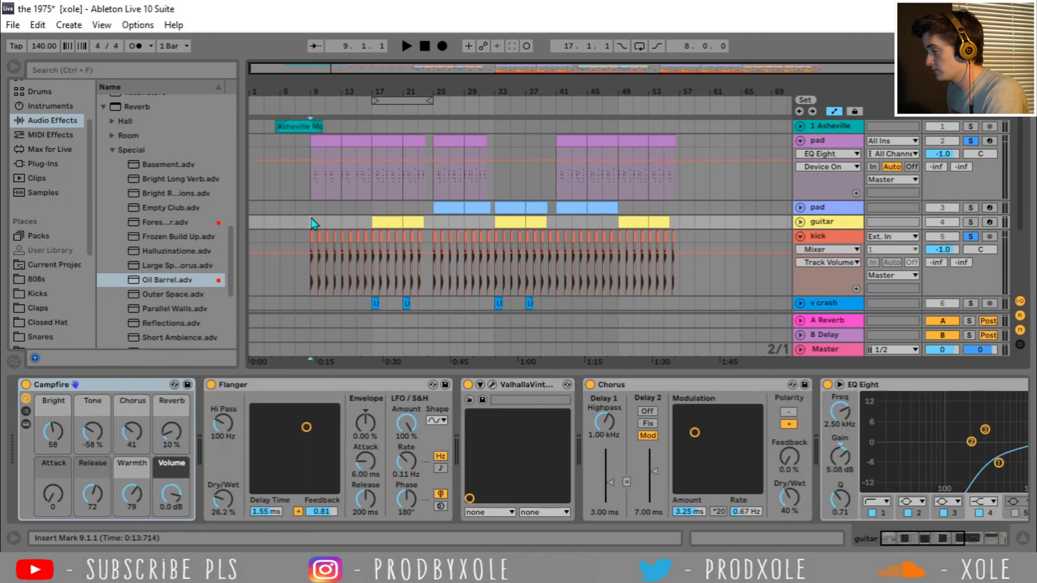
left_click(829, 237)
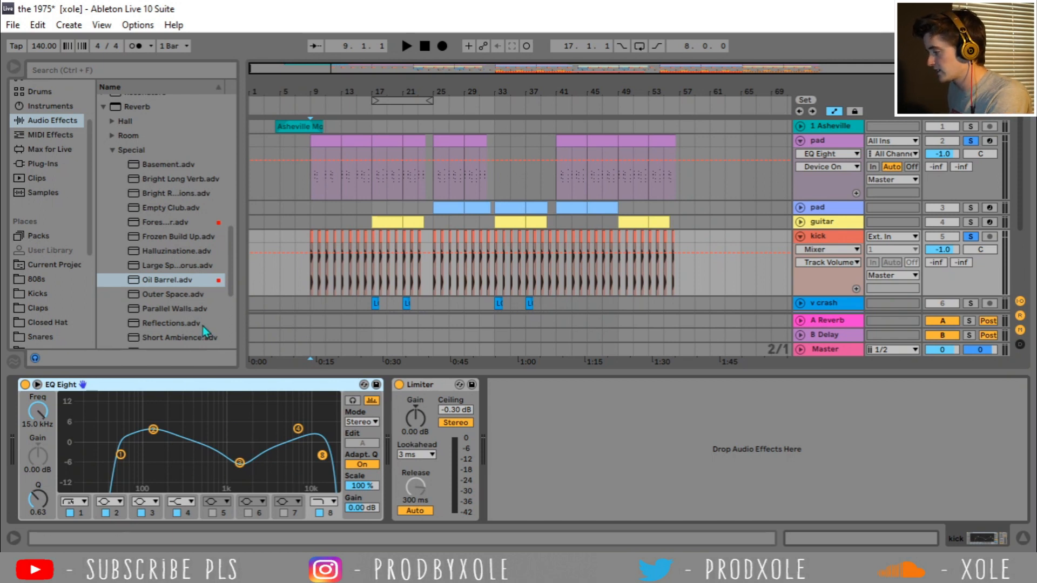
left_click(310, 221)
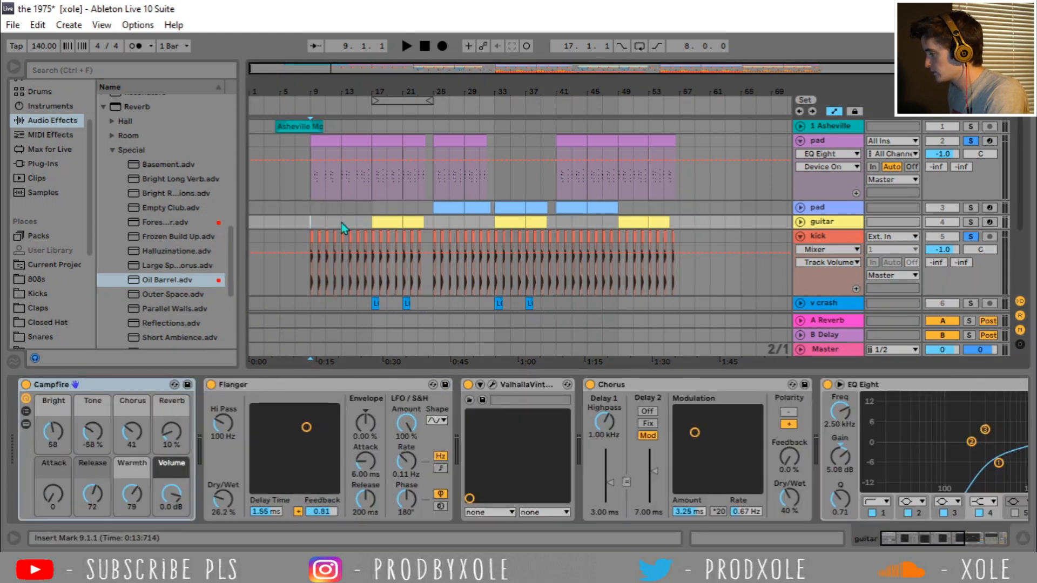
key("space")
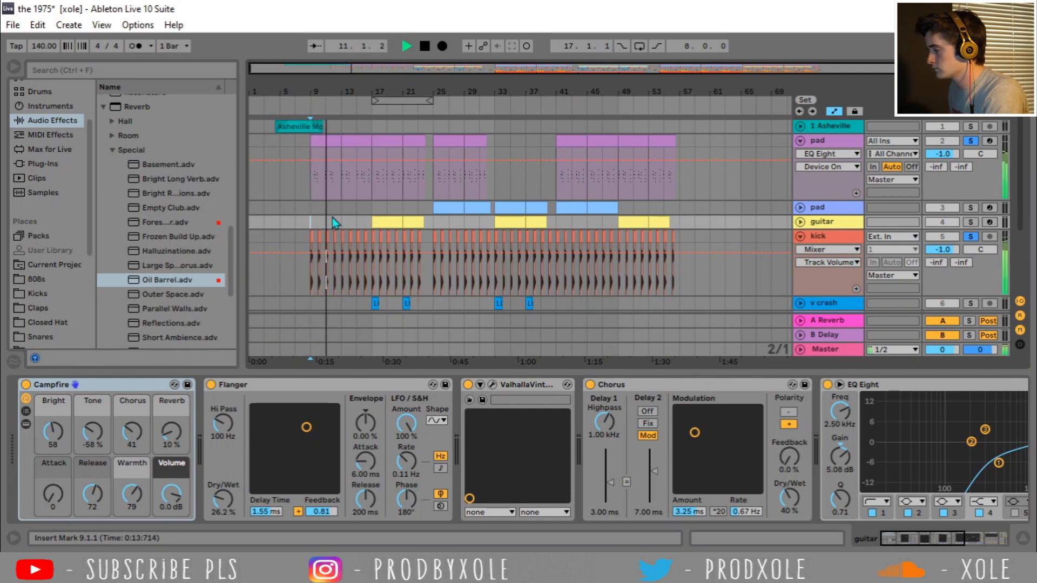
Step: Stop playback and add a locator named "verse" at bar 17
left_click(373, 209)
key("space")
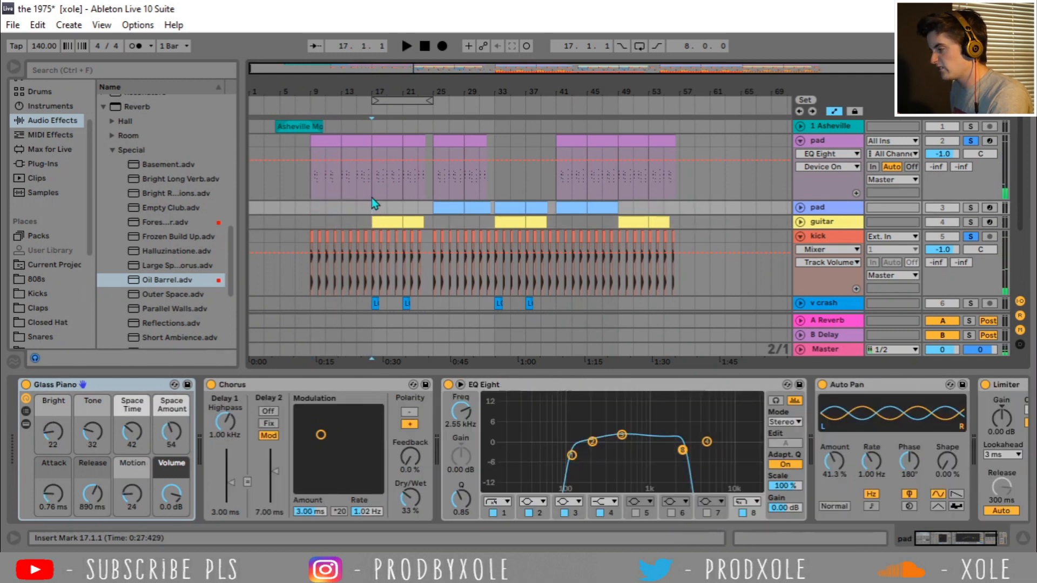
right_click(371, 109)
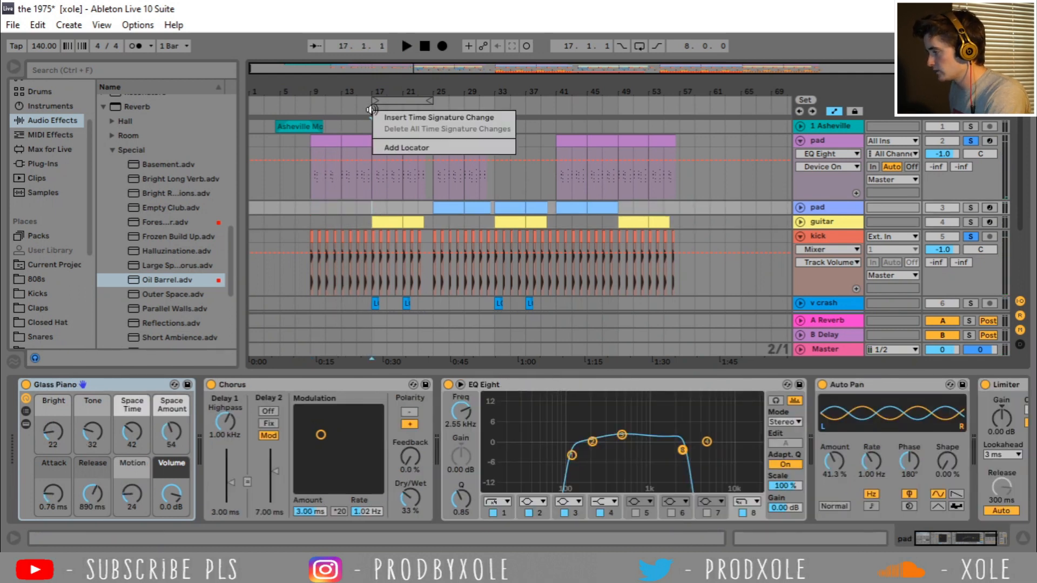
left_click(390, 147)
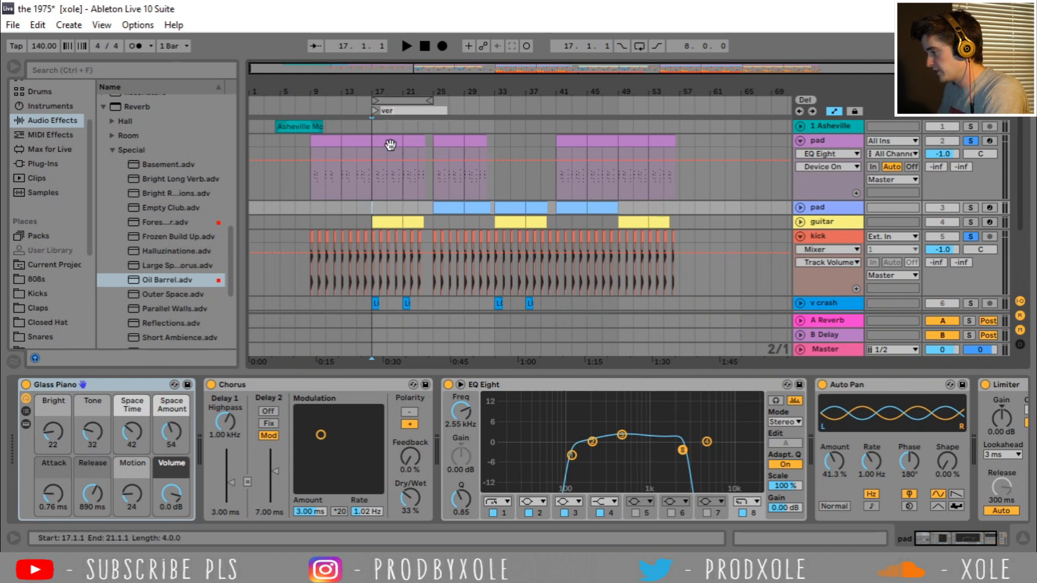
key("Return")
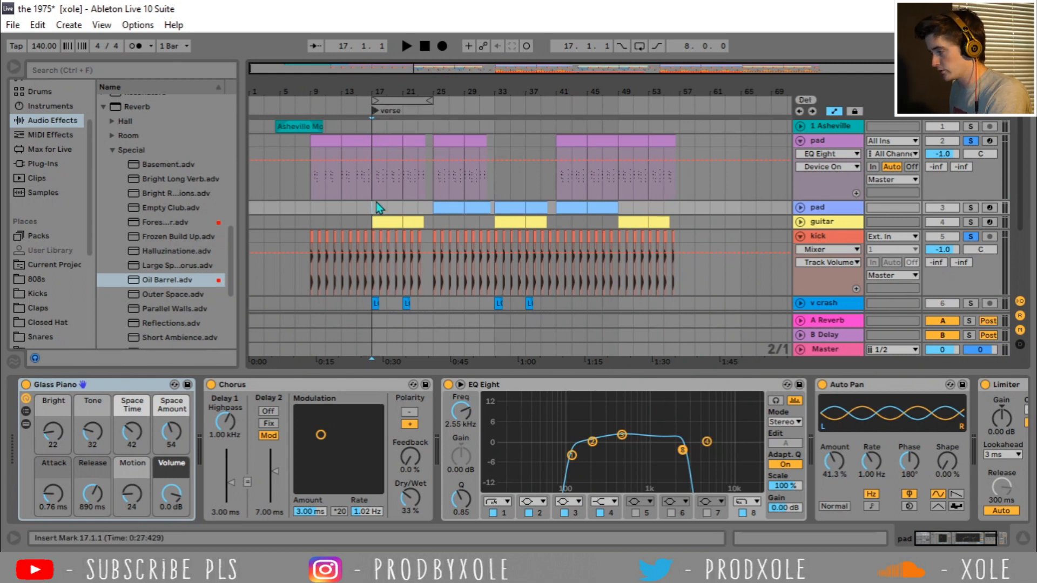
Step: Play the soloed pad and kick briefly from the verse locator at bar 17
key("space")
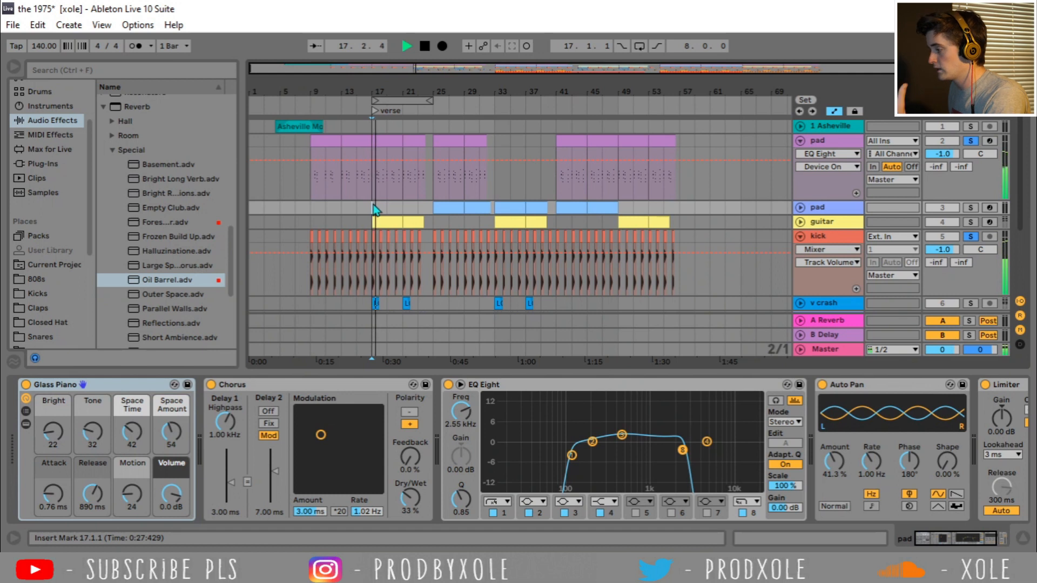
scroll(374, 205, "down", 3)
key("space")
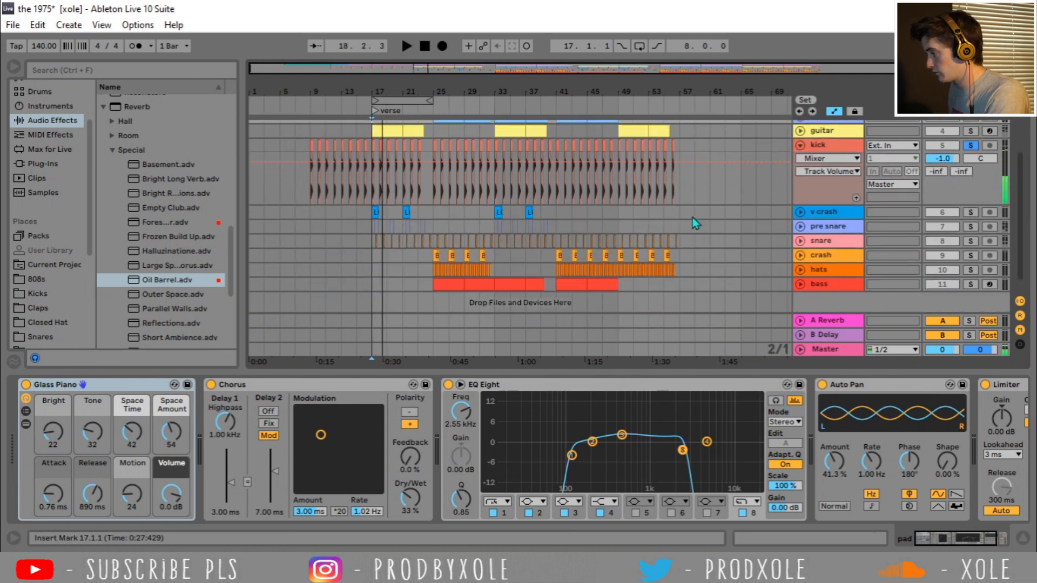
Step: Unfold the guitar track and show its device chain
scroll(692, 217, "up", 3)
left_click(800, 222)
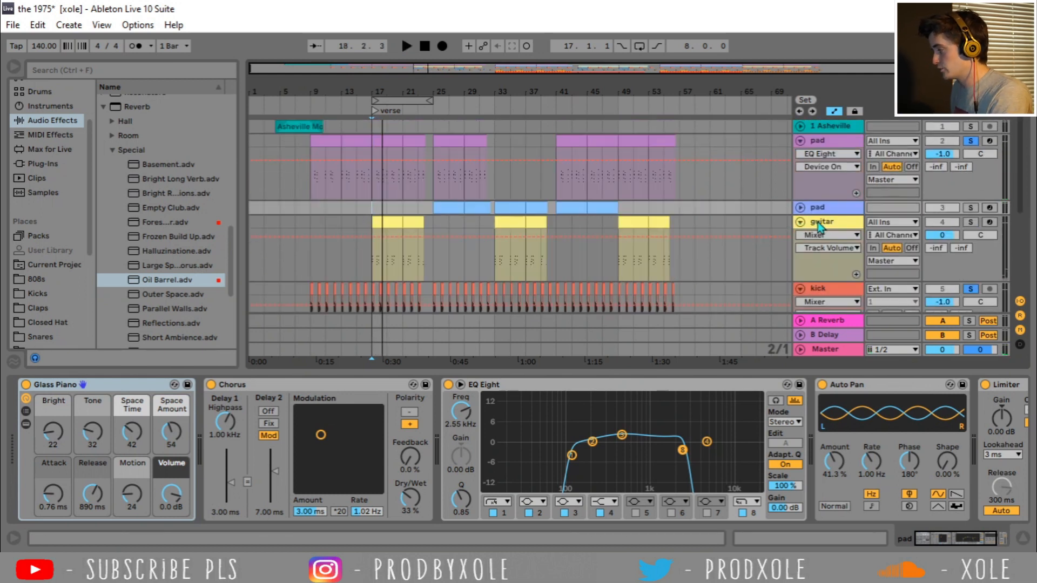
left_click(819, 224)
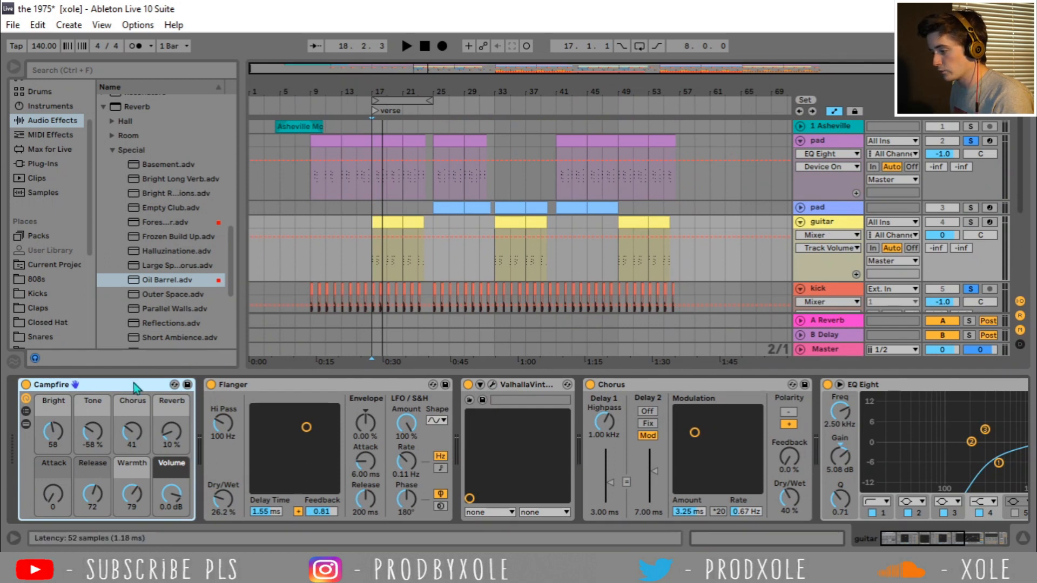
Step: Locate the Campfire.adg preset in the Guitar & Plucked category of the Instrument Rack presets
left_click(60, 107)
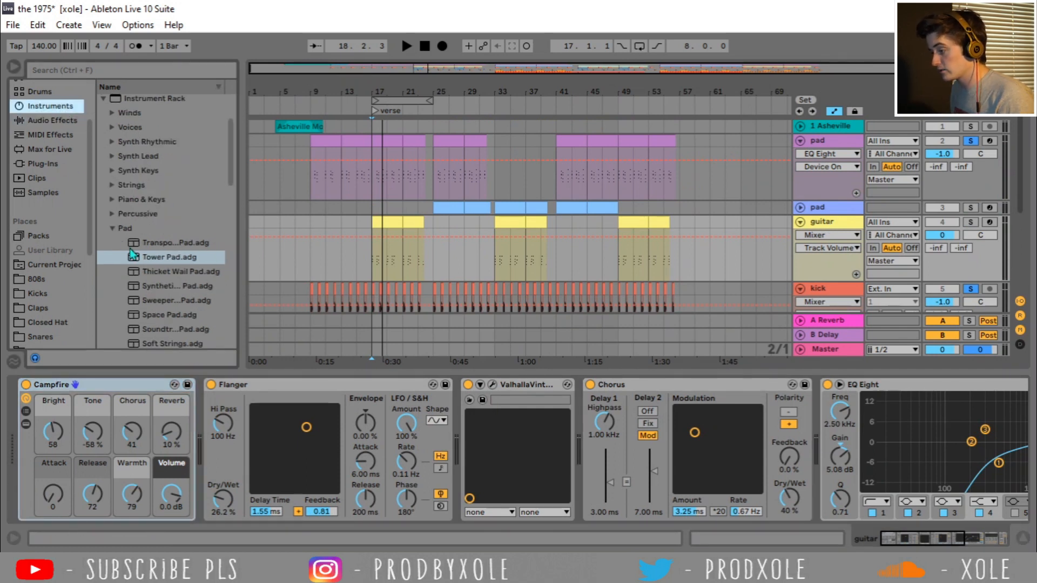
left_click(111, 229)
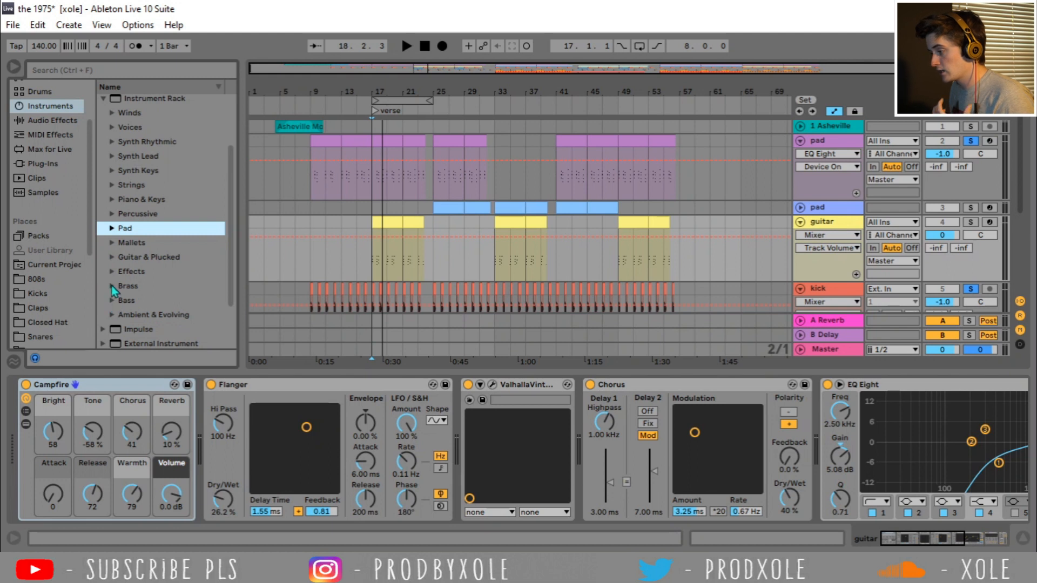
left_click(111, 258)
scroll(162, 281, "down", 10)
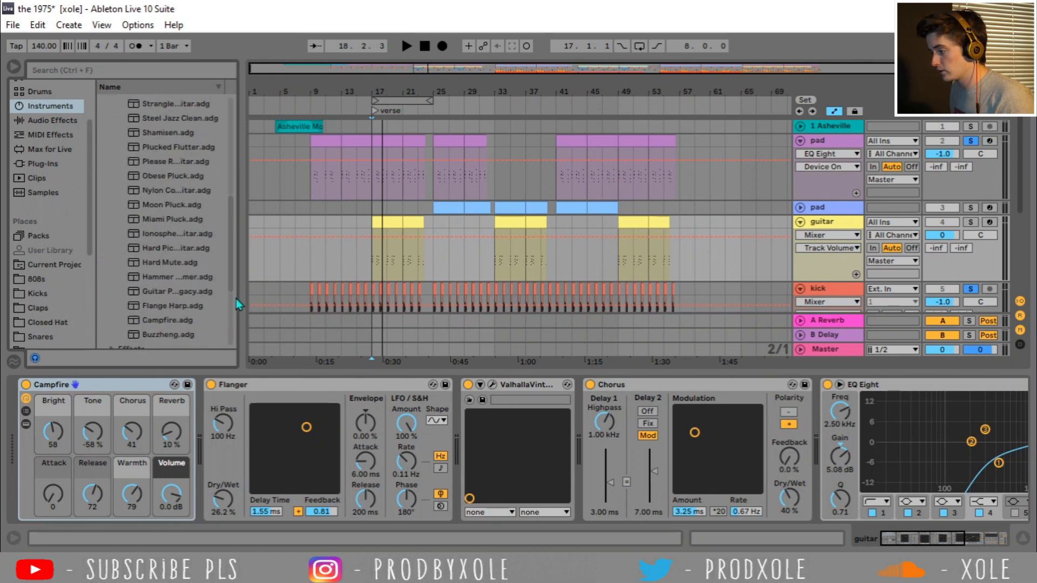
left_click(166, 321)
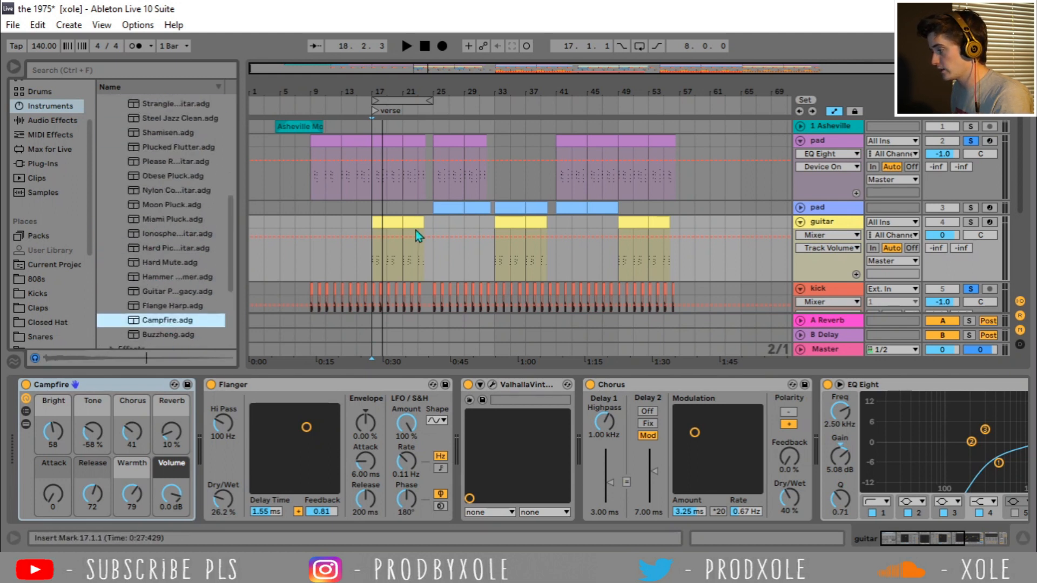
Step: Copy the purple pad's clip at bar 17 onto the guitar track
left_click(389, 222)
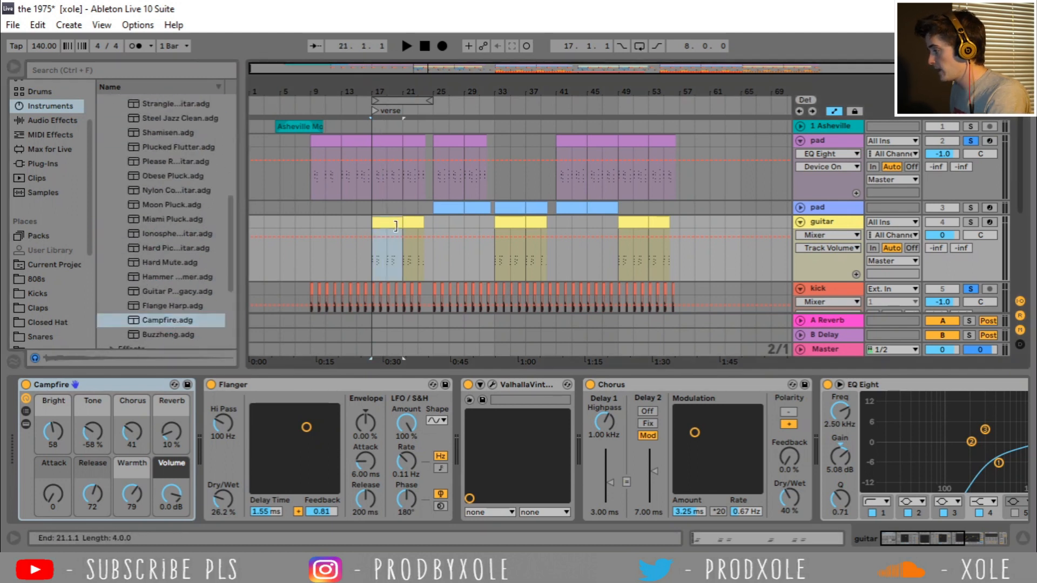
left_click(385, 144)
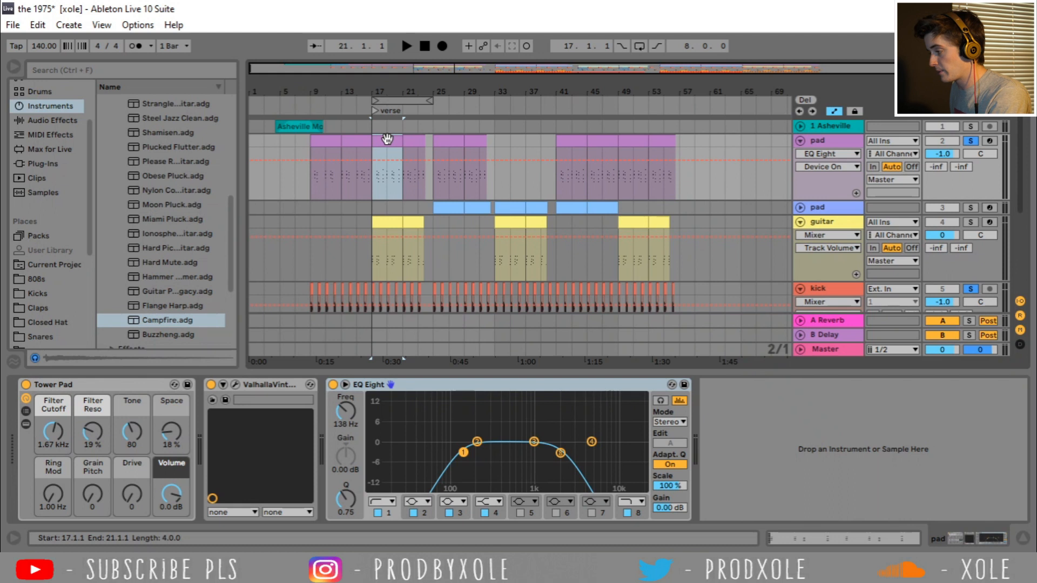
left_click_drag(387, 147, 388, 233)
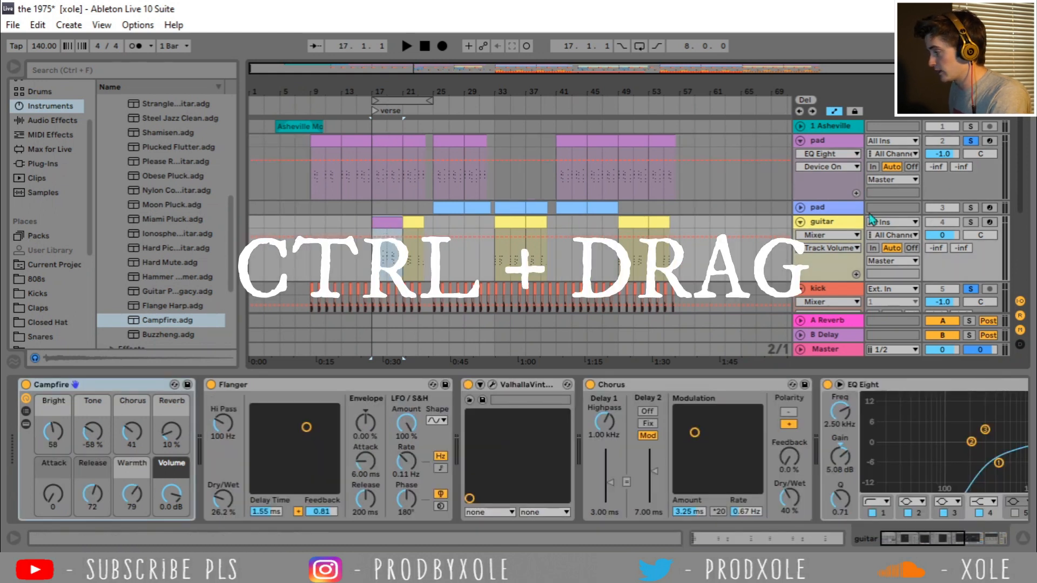
Step: Solo the guitar track, loop its first clip from bar 17 to 21, and play it with its effects bypassed
left_click(838, 227)
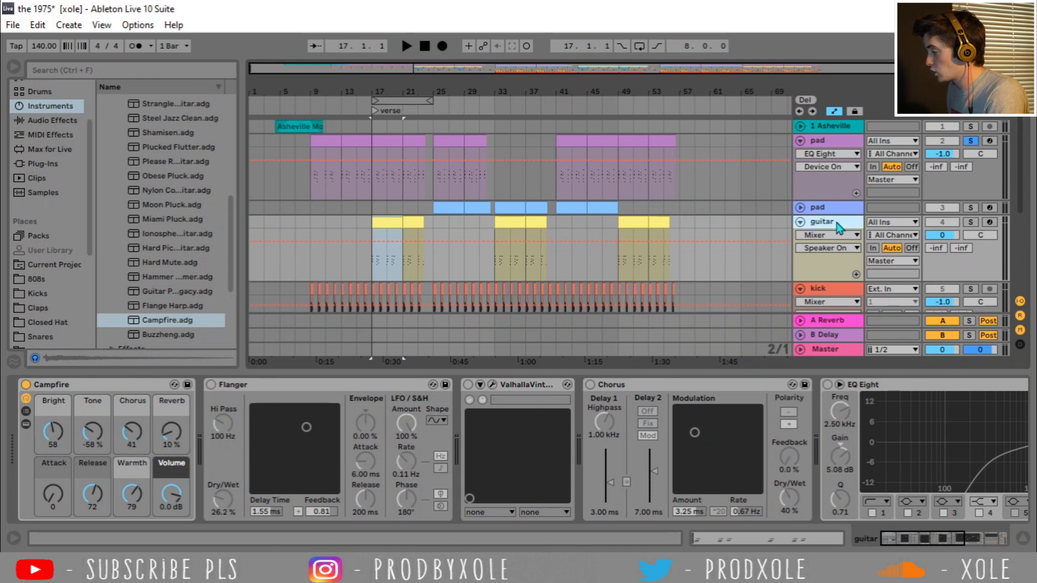
left_click(971, 222)
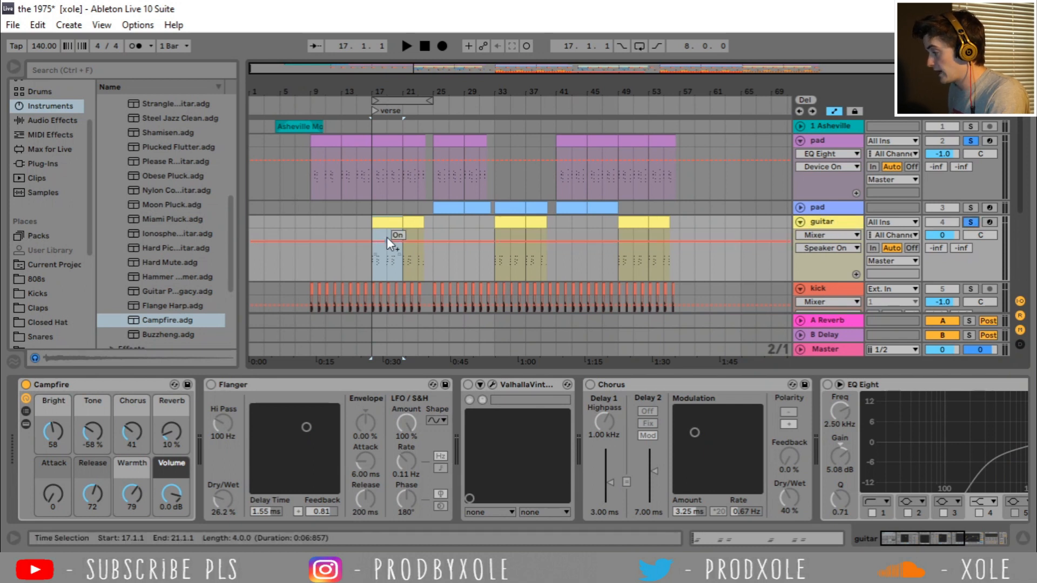
key("space")
key("ctrl+l")
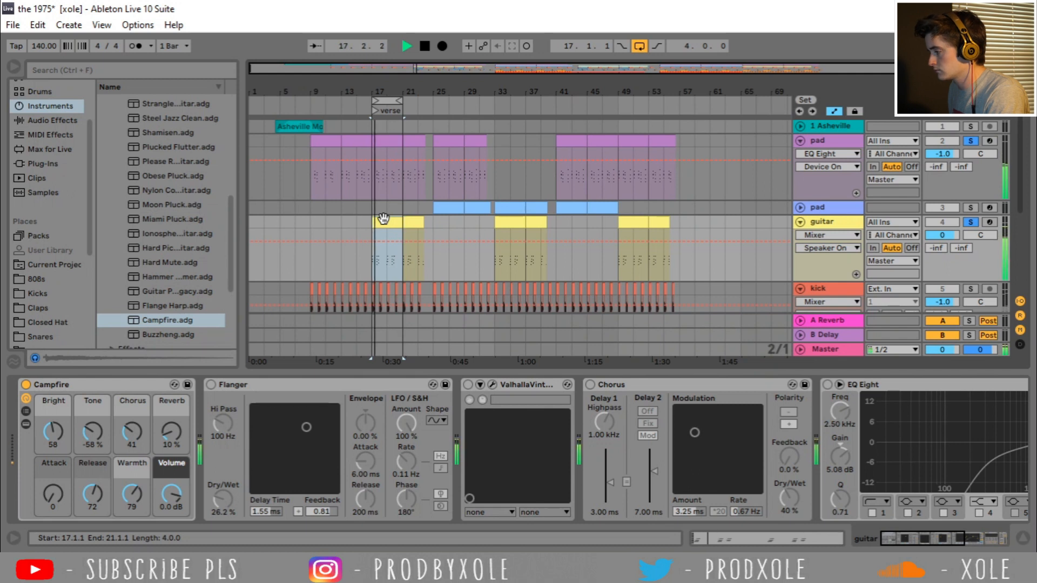
key("space")
Step: Examine the MIDI notes of the purple pad clip at bar 17 and return to the pad's devices
double_click(389, 140)
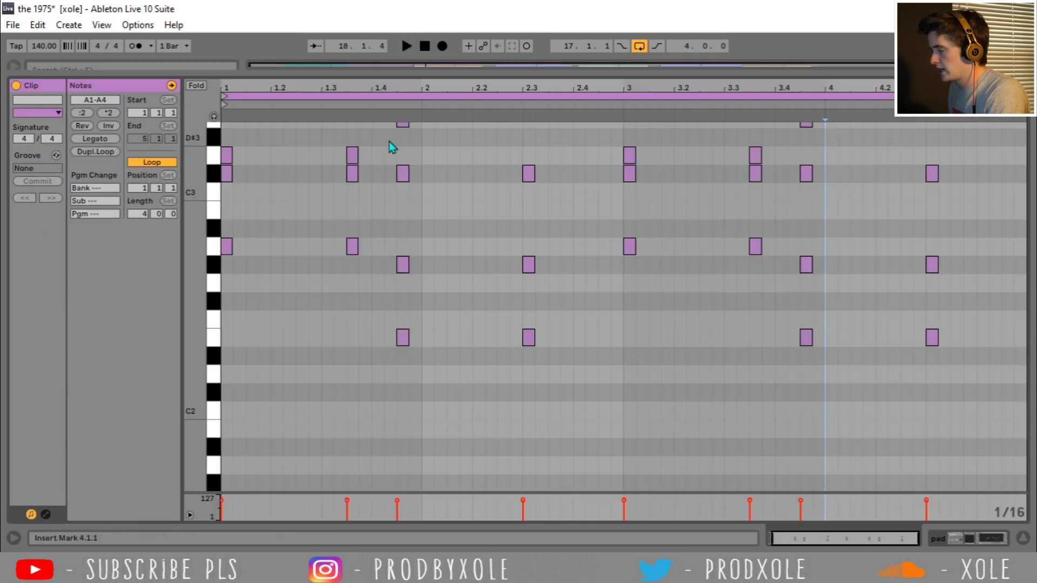
left_click_drag(551, 473, 518, 157)
left_click(936, 543)
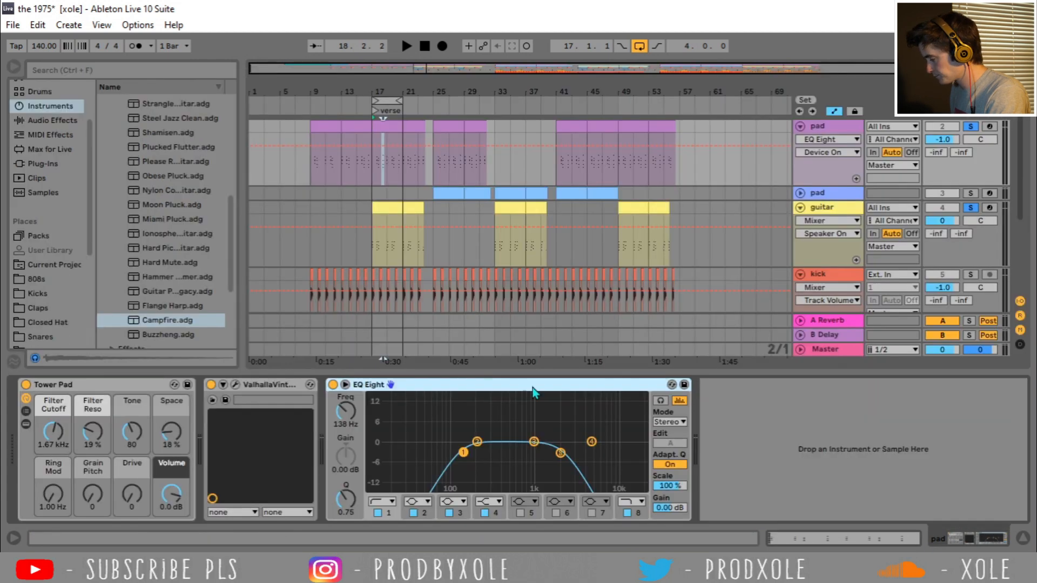
Step: Turn on the Flanger on the guitar track and play its looped first clip from bar 17
left_click(379, 212)
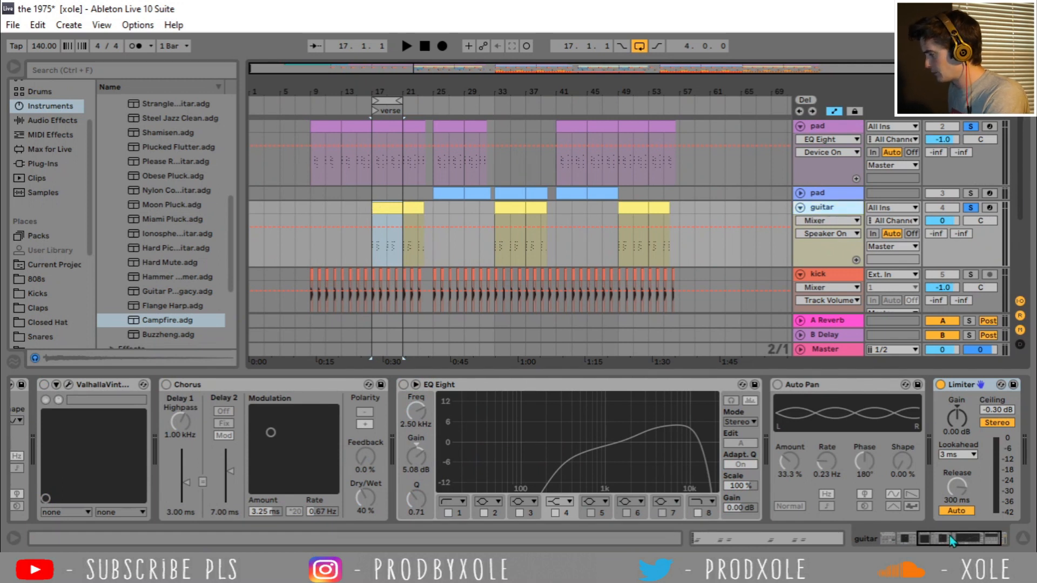
left_click_drag(950, 540, 868, 541)
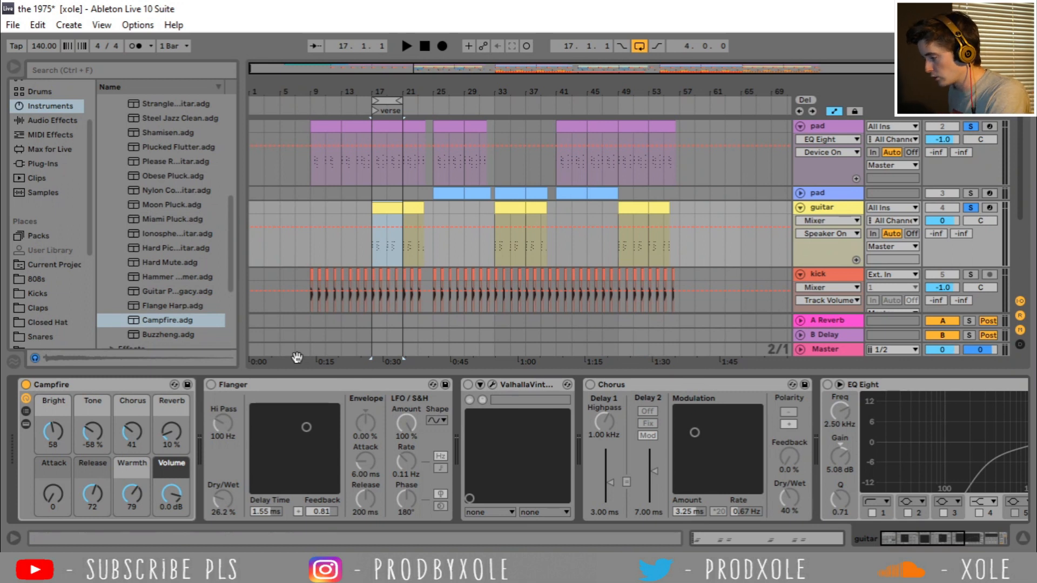
left_click(212, 385)
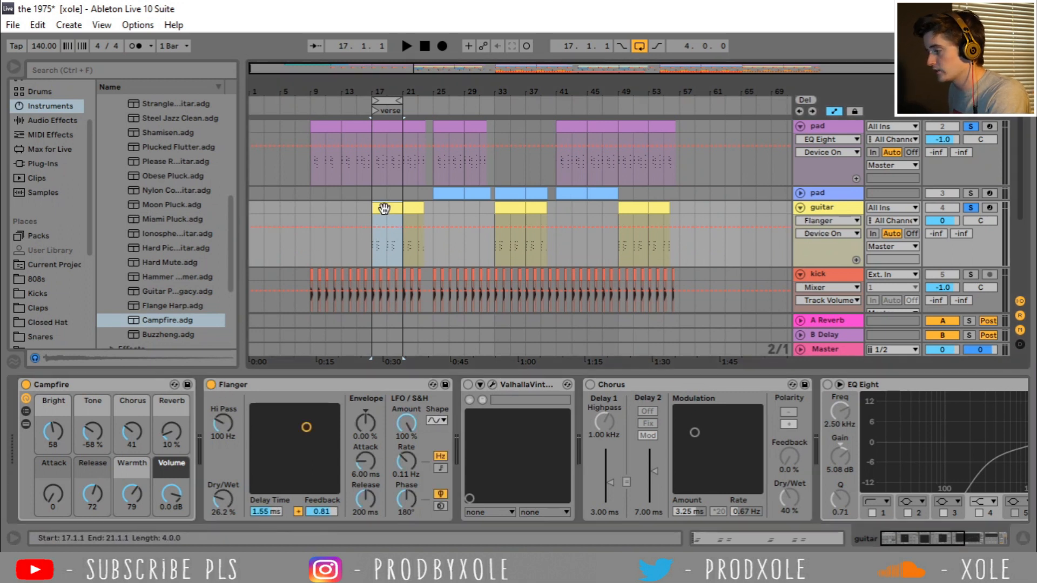
key("space")
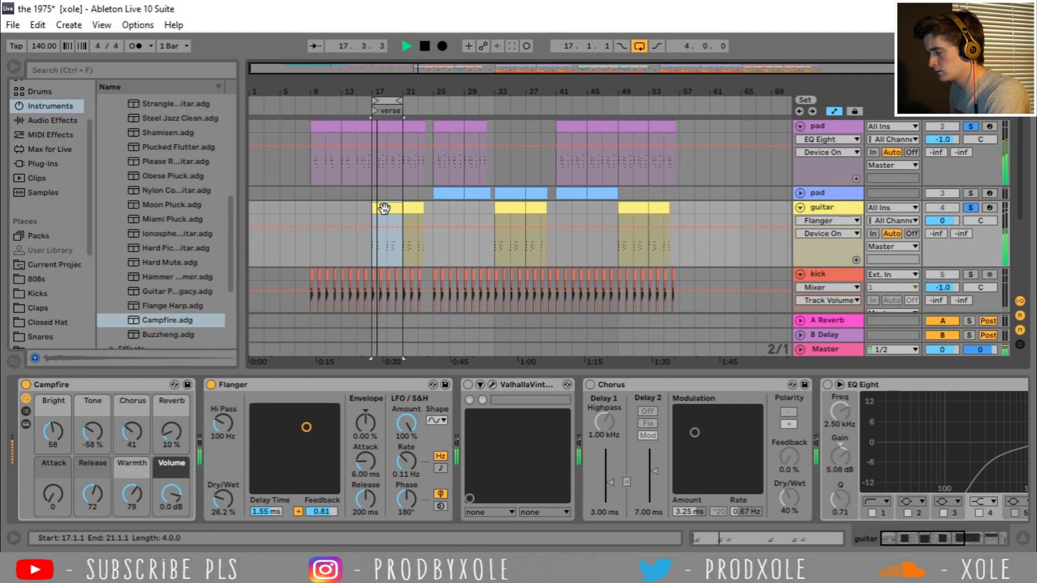
Step: Turn on the Valhalla Vintage reverb on the guitar track and play the looped clip with it
key("space")
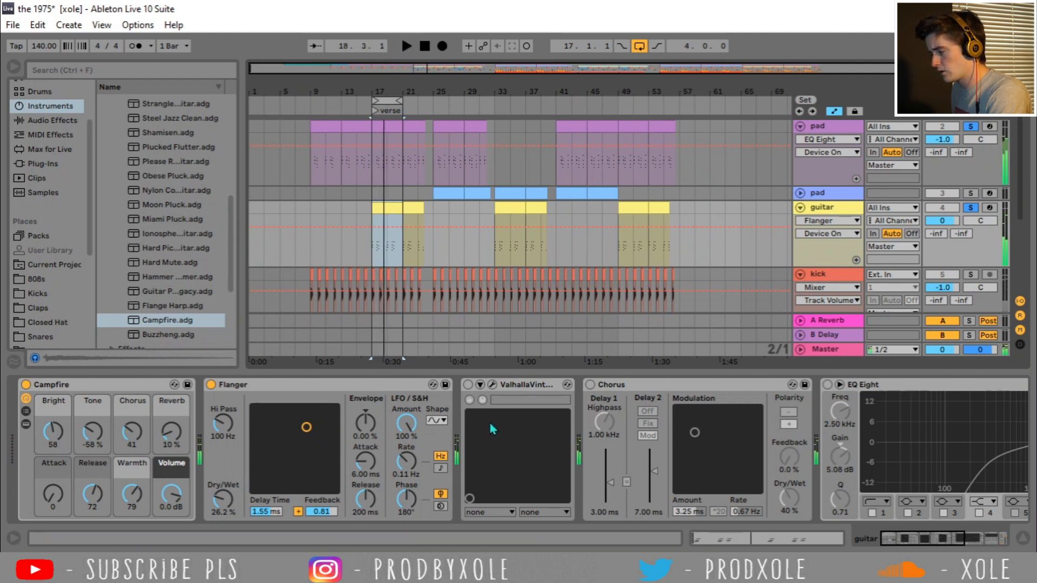
left_click(467, 384)
key("space")
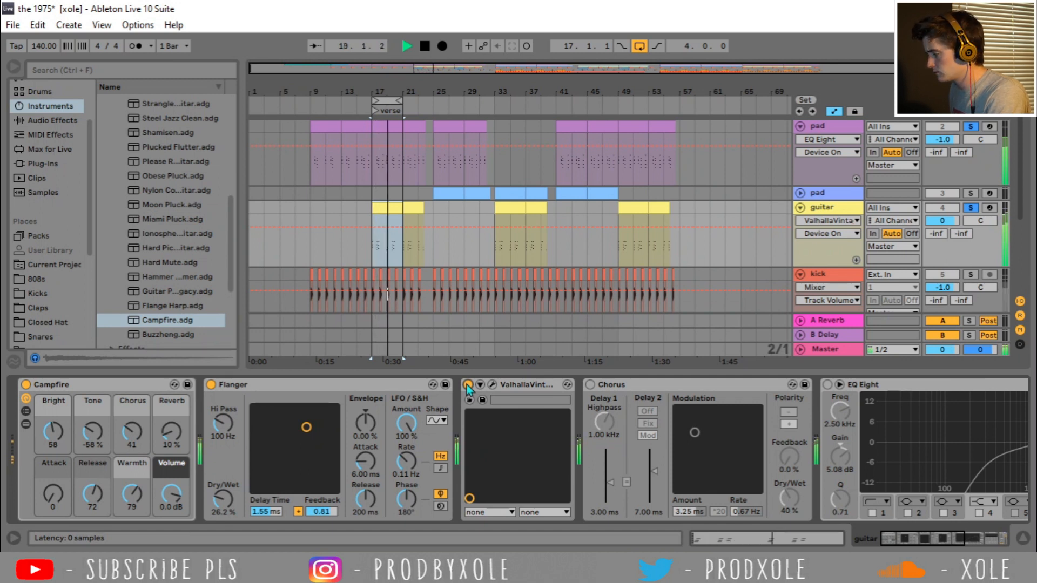
key("space")
Step: Turn on the Chorus on the guitar track and play the looped clip with it
left_click(640, 389)
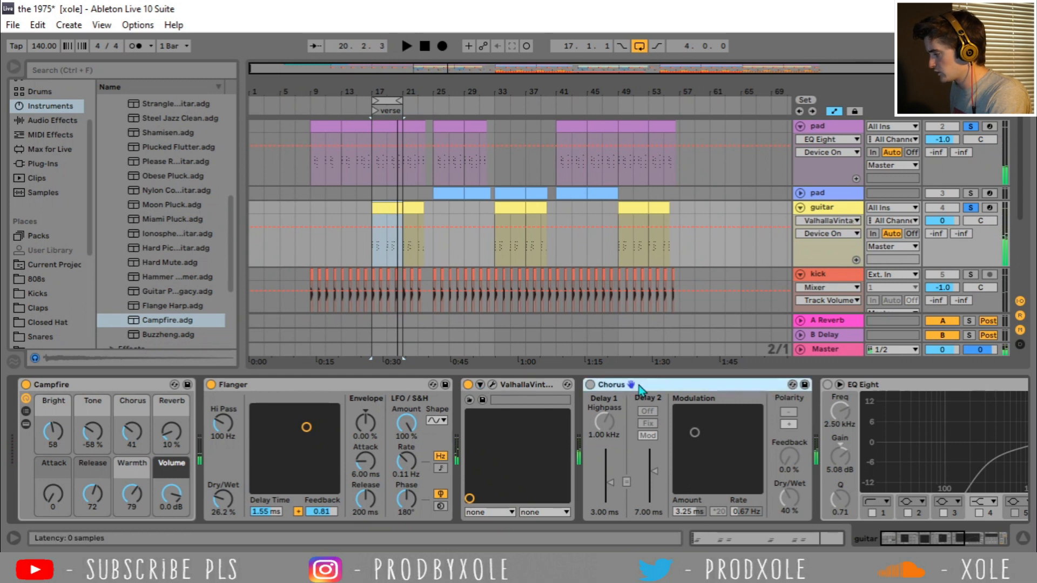
left_click(590, 386)
left_click_drag(915, 538, 995, 546)
key("space")
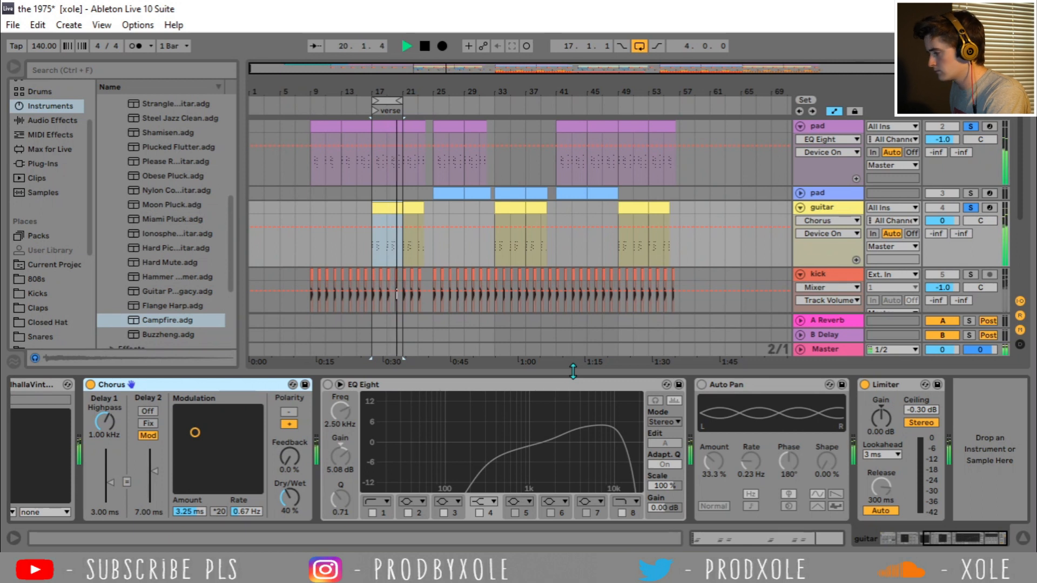
key("space")
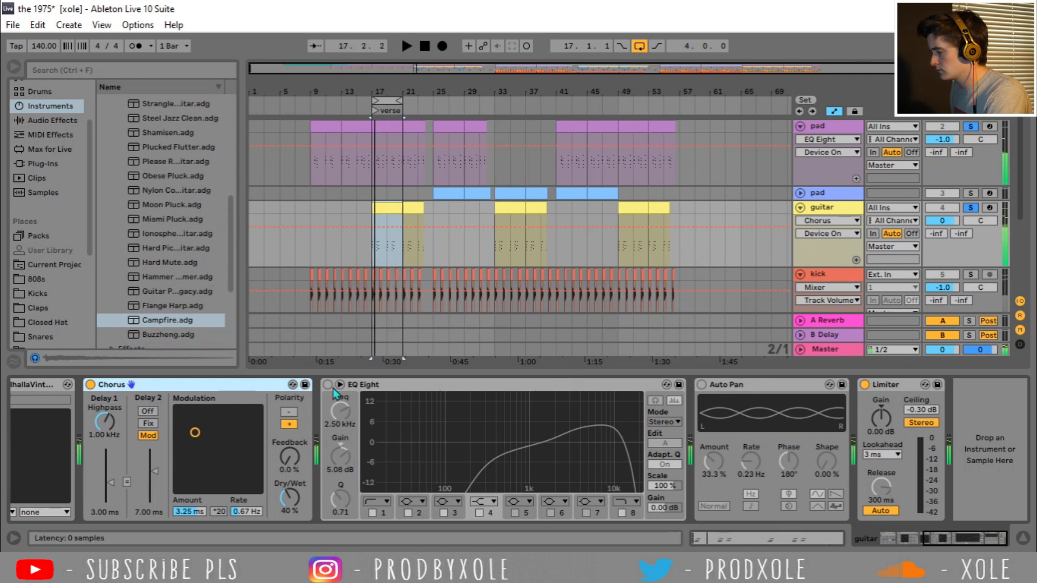
Step: Turn on the guitar track's EQ Eight and Auto Pan and play the loop with both effects
left_click(328, 385)
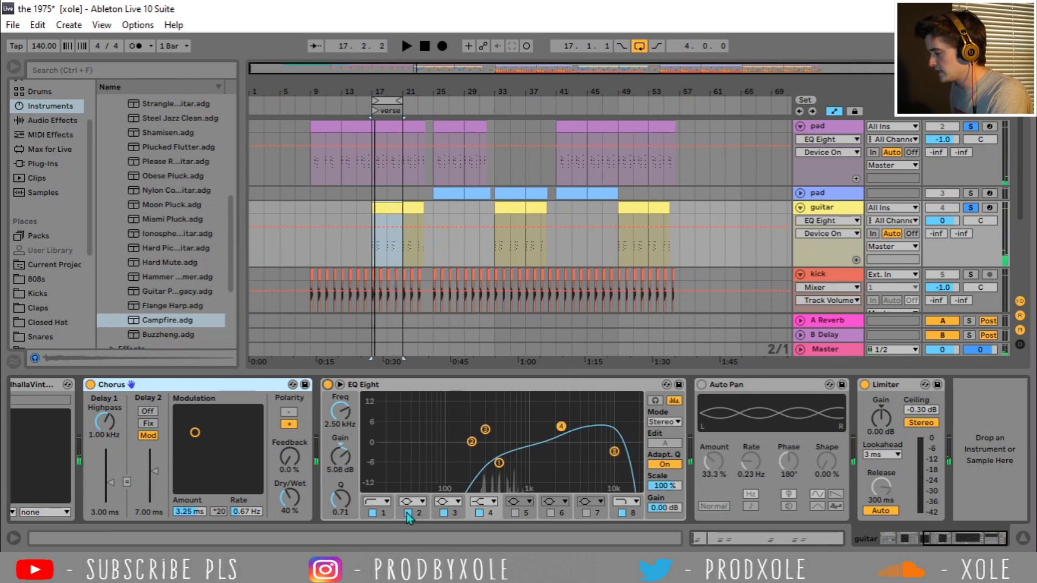
left_click(701, 385)
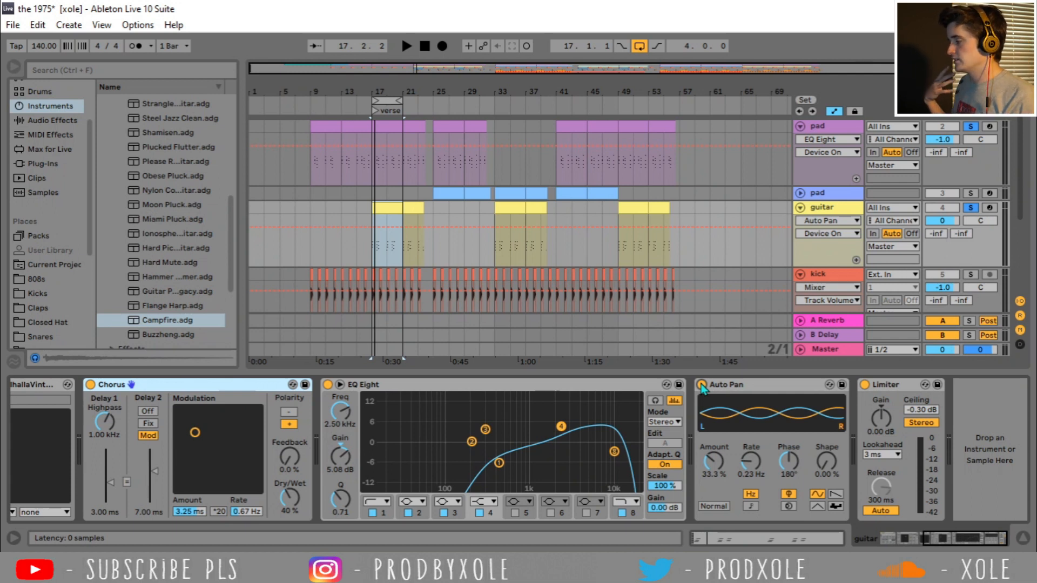
key("space")
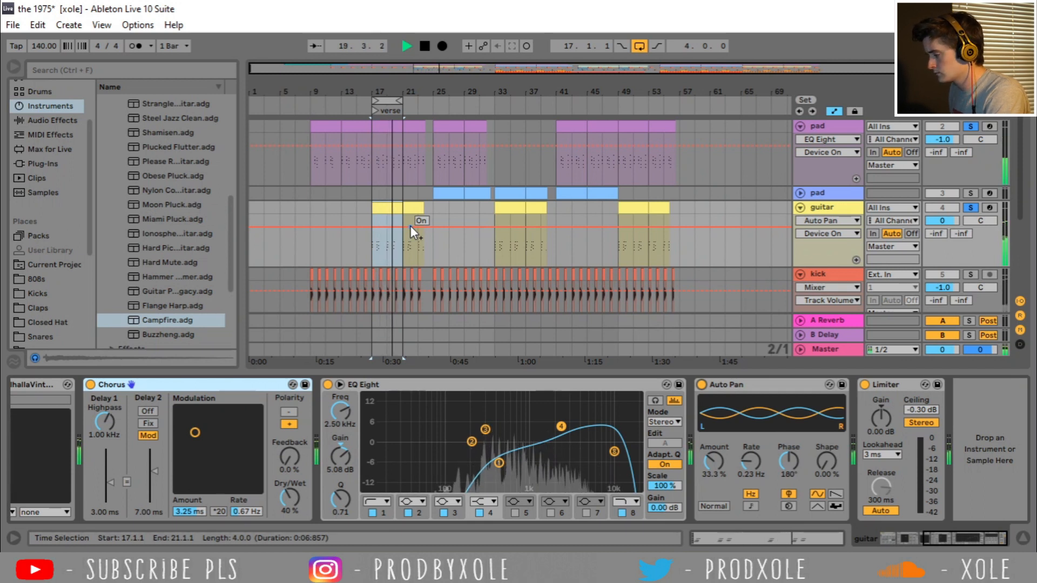
key("space")
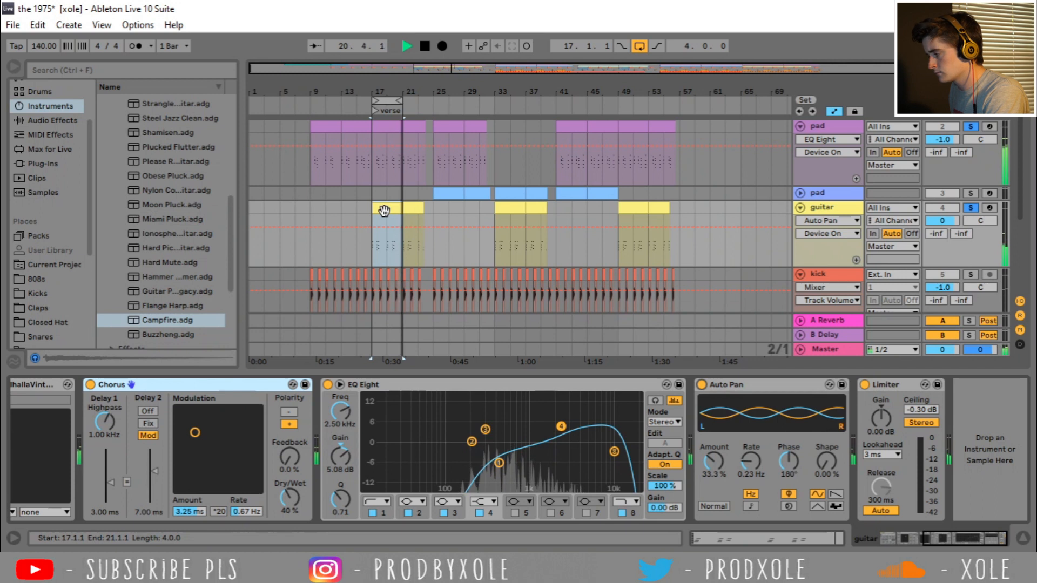
Step: Open the guitar track's first clip at bar 17 and examine its MIDI notes
double_click(386, 210)
scroll(421, 272, "up", 3)
scroll(420, 270, "down", 10)
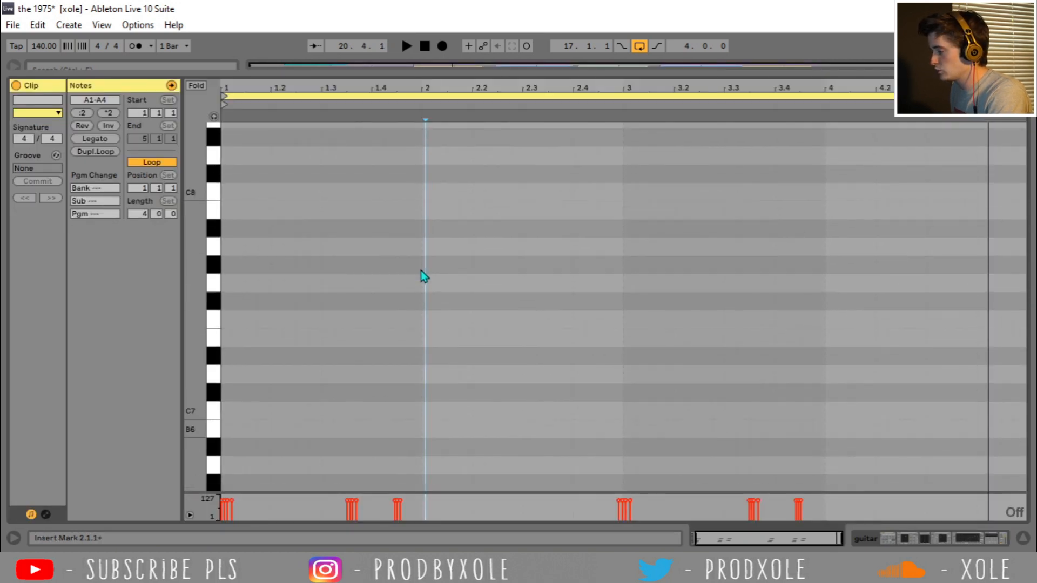
scroll(412, 270, "down", 5)
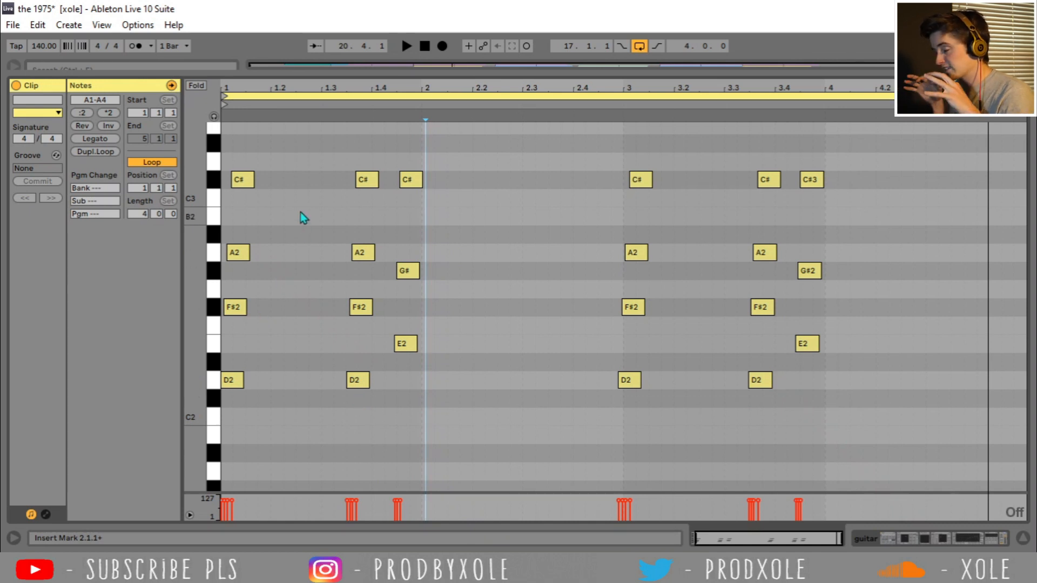
Step: Set a narrow adaptive grid and replace the first chord's F#2, A2 and C#3 with notes exactly at the clip's start, then play it
right_click(272, 324)
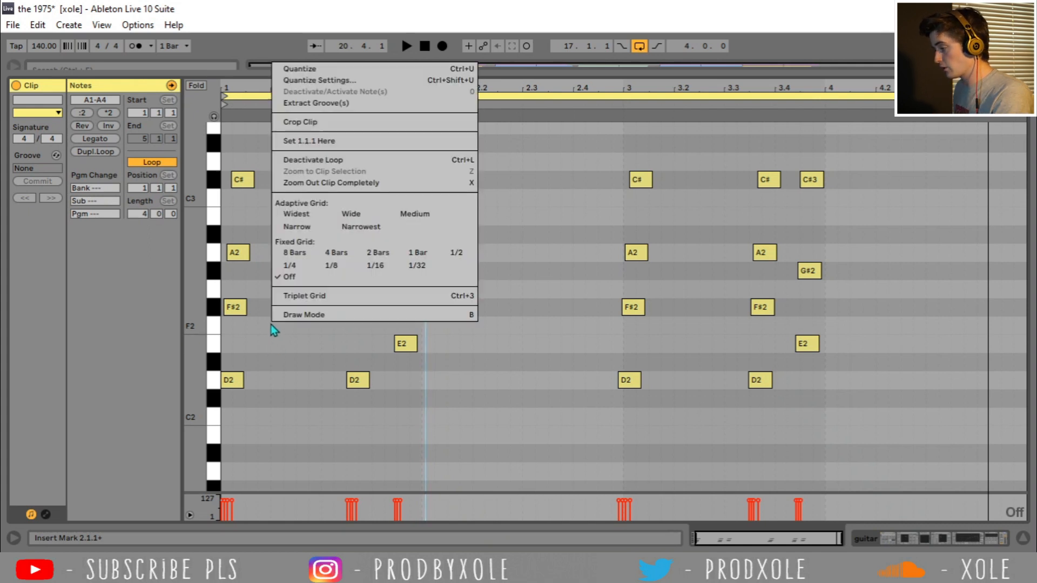
left_click(291, 227)
double_click(232, 309)
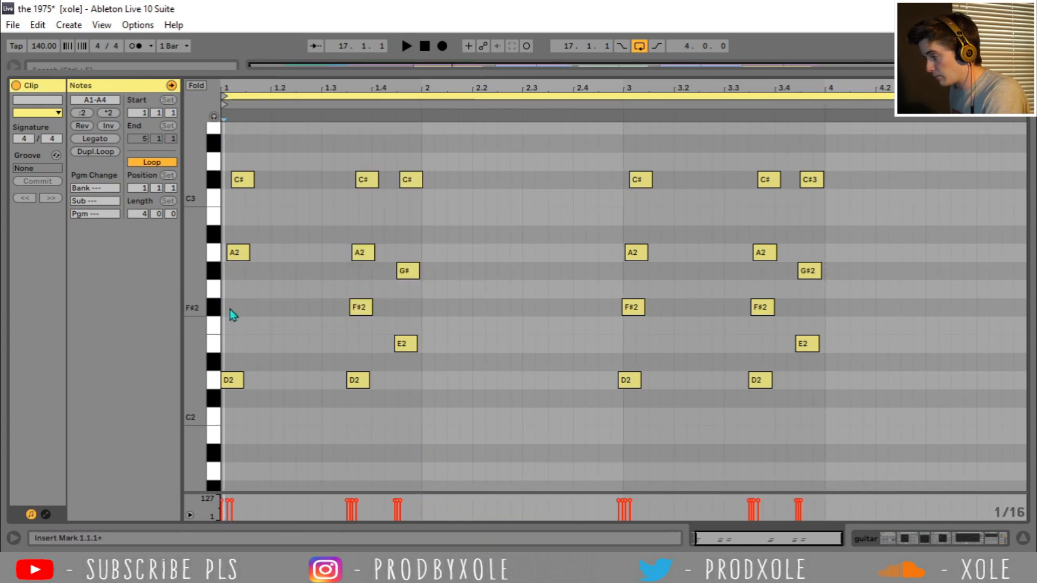
double_click(227, 308)
double_click(231, 253)
double_click(227, 252)
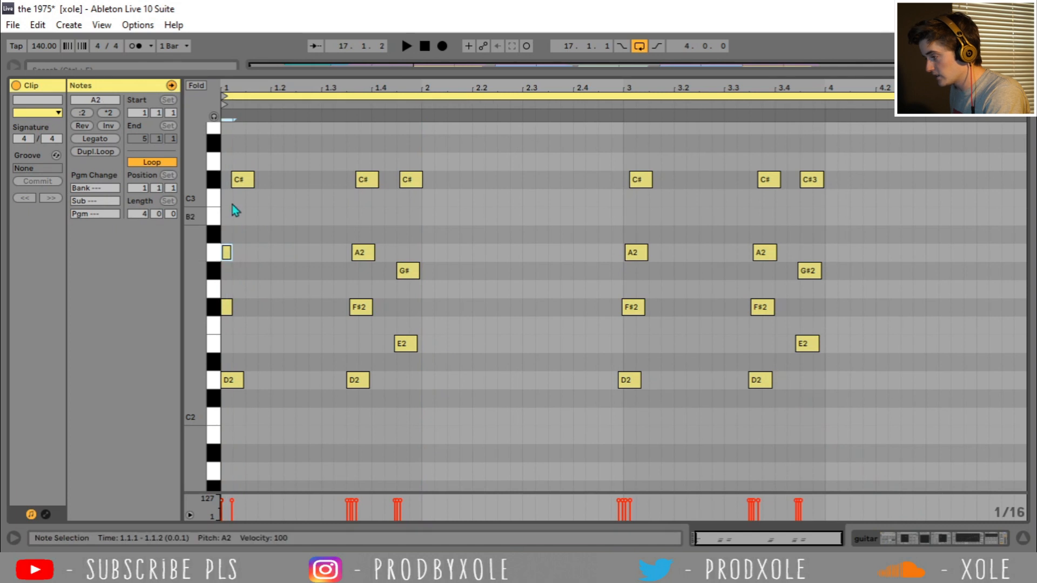
double_click(234, 181)
double_click(226, 179)
key("space")
key("space")
Step: Undo the realignment of the first chord's notes in the guitar clip
key("ctrl+z")
key("ctrl+z")
key("ctrl+z")
key("ctrl+z")
key("ctrl+z")
key("ctrl+y")
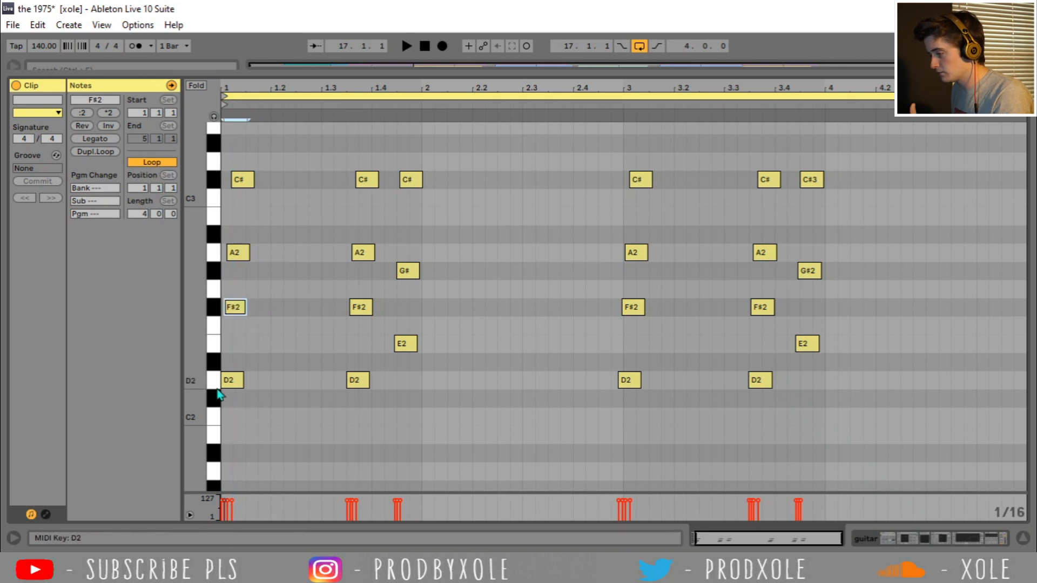
Step: Turn the grid off and nudge the first chord's F#2, A2 and C#3 progressively later to stagger them like a strum
right_click(259, 224)
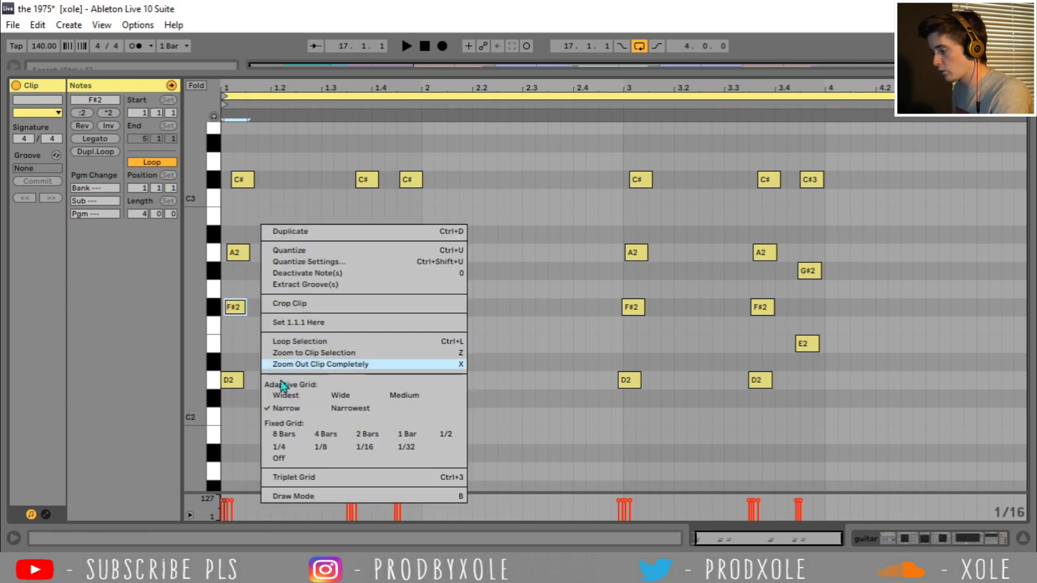
left_click(287, 466)
left_click_drag(267, 334, 228, 157)
key("Right")
left_click_drag(276, 277, 234, 157)
key("Right")
left_click(290, 258)
left_click_drag(284, 211, 241, 166)
key("Right")
Step: Play the guitar clip with its staggered first chord, and return to the arrangement with bars 17 to 21 of the guitar track selected
left_click(231, 381)
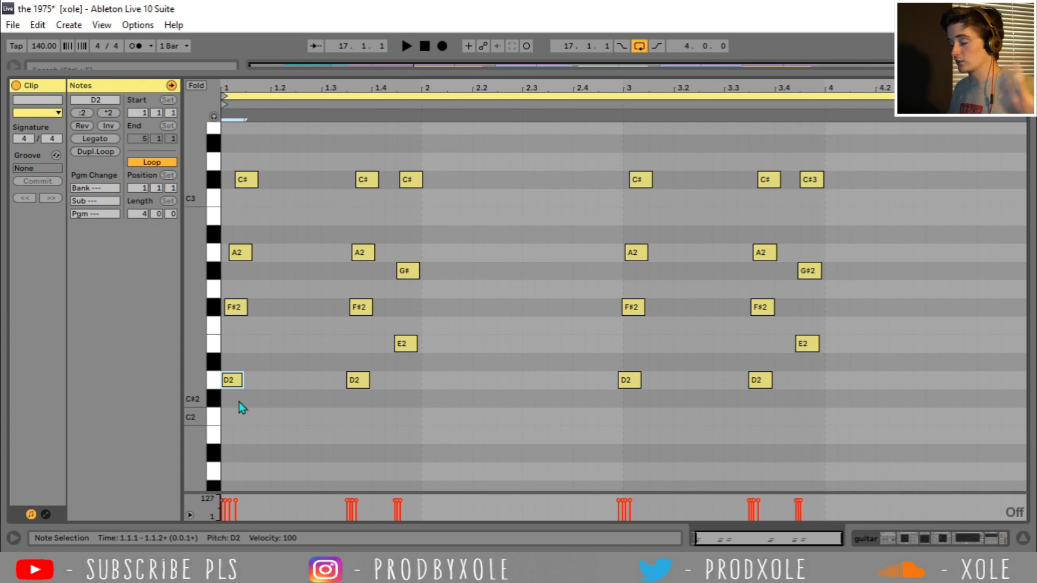
key("space")
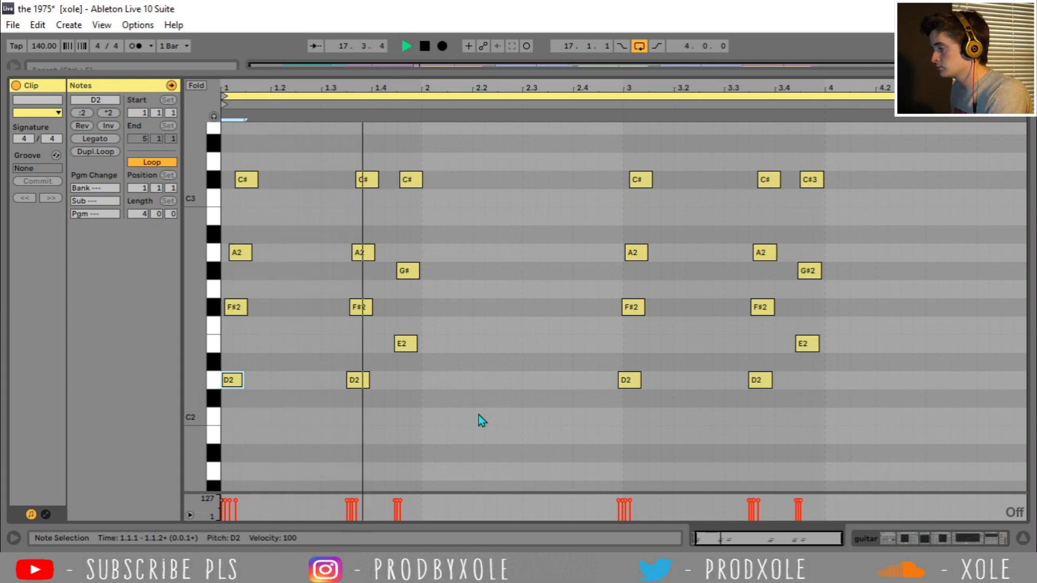
key("Tab")
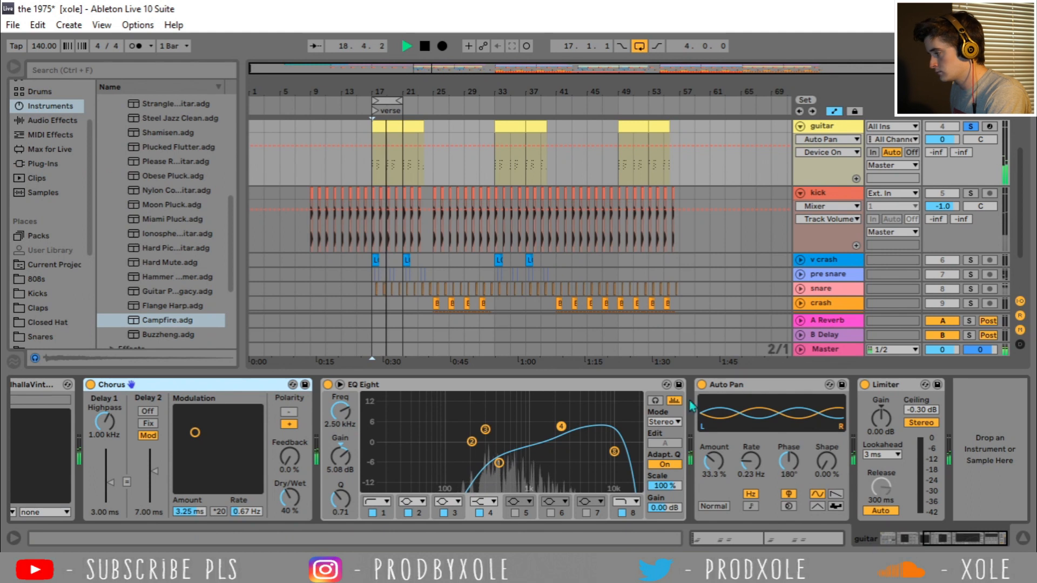
key("space")
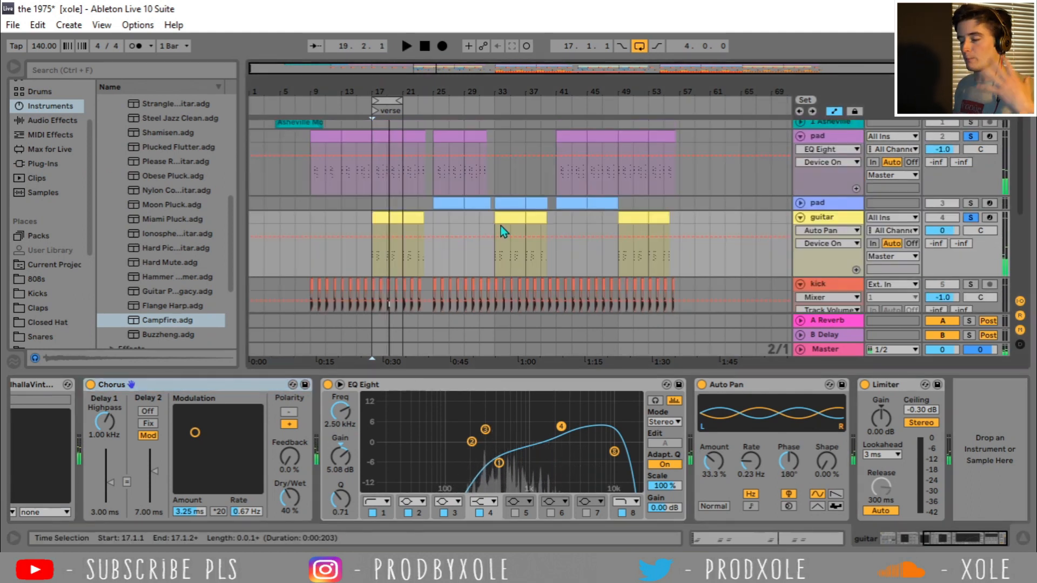
left_click(396, 215, "shift")
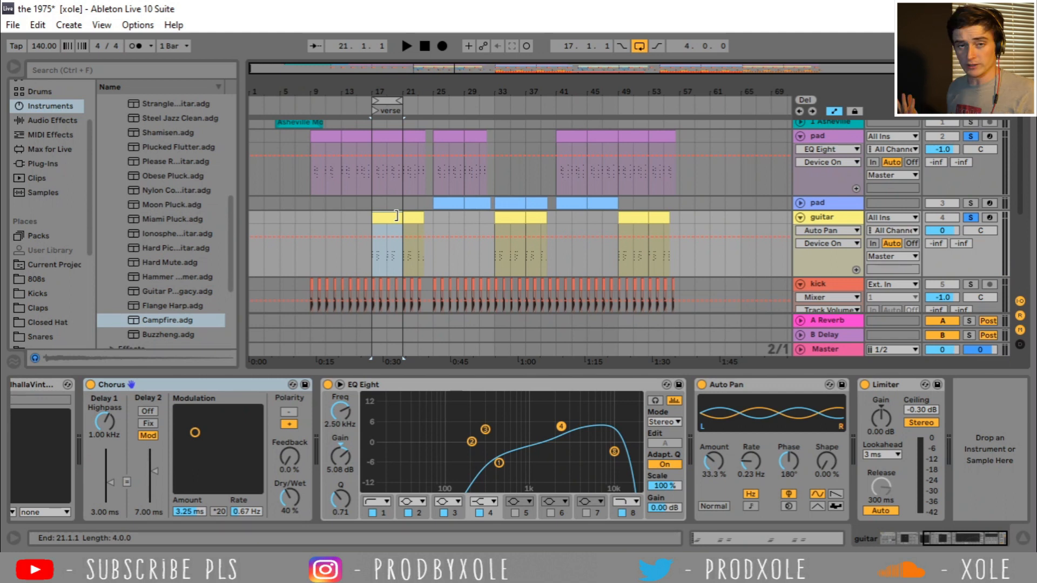
scroll(583, 194, "up", 1)
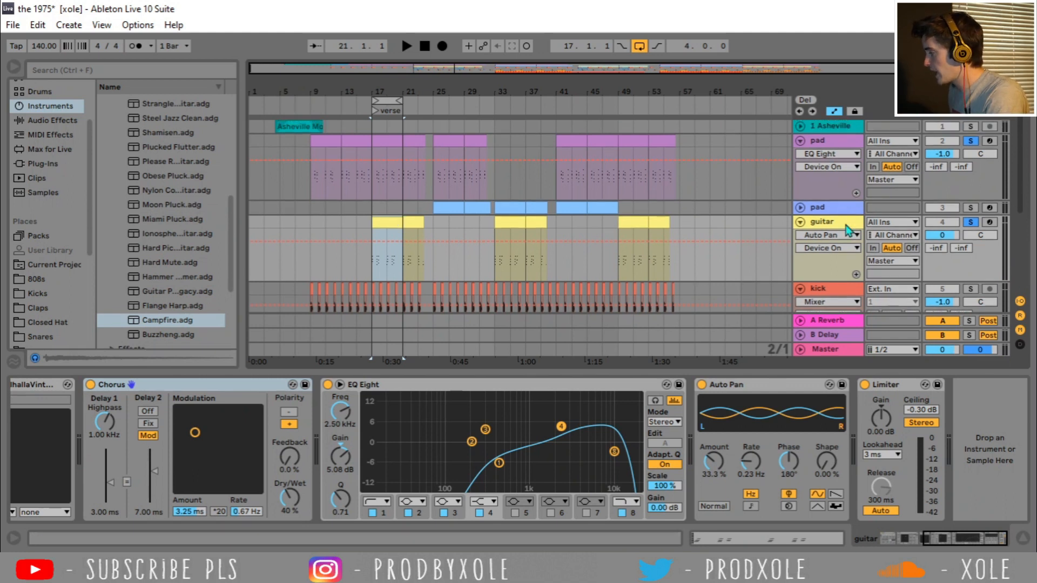
Step: Solo the kick track as well and play it together with the guitar and pad from bar 17
scroll(978, 241, "down", 2)
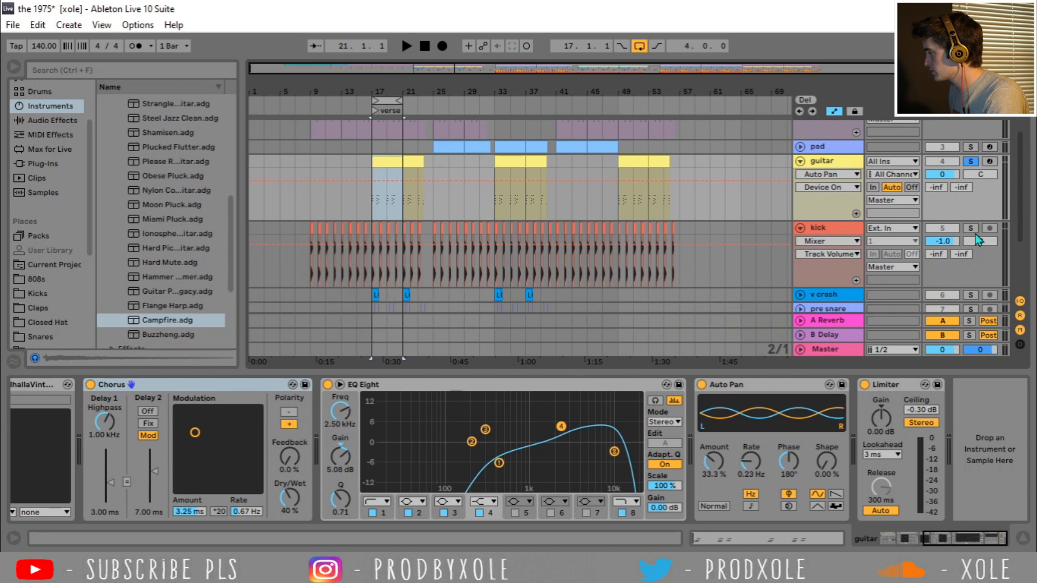
left_click(973, 229)
scroll(411, 227, "down", 1)
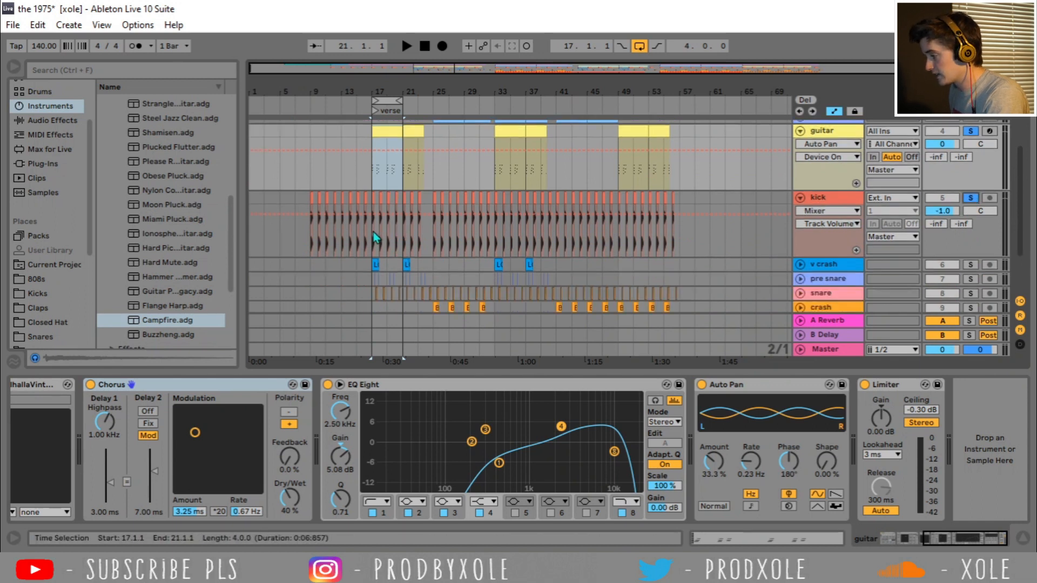
left_click(371, 233)
key("space")
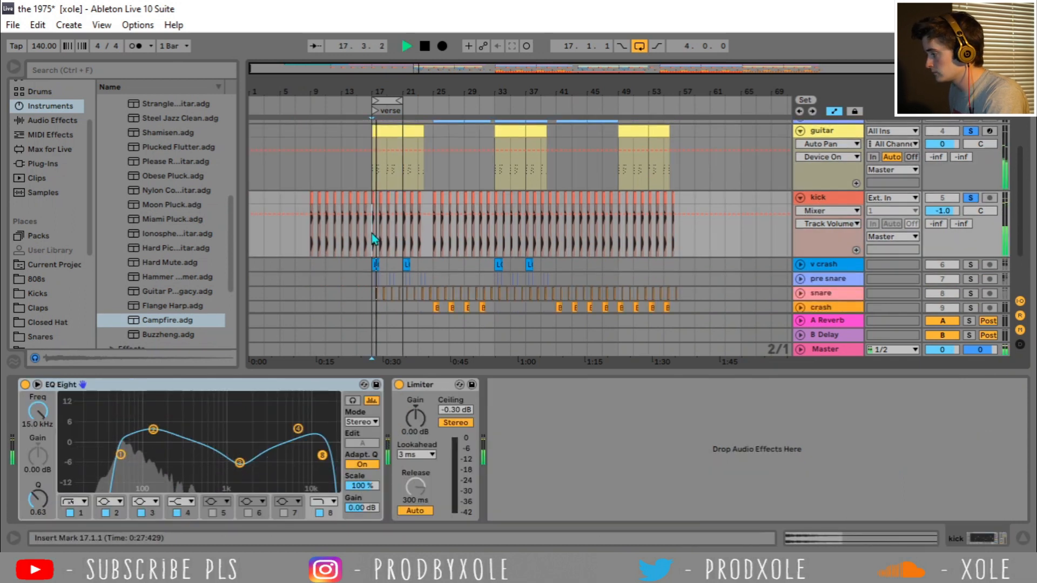
scroll(419, 236, "down", 2)
key("space")
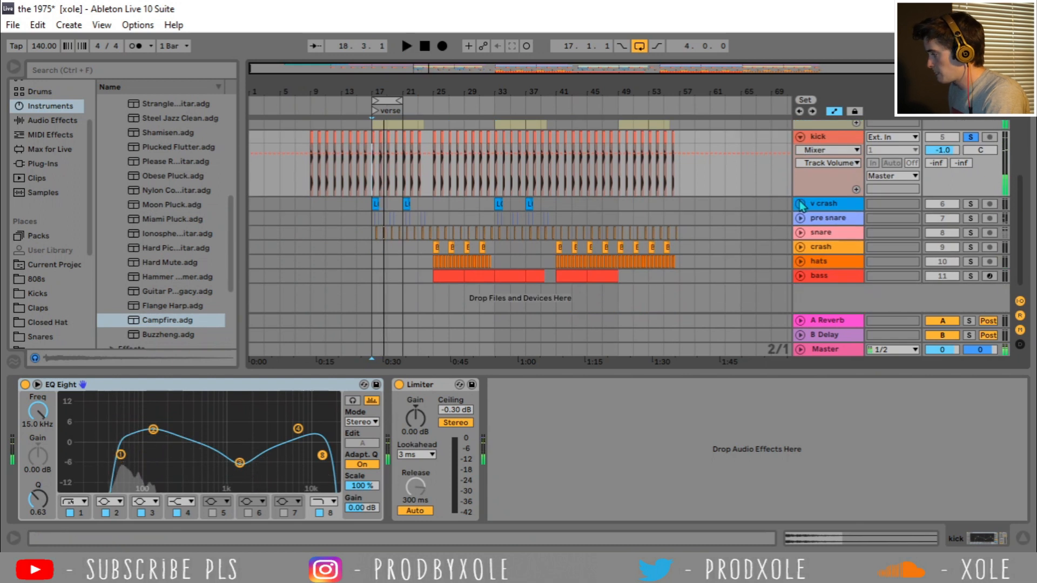
Step: Unfold and solo the v crash track, and play it with the other soloed tracks from bar 17
left_click(800, 203)
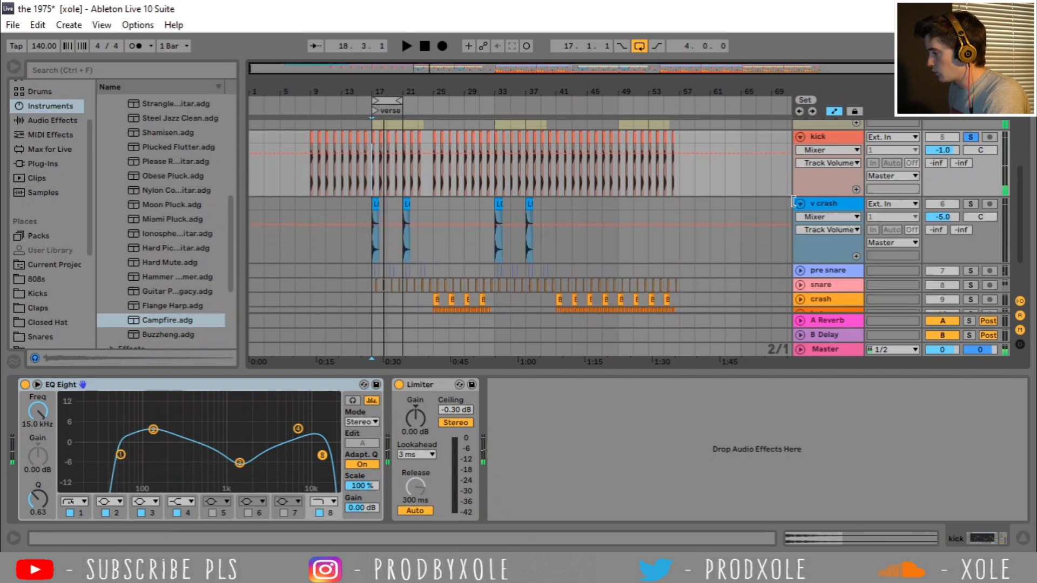
left_click(372, 206)
key("space")
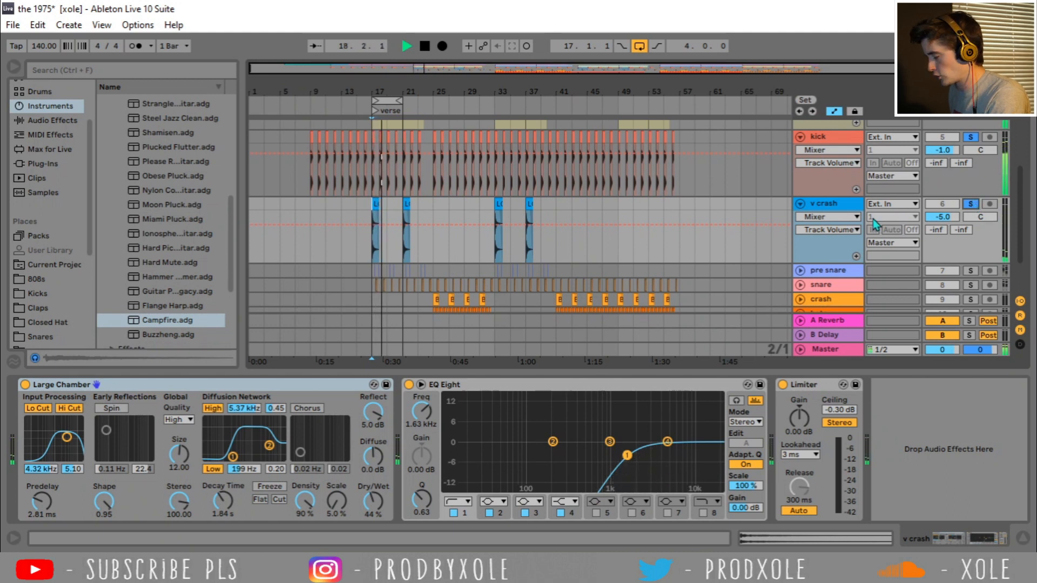
key("space")
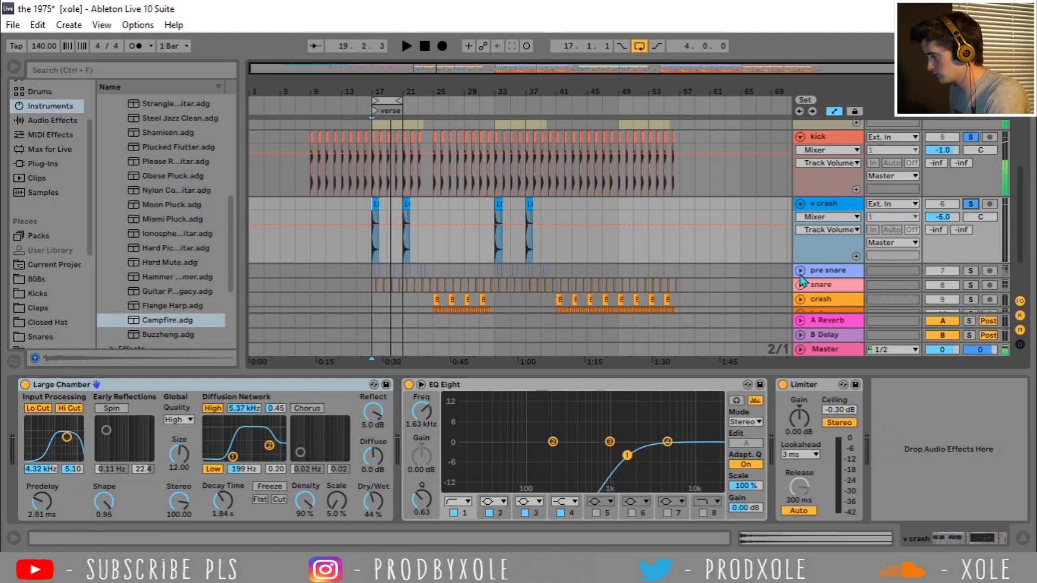
Step: Unfold and solo the snare track, hide the automation, and play the snare from bar 17
left_click(800, 286)
scroll(886, 240, "down", 3)
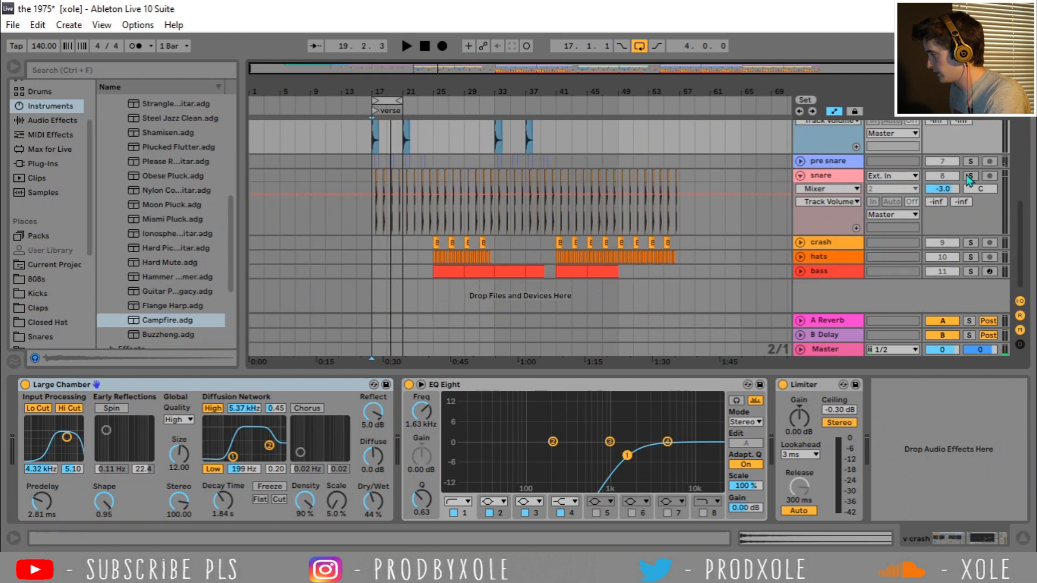
left_click_drag(393, 87, 399, 162)
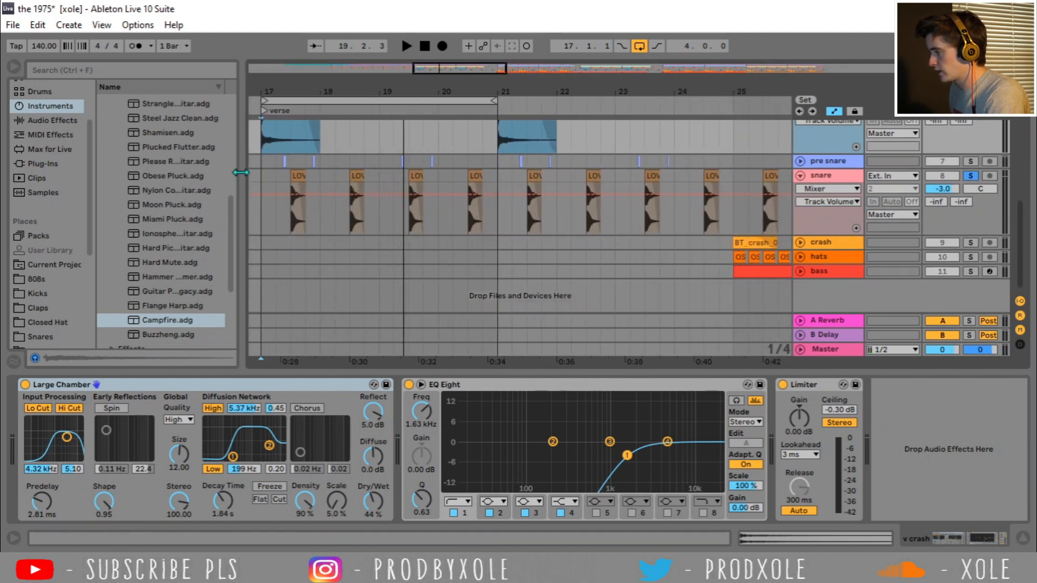
left_click(261, 175)
left_click(835, 111)
key("space")
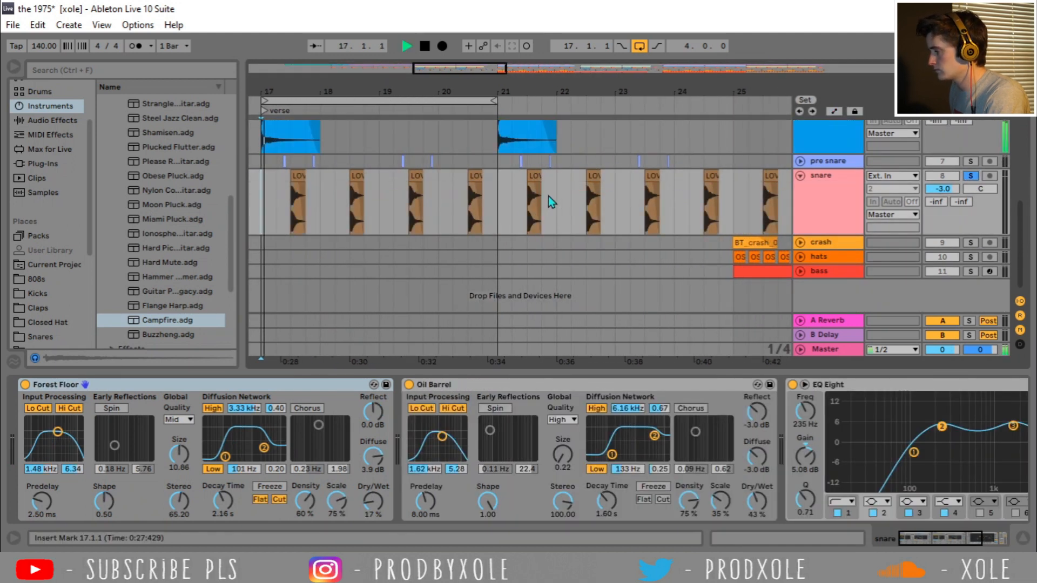
left_click_drag(346, 91, 404, 92)
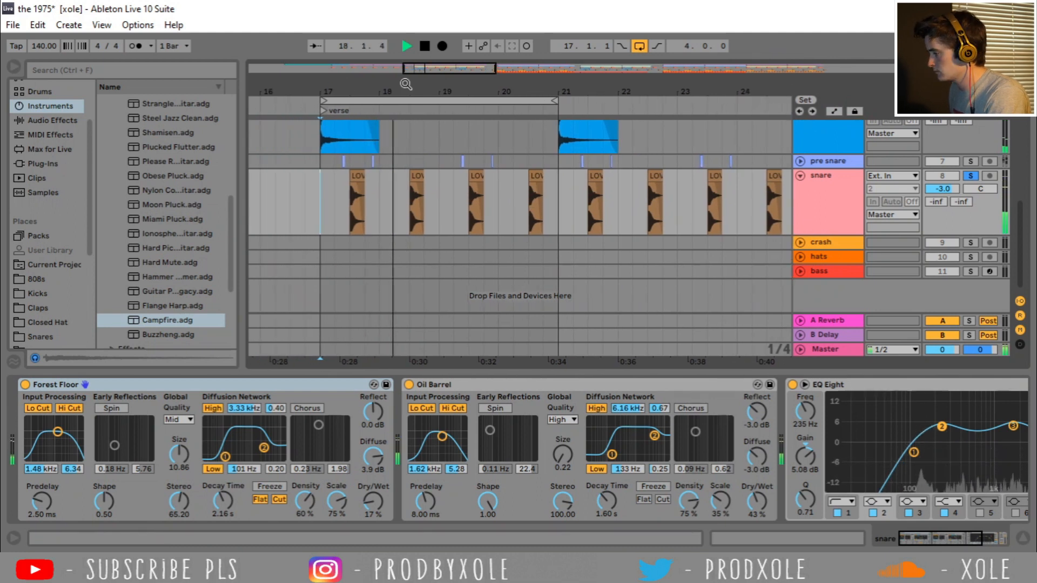
key("space")
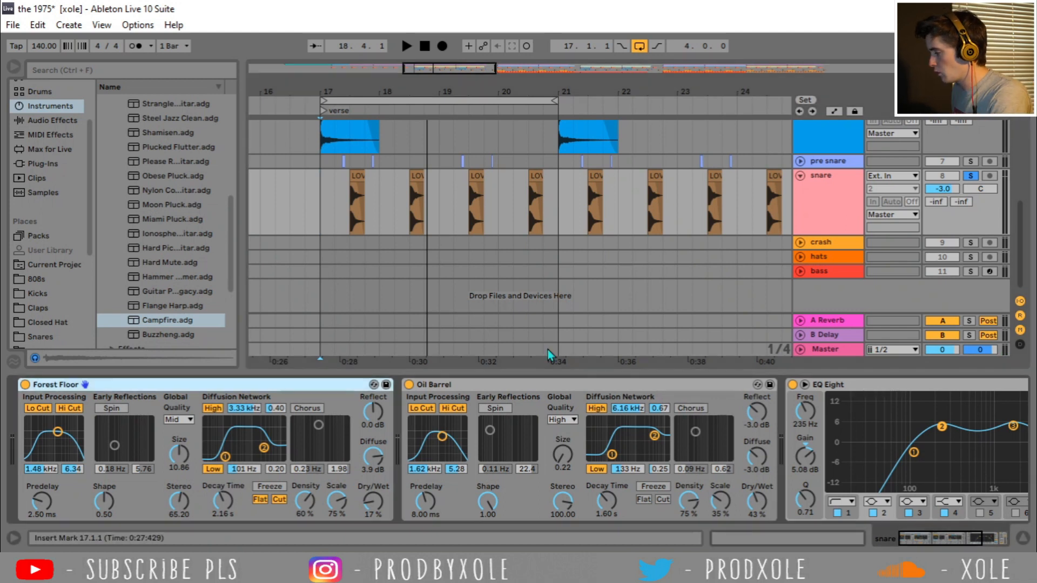
Step: Bypass the snare's Forest Floor, Oil Barrel and EQ Eight devices and play the dry snare from bar 17
left_click(25, 384)
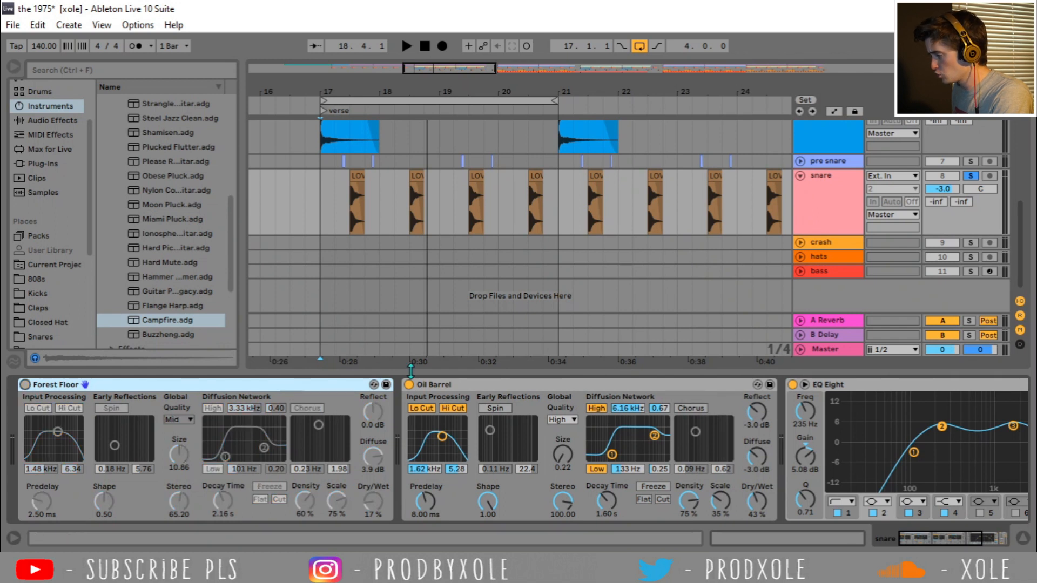
left_click(409, 385)
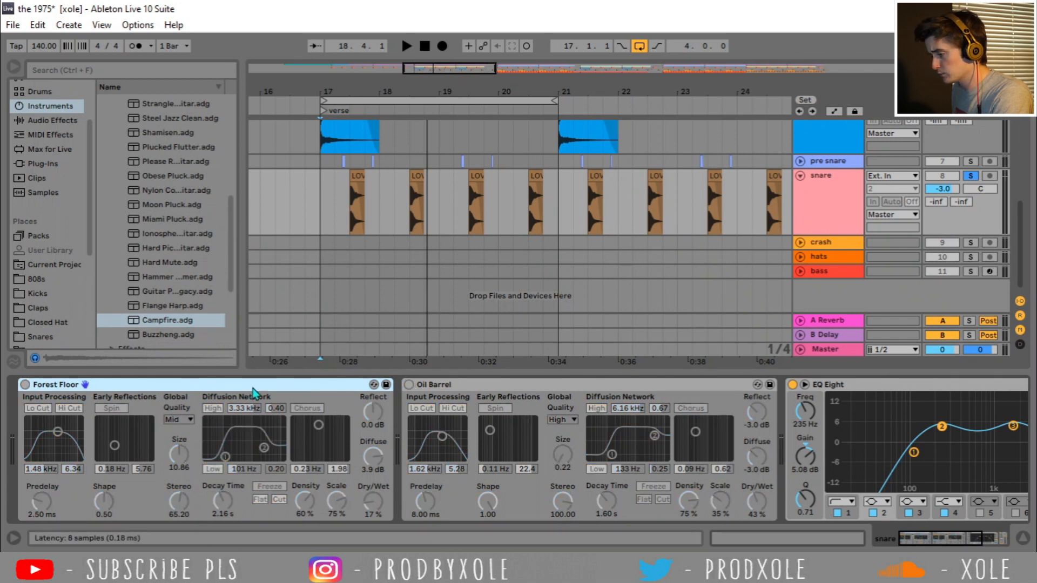
left_click(541, 388)
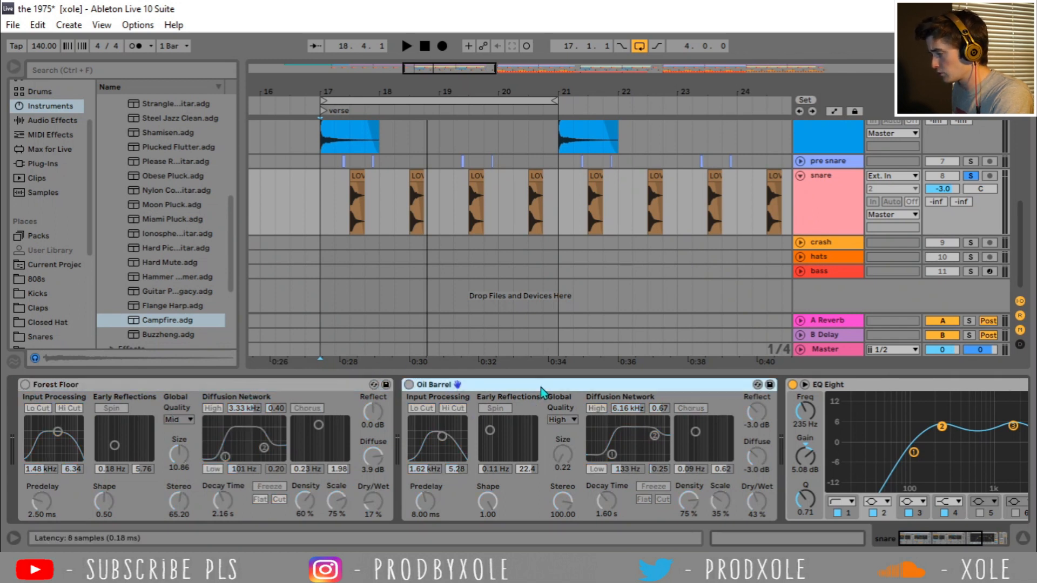
left_click(793, 384)
mouse_move(920, 539)
left_mouse_down()
mouse_move(959, 539)
mouse_move(913, 540)
left_mouse_up()
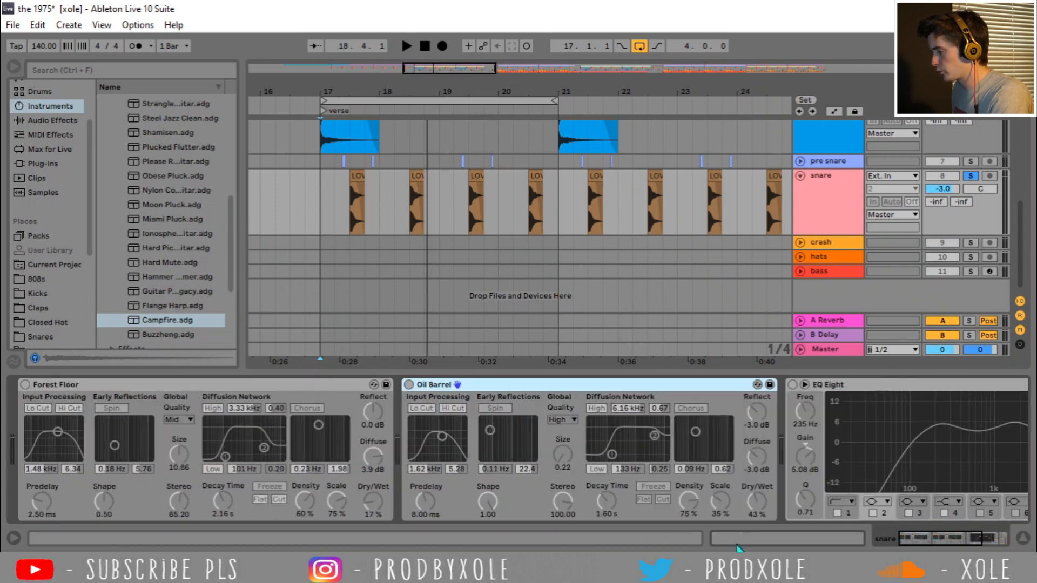
left_click(322, 208)
key("space")
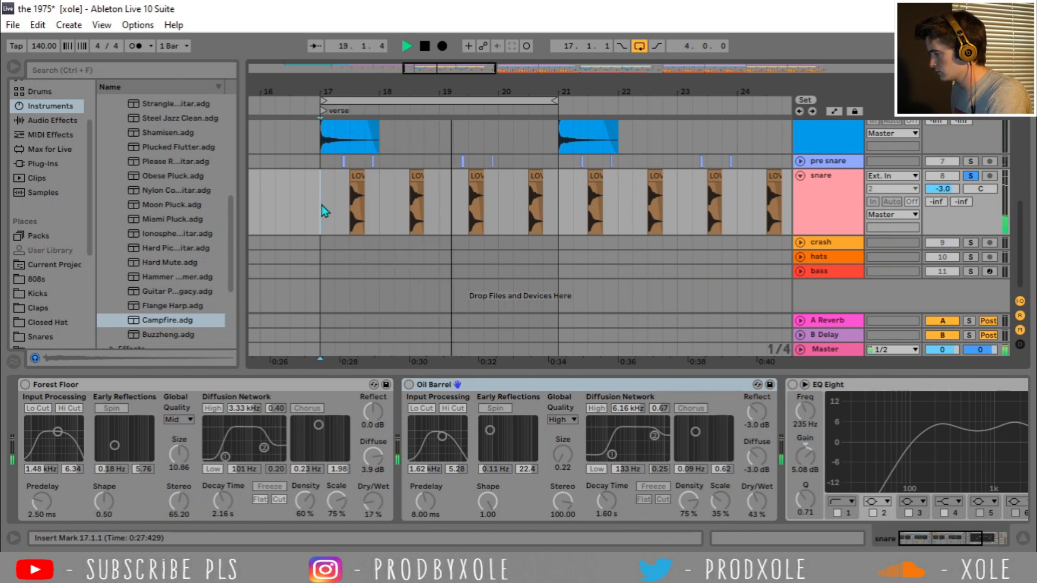
key("space")
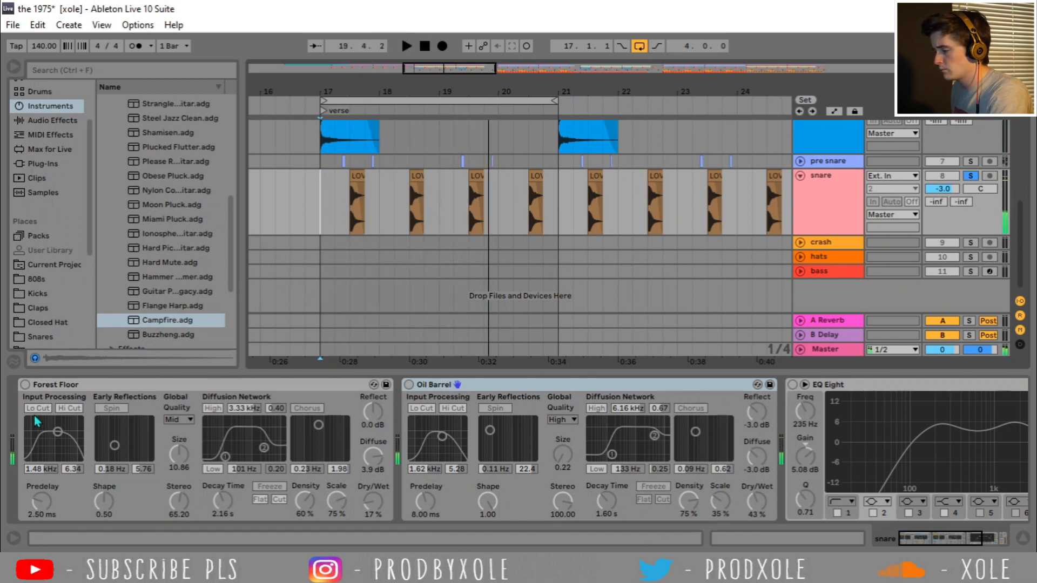
Step: Re-enable Forest Floor, Oil Barrel and EQ Eight on the snare and bring the rest of its device chain into view
left_click(25, 385)
left_click(408, 384)
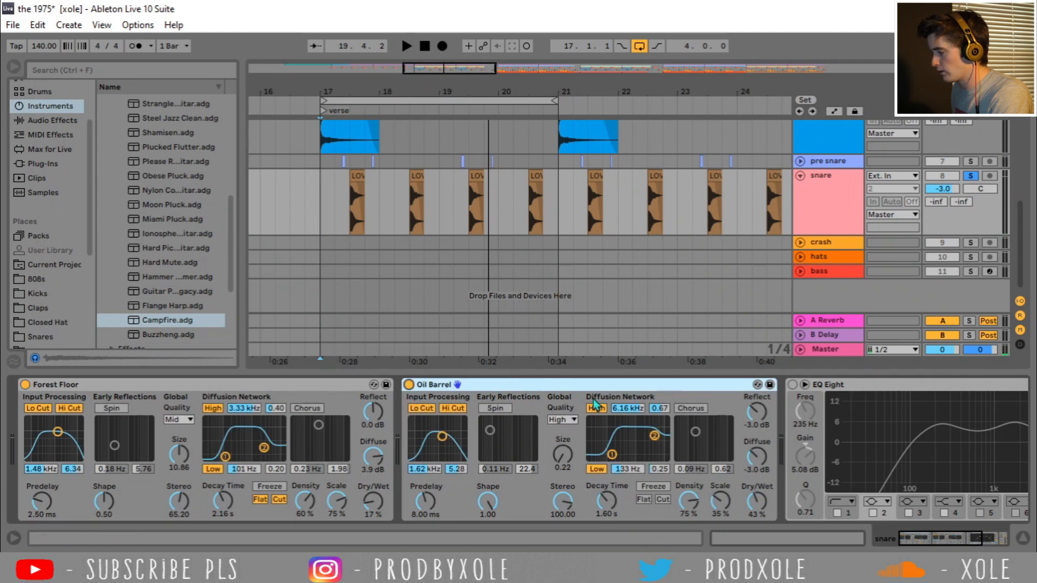
left_click(792, 384)
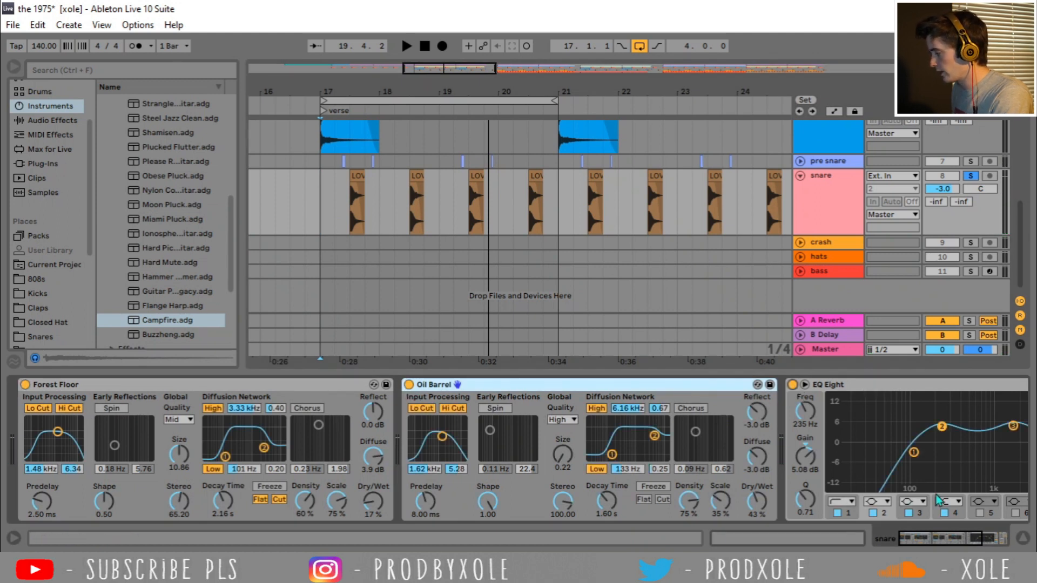
left_click_drag(945, 547, 1035, 545)
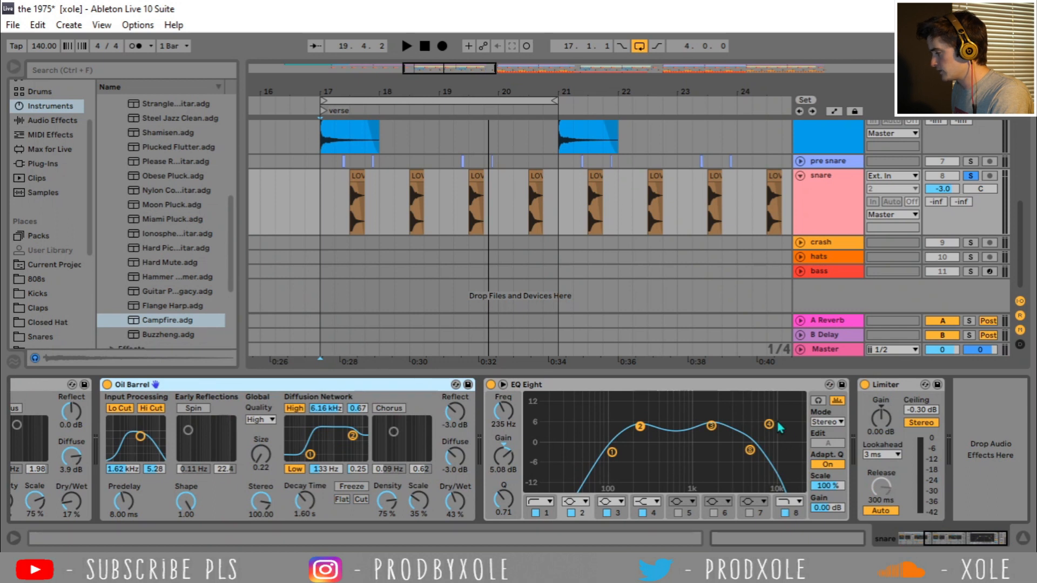
Step: While playing the snare from bar 17, raise the EQ's high cut to 7.42 kHz and set the reverbs' Dry/Wet to 14% and 29%
left_click(324, 204)
key("space")
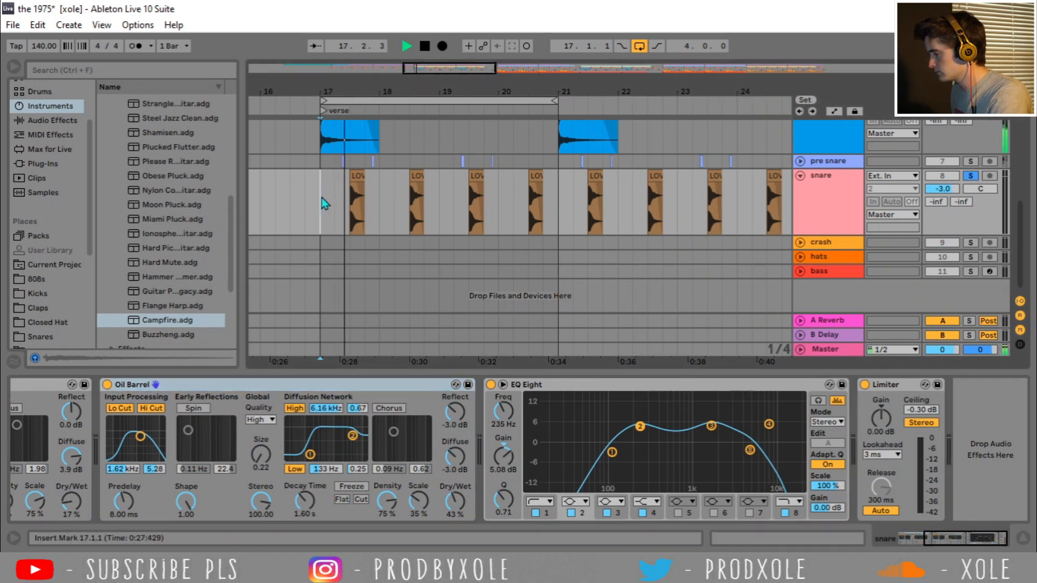
left_click_drag(751, 450, 764, 449)
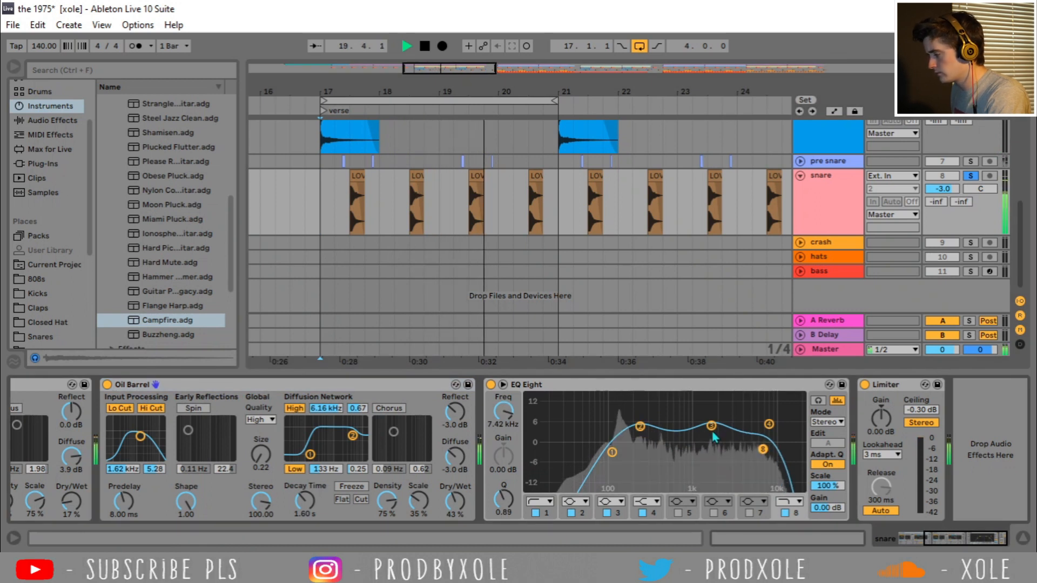
left_click_drag(455, 502, 455, 516)
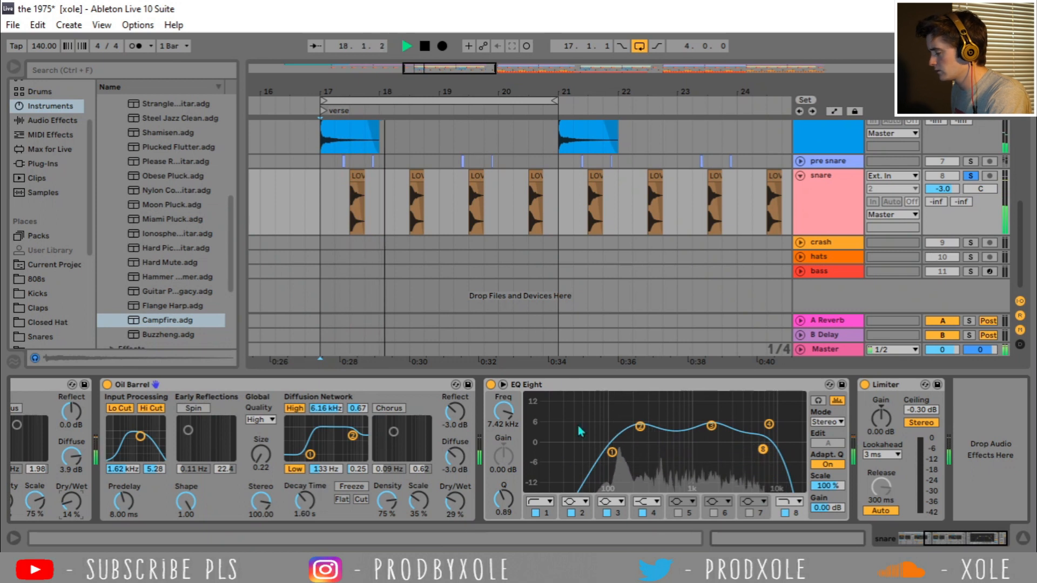
key("space")
Step: Unfold the pre snare track, solo it together with the snare, and display its Track Panning automation
left_click(801, 161)
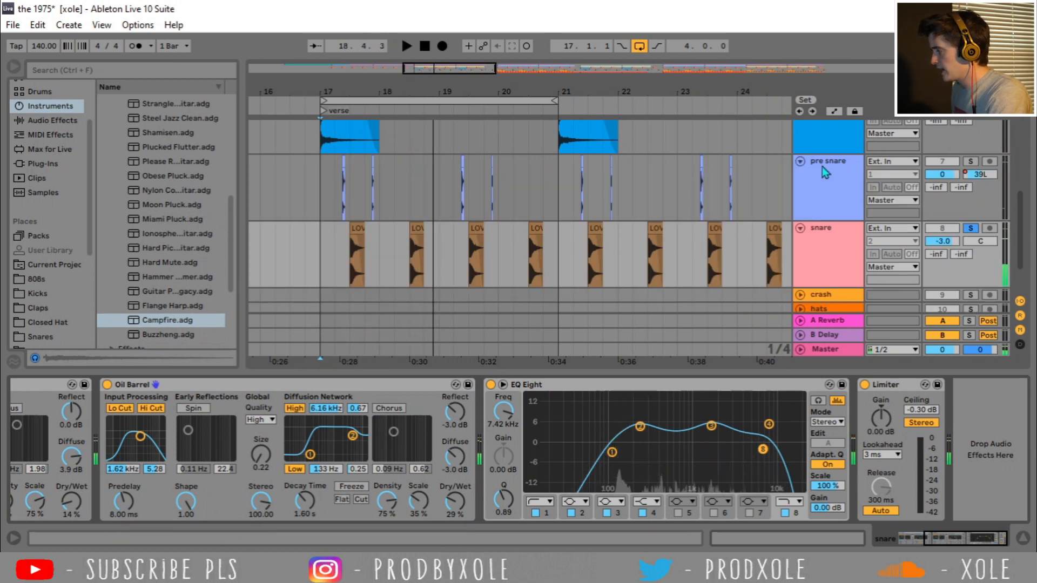
left_click(971, 161, "ctrl")
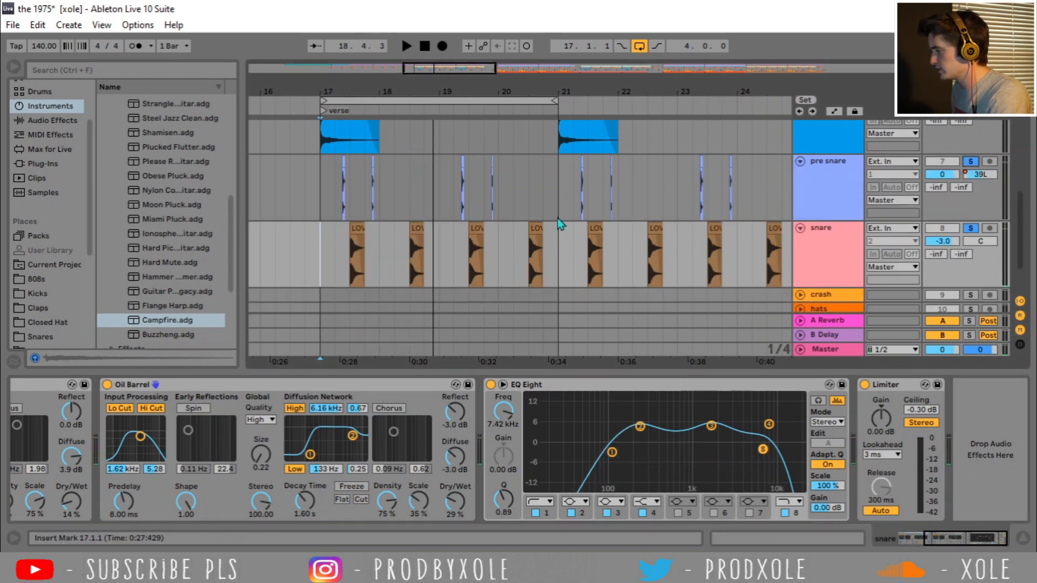
left_click(834, 111)
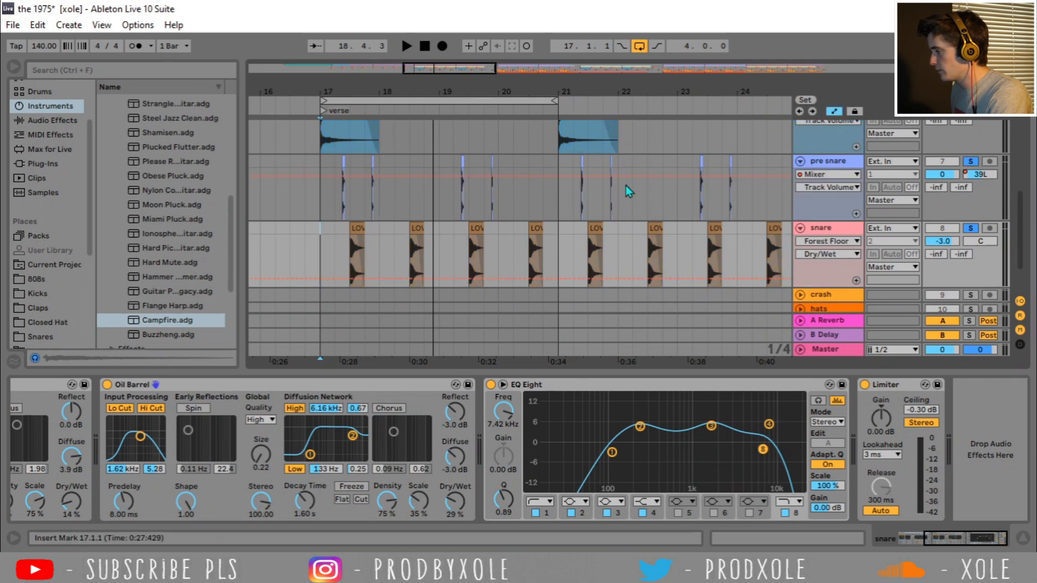
left_click(830, 187)
left_click(888, 212)
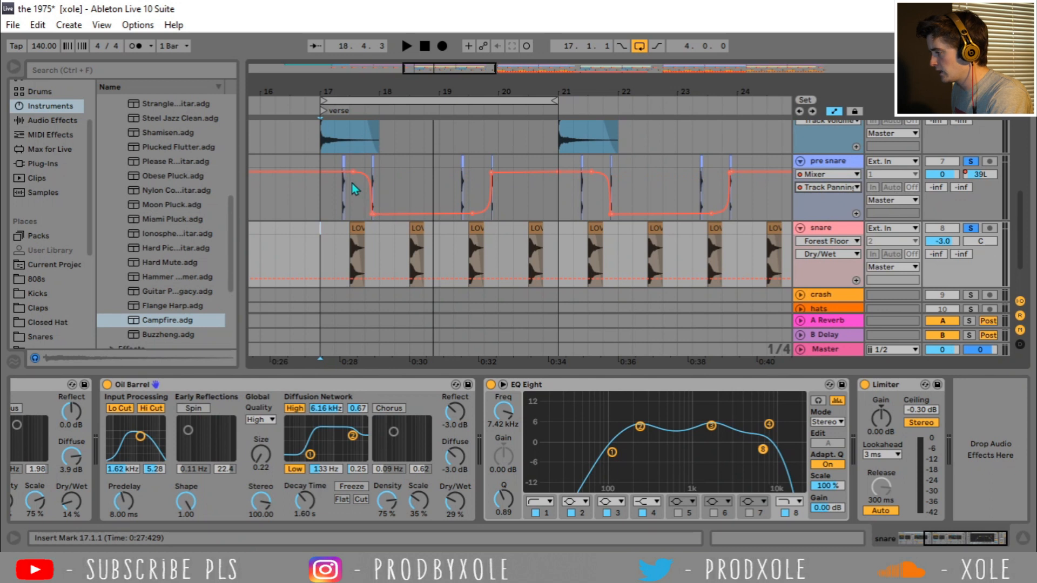
Step: Select the first half of bar 17 on the pre snare track, then hide the automation and place the insert marker at bar 17
left_click_drag(320, 196, 356, 185)
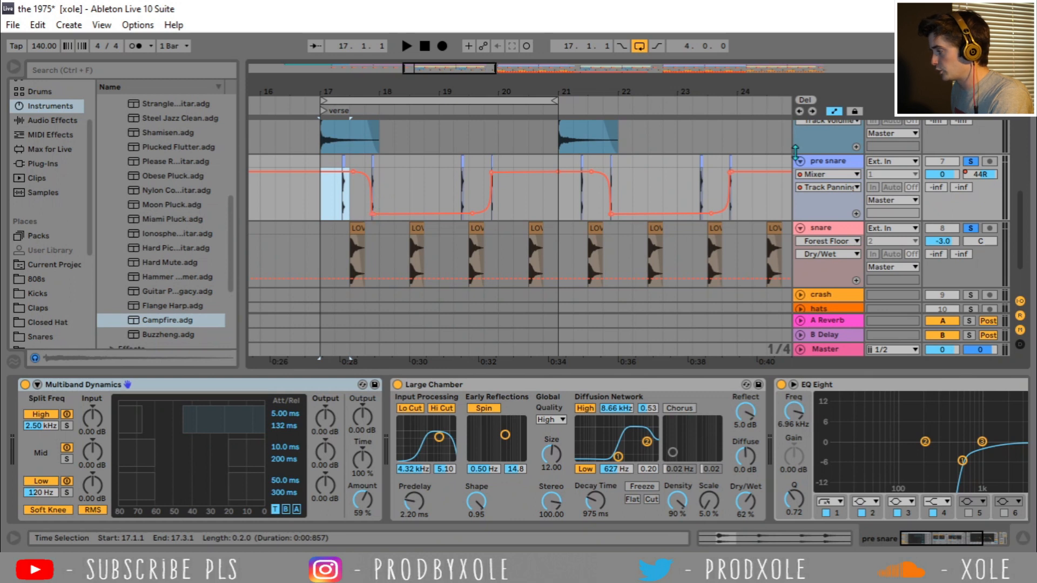
key("a")
left_click(319, 188)
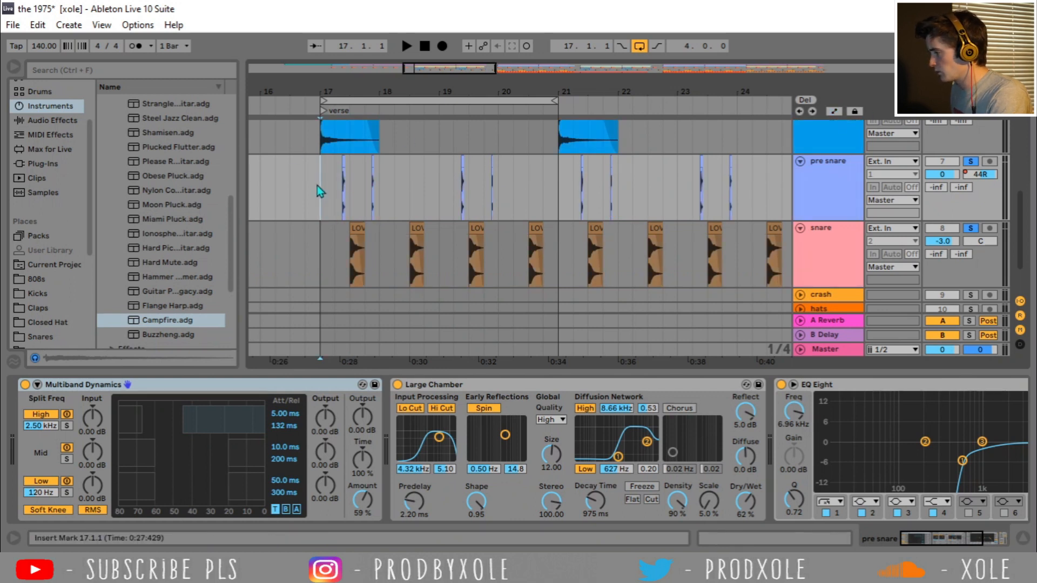
Step: Clear the solos, play the full arrangement from bar 15, and turn off the loop
left_click(972, 165)
scroll(670, 219, "down", 2)
left_click_drag(506, 91, 509, 58)
scroll(520, 184, "up", 4)
scroll(521, 183, "up", 3)
left_click(442, 244)
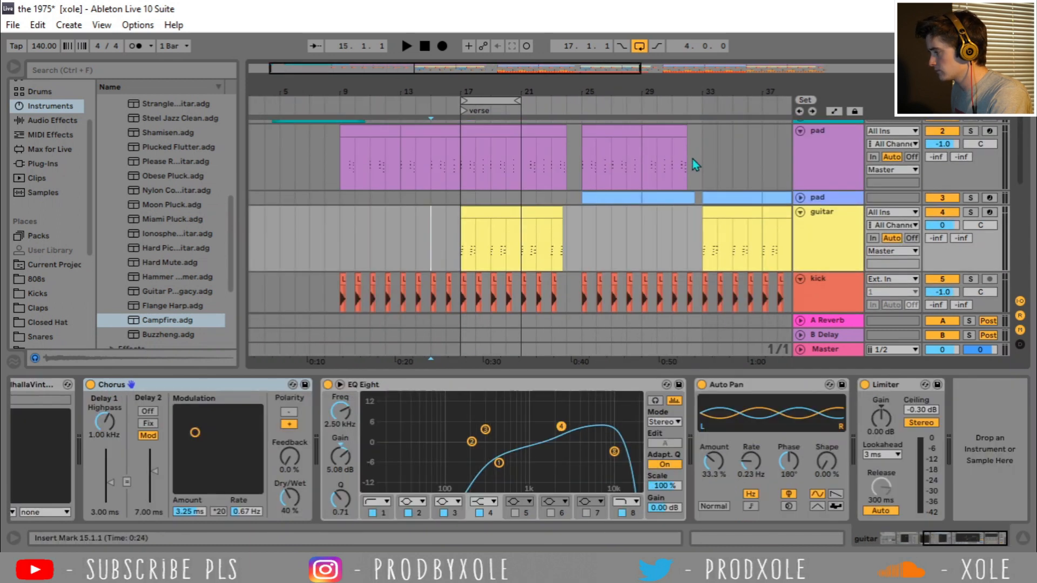
key("space")
left_click(639, 46)
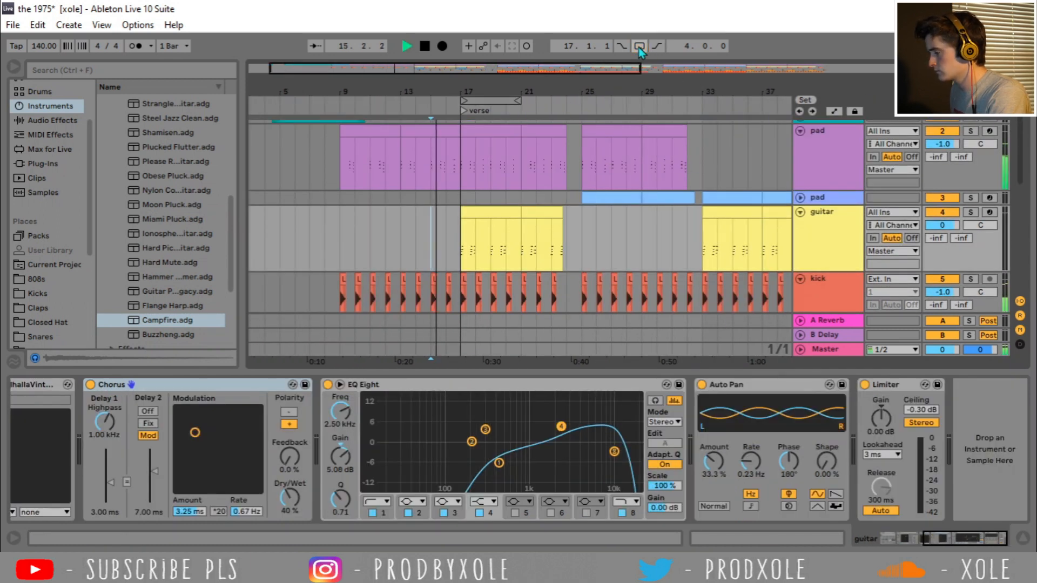
Step: Hide the device view and fold the v crash, pre snare and snare tracks
scroll(652, 176, "down", 3)
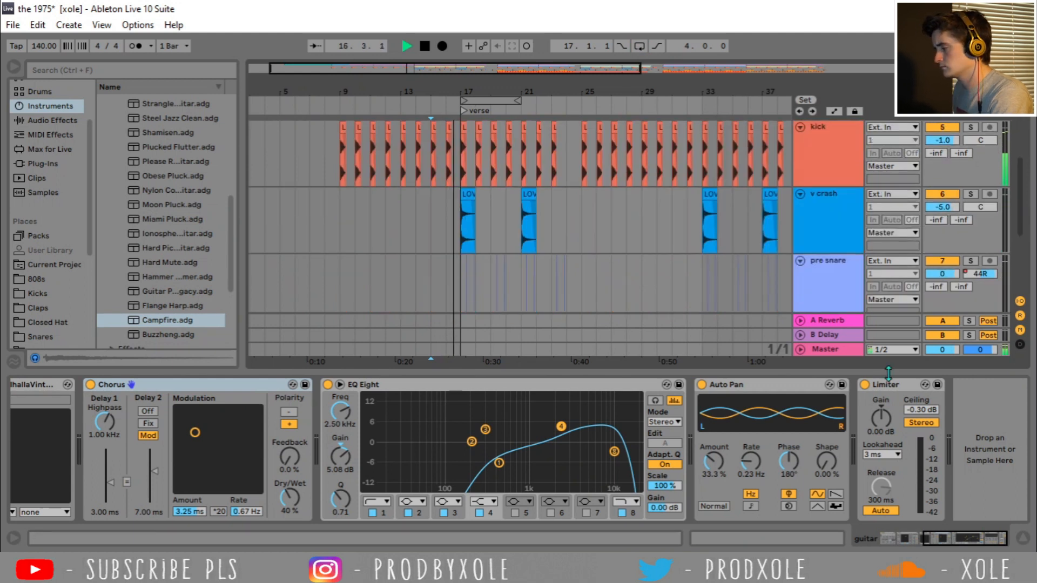
key("ctrl+alt+l")
scroll(594, 223, "up", 5)
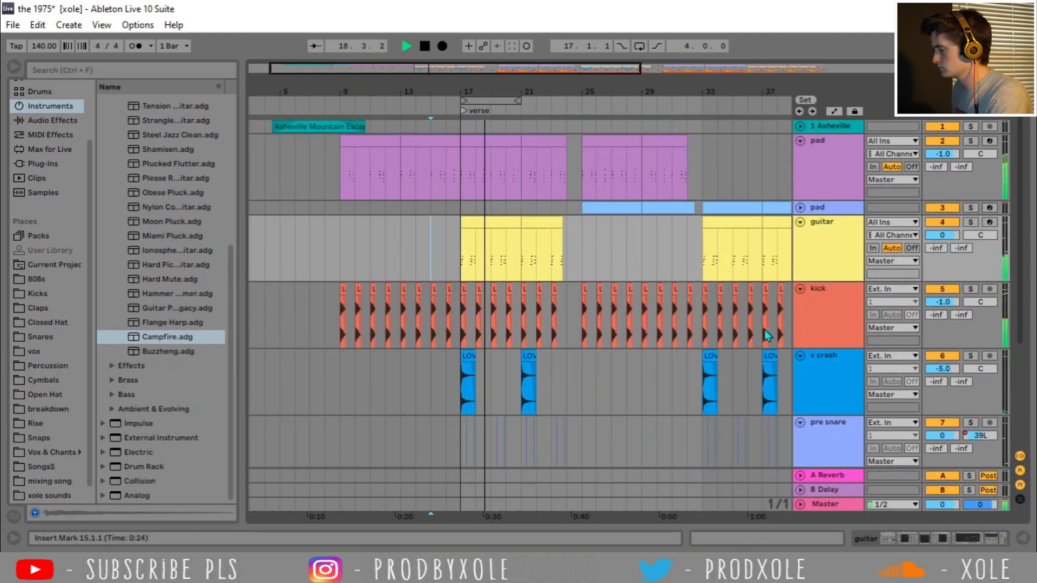
left_click(800, 355)
left_click(800, 370)
left_click(800, 385)
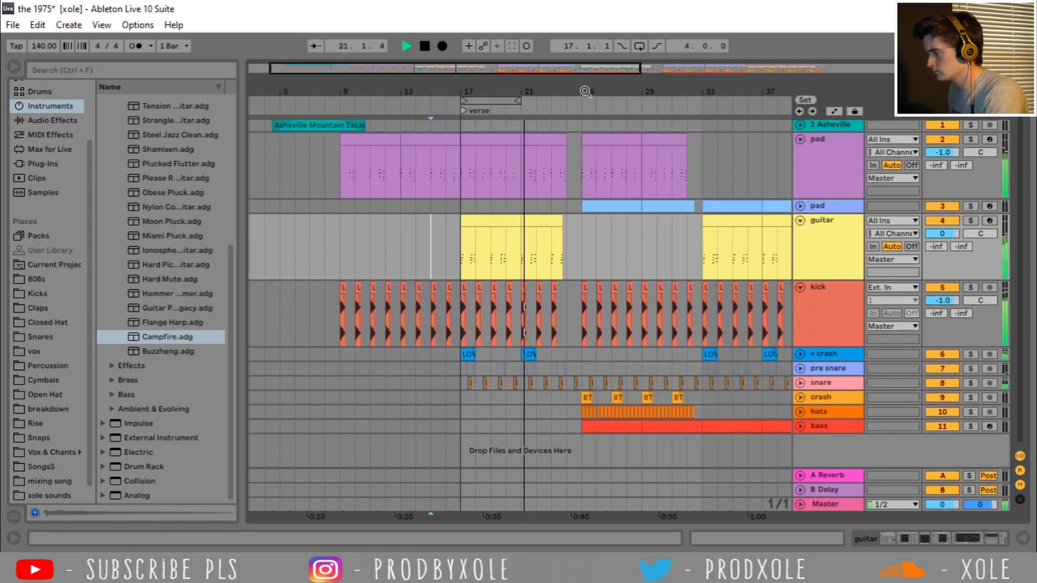
Step: Stop playback and add a locator named "chorus" at bar 25
left_click_drag(590, 85, 560, 92)
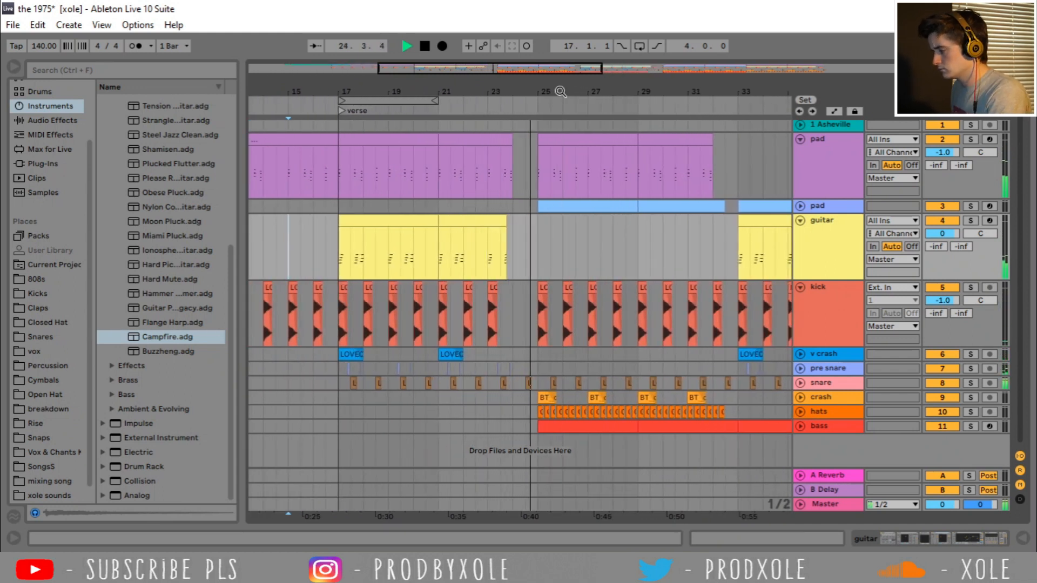
left_click(538, 248)
key("space")
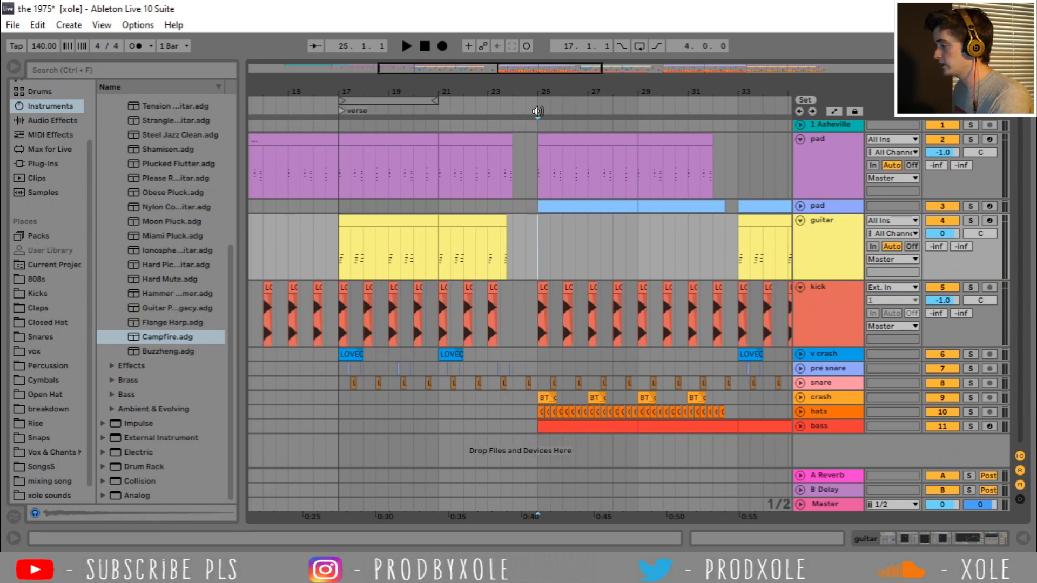
right_click(538, 110)
left_click(557, 148)
type("ch")
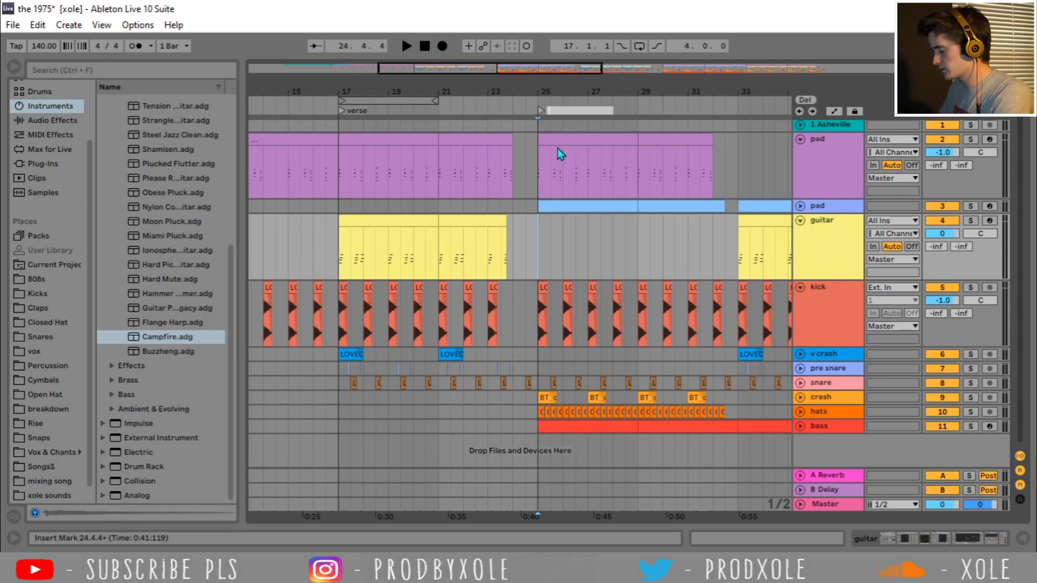
type("orus")
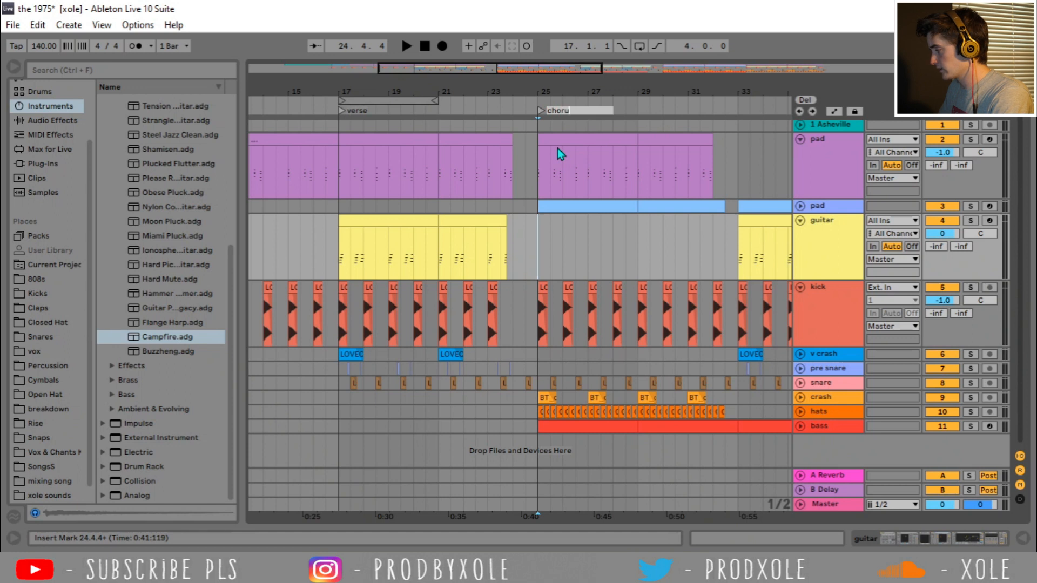
key("Return")
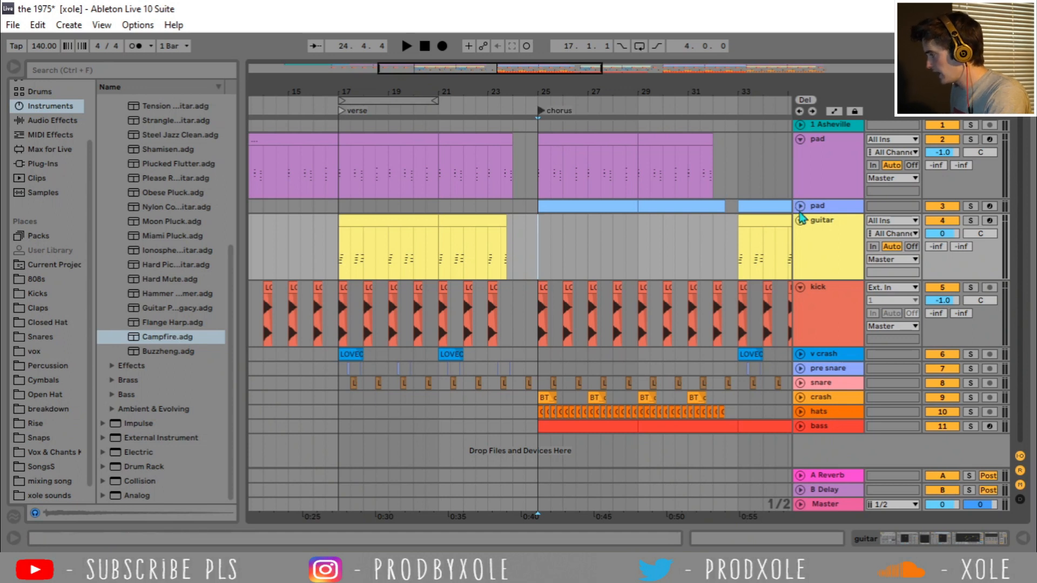
Step: Unfold the second pad track, fold the guitar track, and select the guitar's empty stretch from bar 25 to 32
left_click(800, 206)
left_click(800, 273)
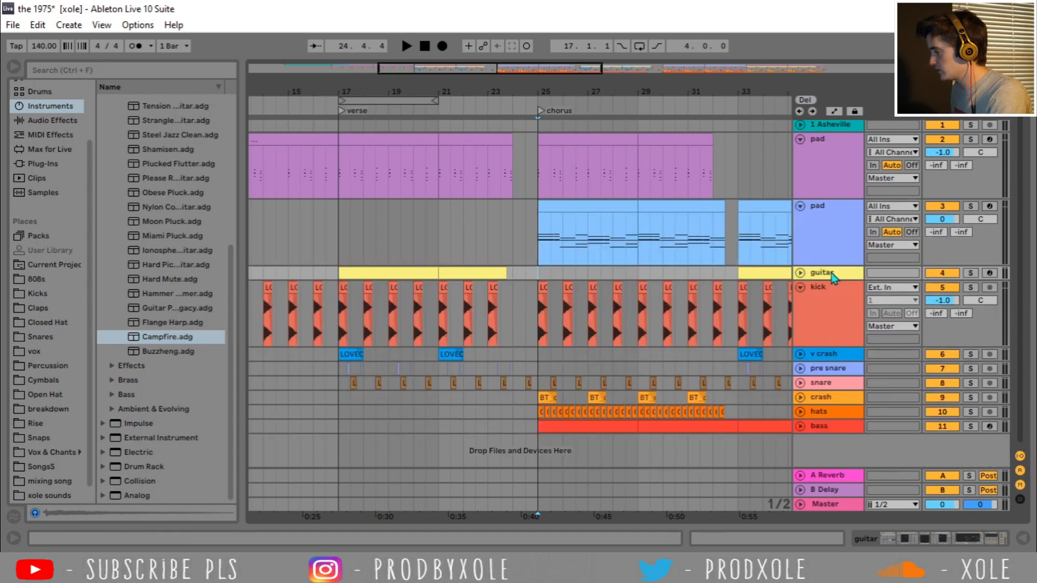
left_click_drag(537, 271, 715, 285)
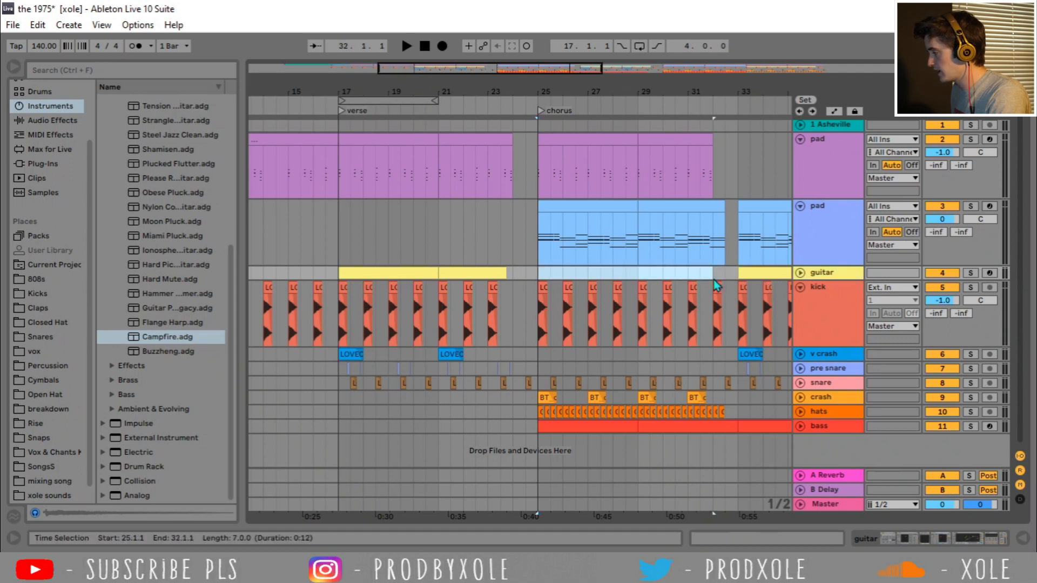
Step: Solo the first pad track and play its chorus clip from bar 25
left_click(848, 170)
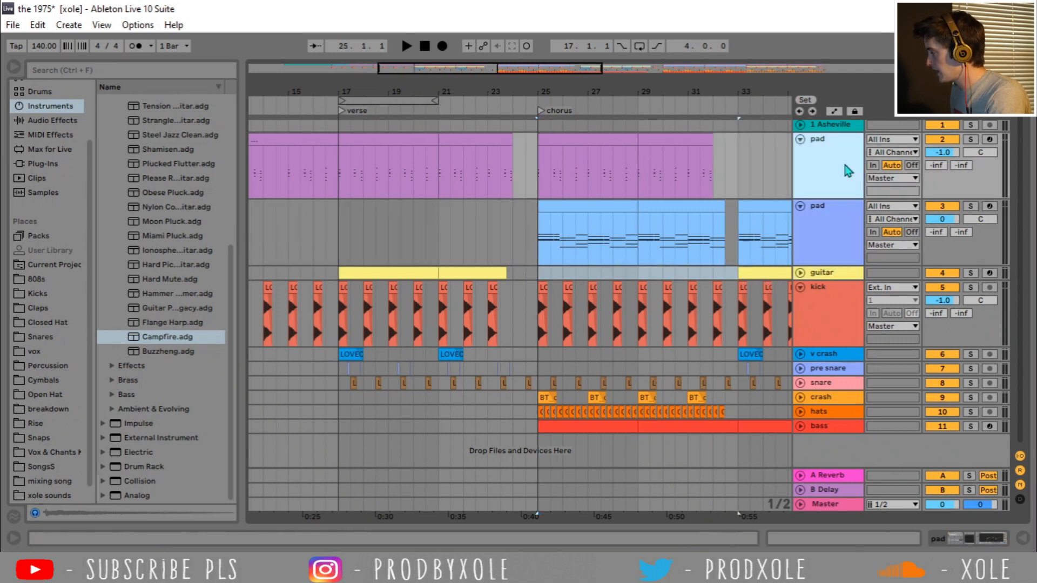
left_click(976, 139)
left_click(578, 134)
key("space")
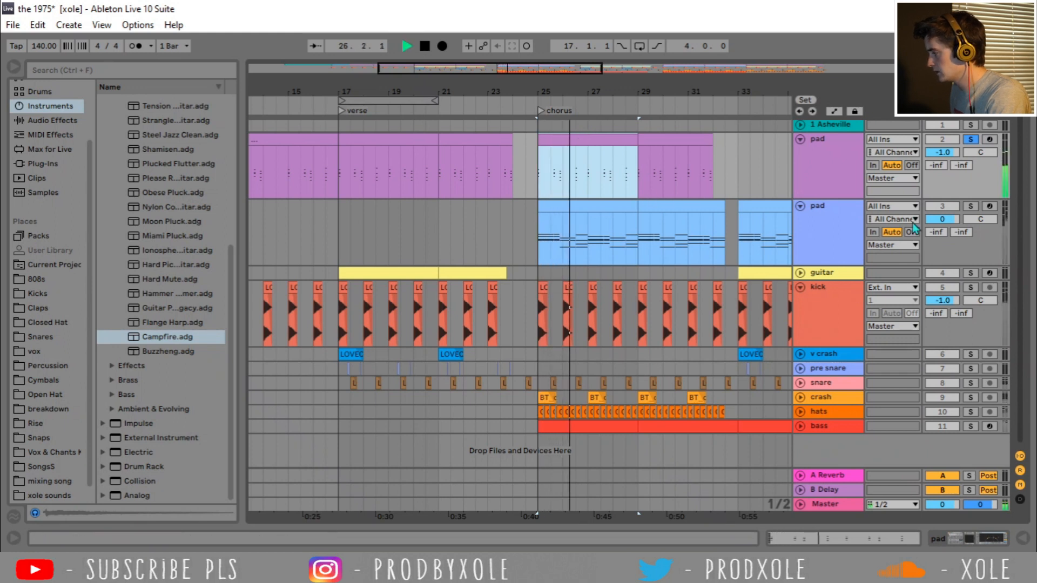
key("space")
Step: Show the device chain of the second pad track and rename that track to "piano"
double_click(801, 226)
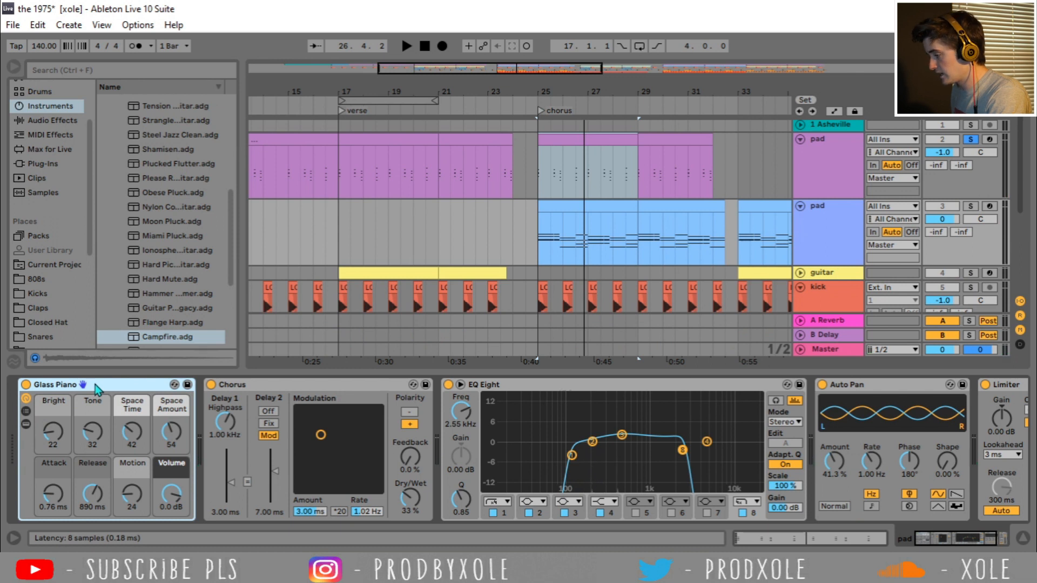
left_click(839, 227)
key("ctrl+r")
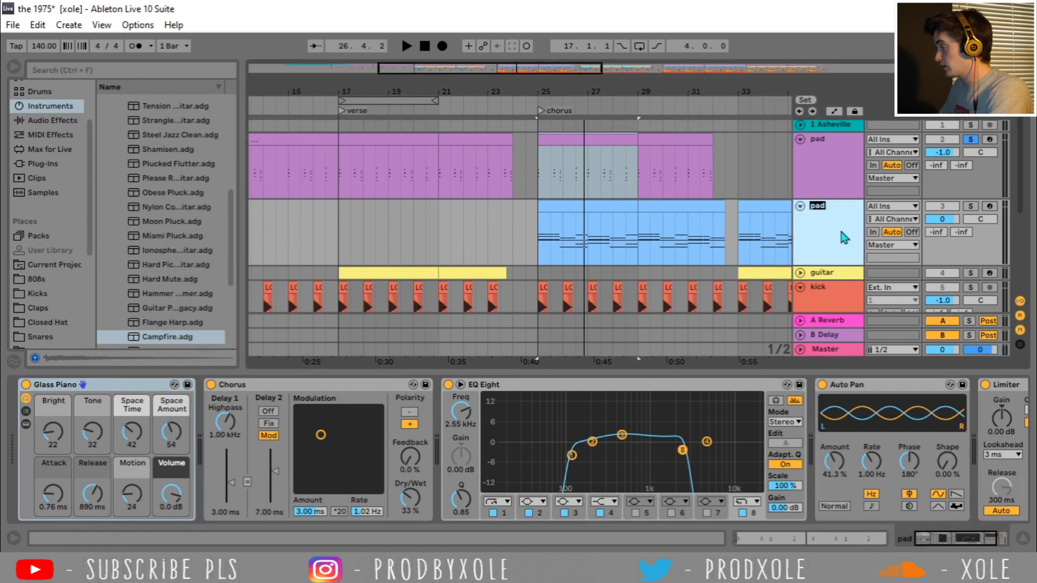
type("piano")
key("Return")
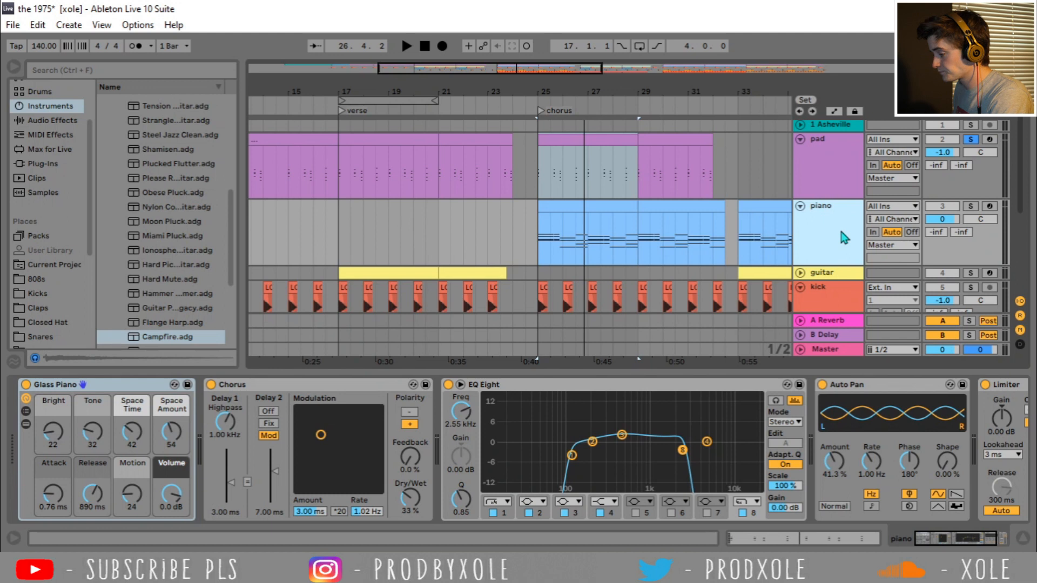
Step: Bypass the Chorus, EQ Eight and Auto Pan devices on the piano track
left_click(212, 385)
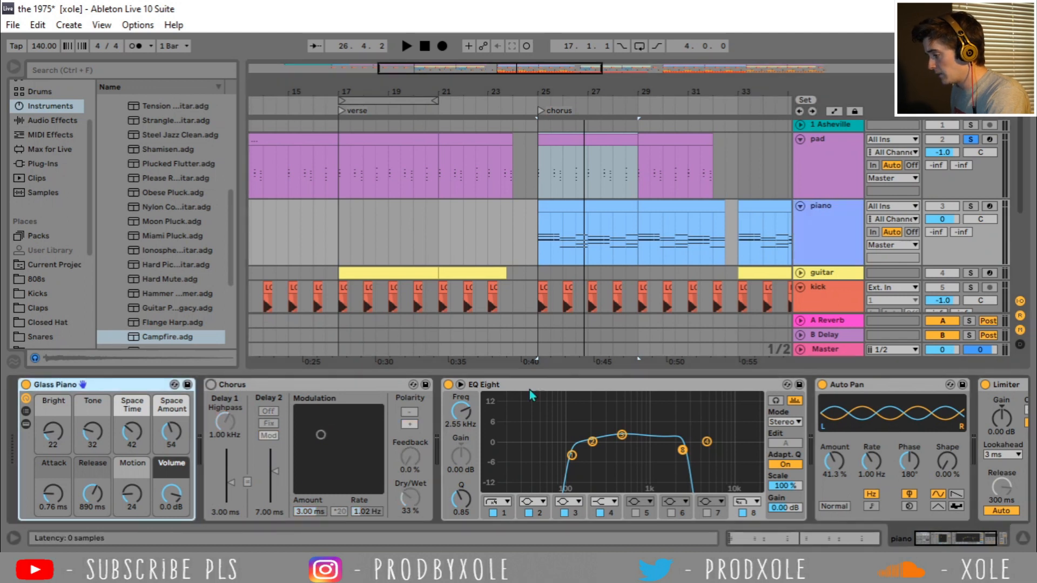
left_click(449, 386)
left_click(823, 384)
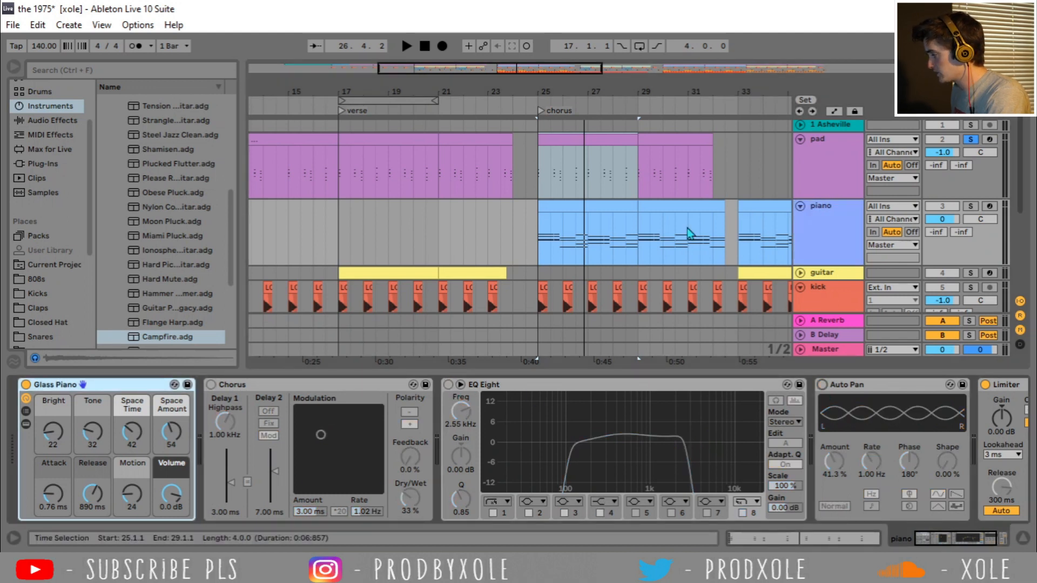
Step: Solo the piano along with the pad, loop its first chorus clip from bar 25 to 29, and start playback
left_click(601, 204)
left_click(970, 206)
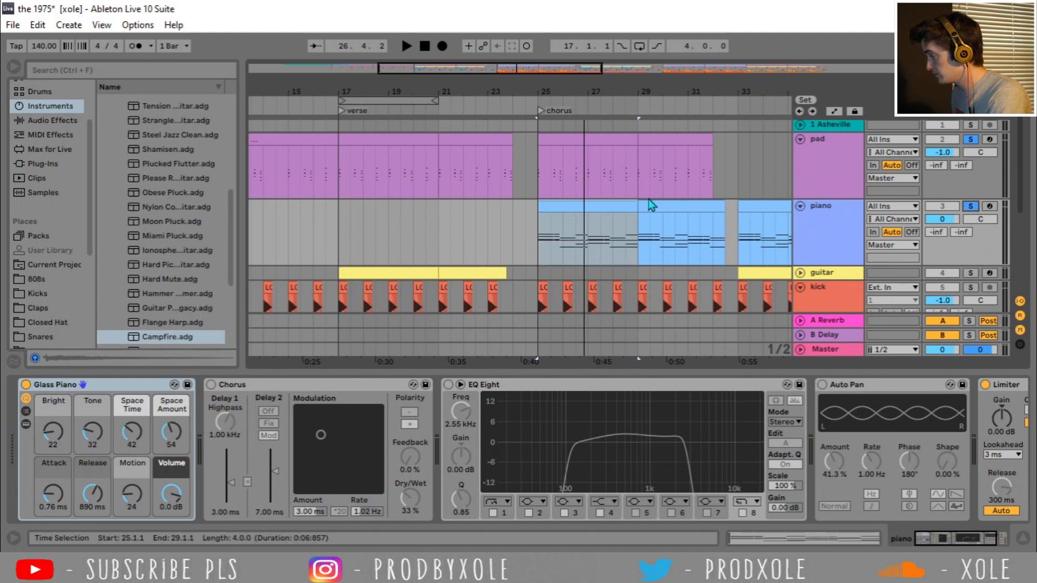
left_click(617, 204)
key("ctrl+l")
key("space")
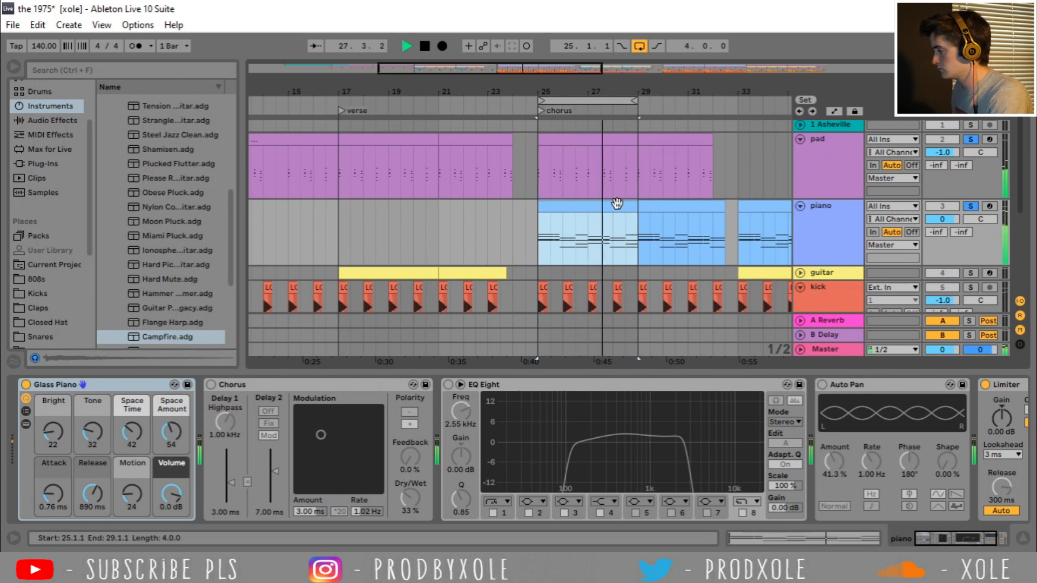
Step: Examine the MIDI notes of the piano's chorus clip and return to the piano track's device chain
double_click(617, 204)
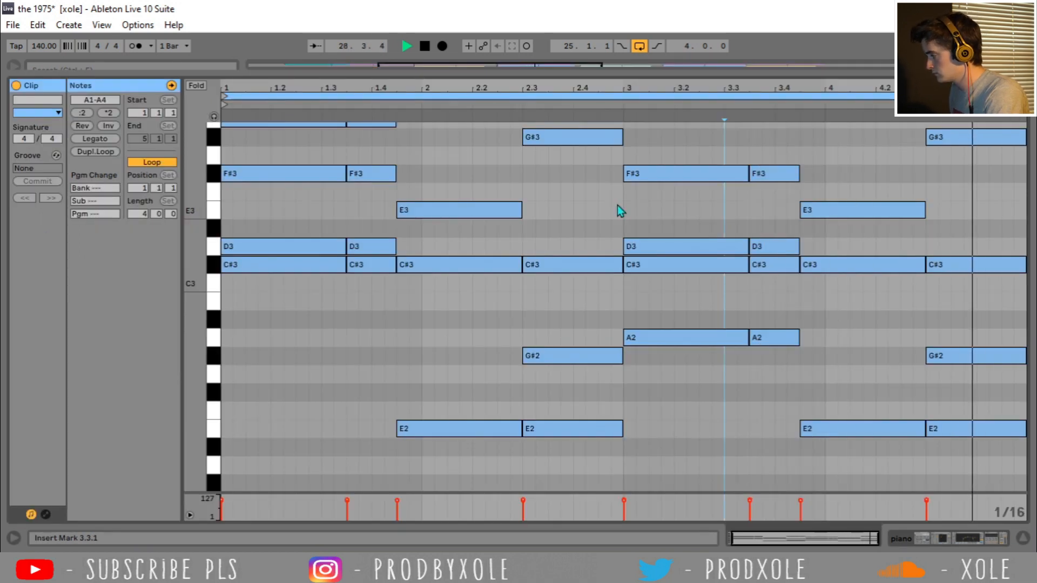
left_click(1022, 538)
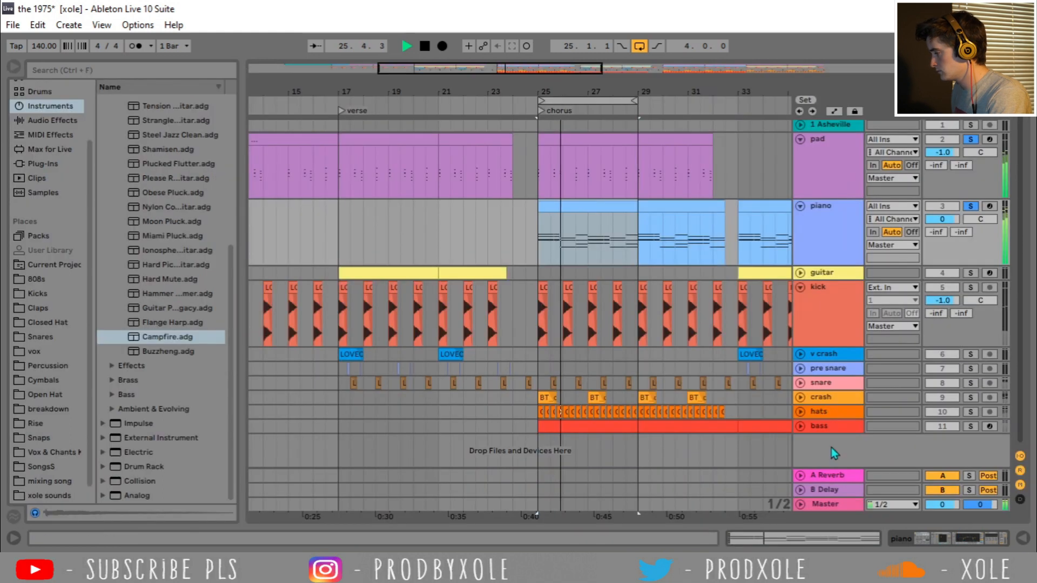
double_click(826, 228)
Step: Turn the piano's Chorus, EQ Eight and Auto Pan devices back on
left_click(211, 385)
left_click(447, 385)
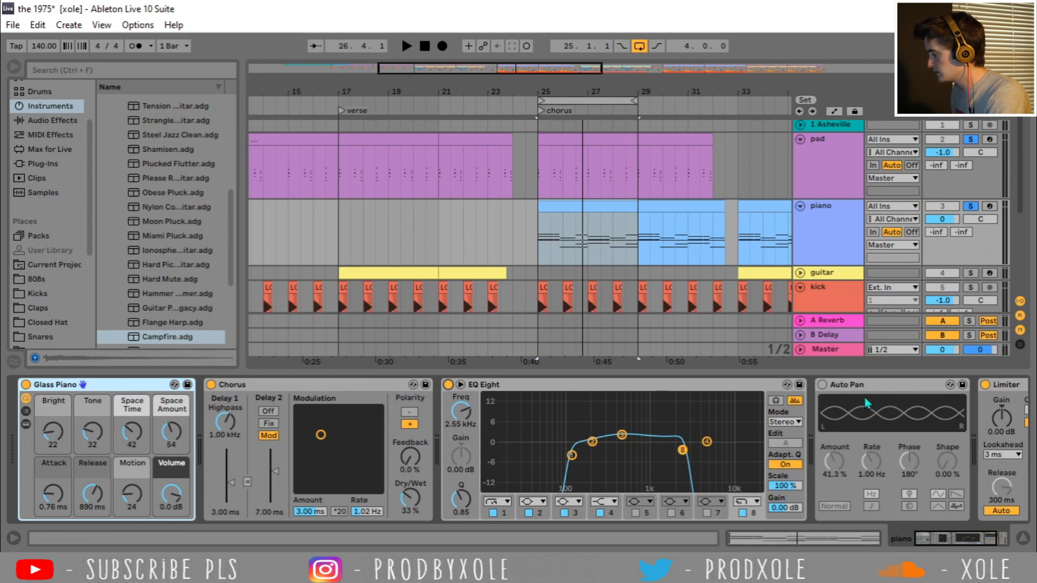
left_click(821, 384)
Step: Play the piano from bar 25 with its effects and raise EQ Eight's high-cut band to 3.91 kHz with a Q of 0.63
left_click(536, 239)
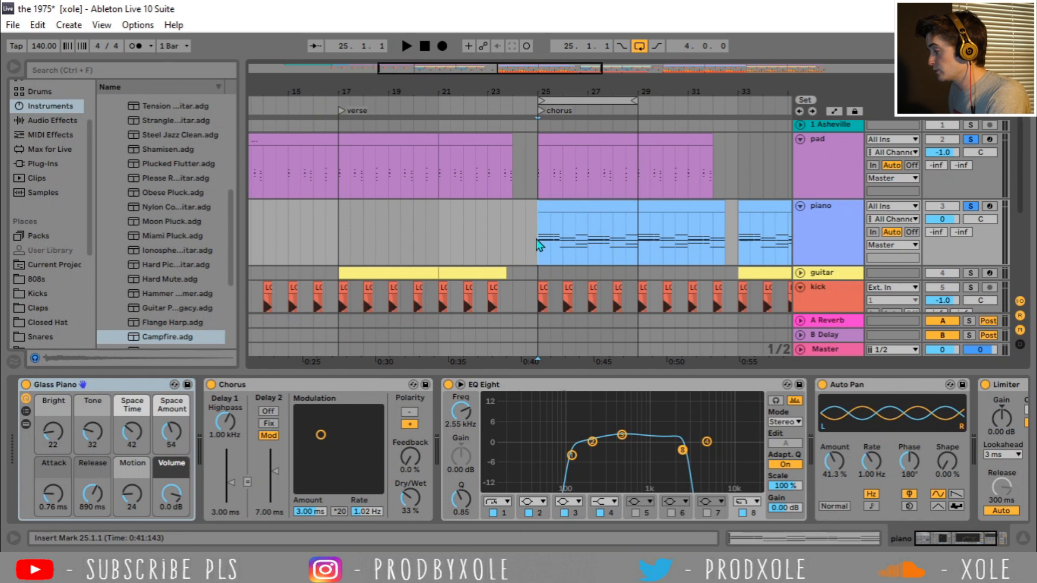
key("space")
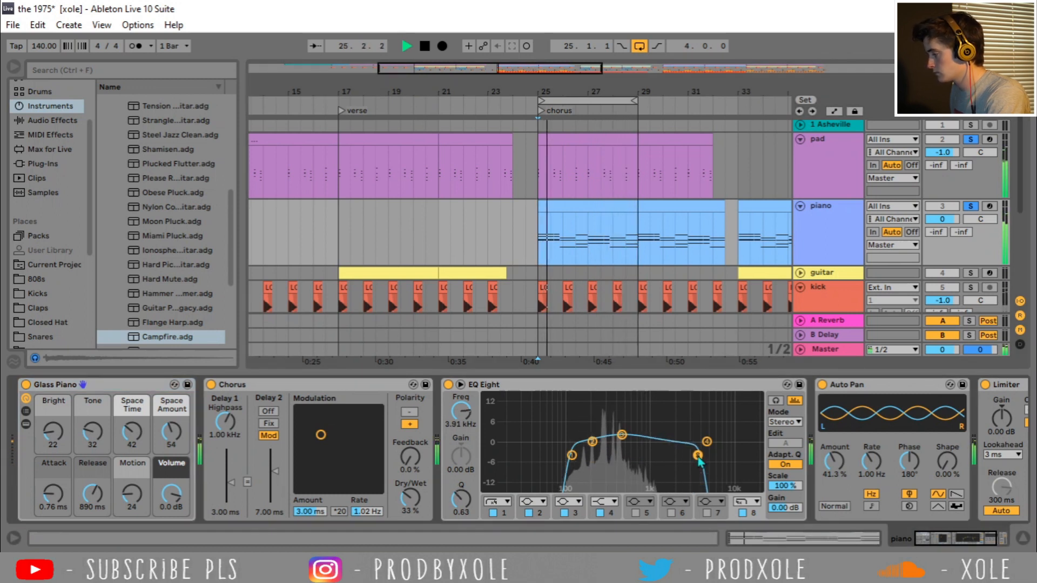
key("space")
Step: Solo the kick and snare tracks and play the chorus drums from bar 25
left_click(822, 240)
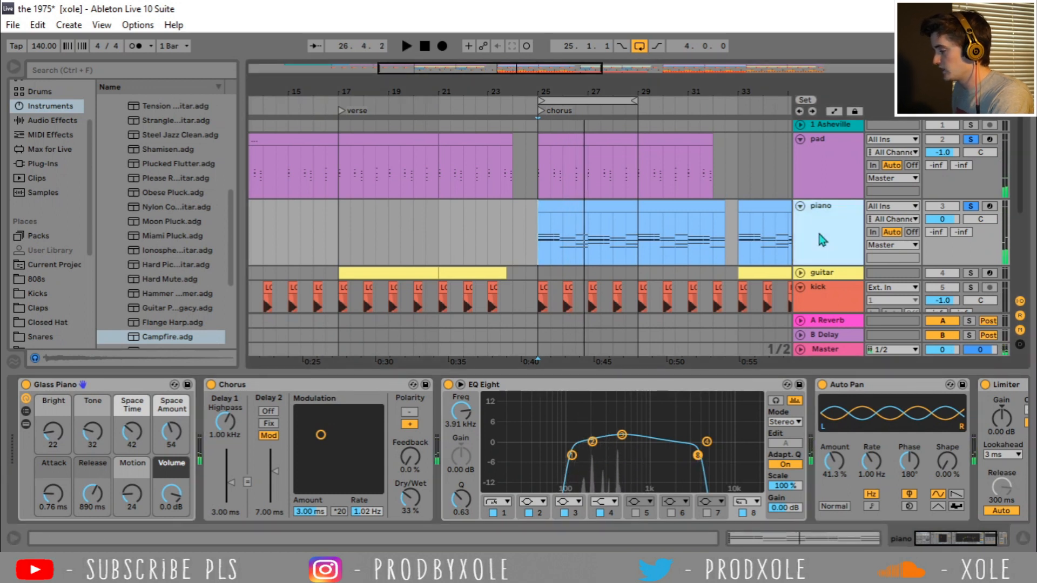
scroll(527, 246, "down", 5)
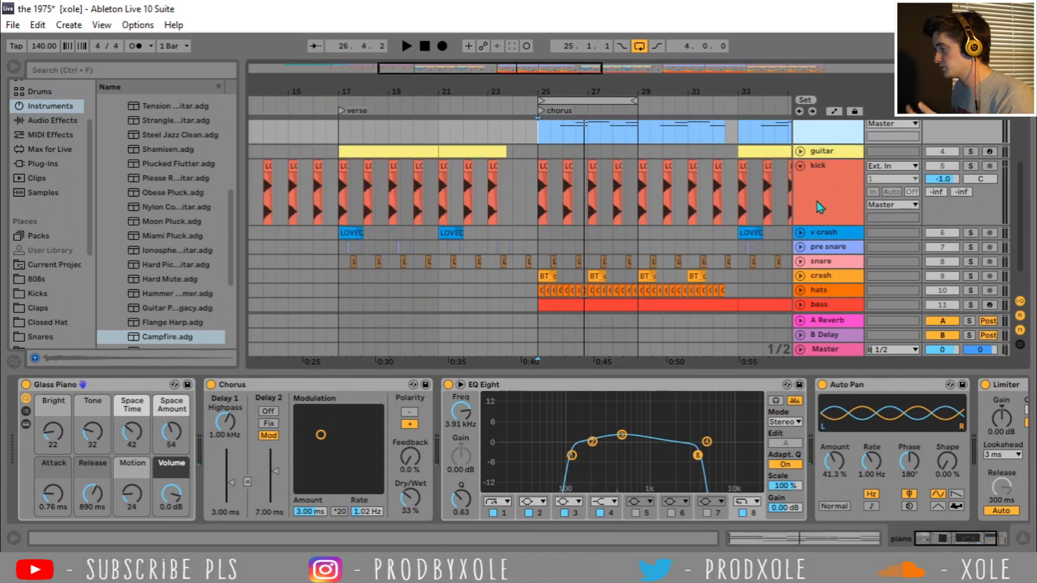
left_click(972, 166)
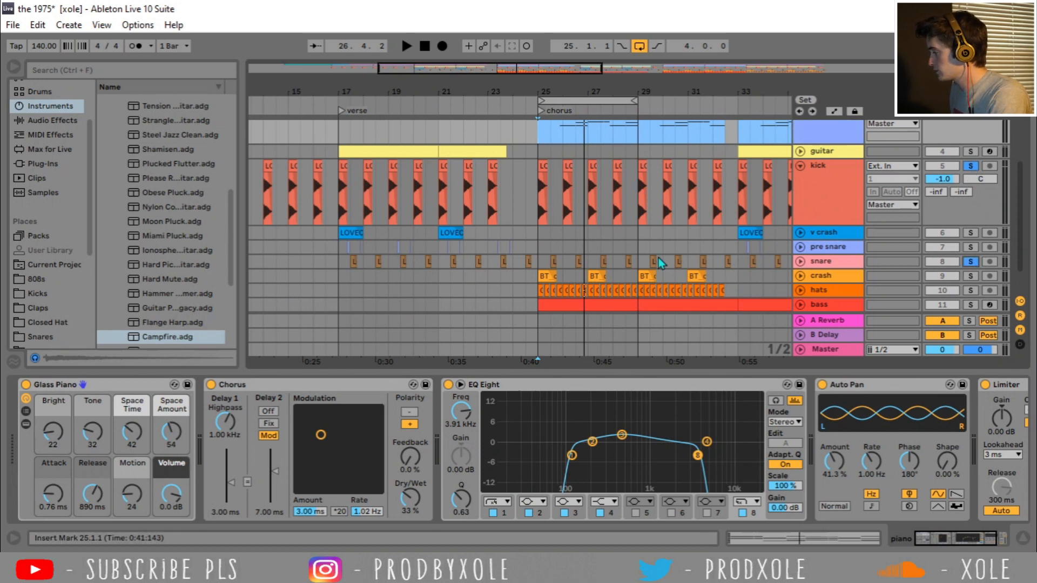
left_click(541, 247)
left_click(343, 248)
left_click(527, 252)
key("space")
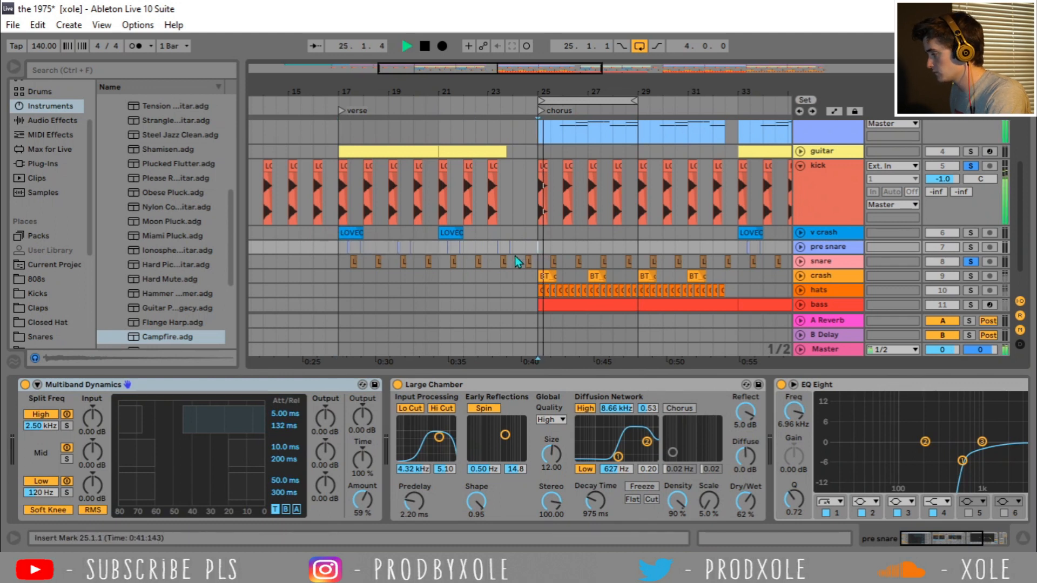
left_click_drag(568, 92, 450, 145)
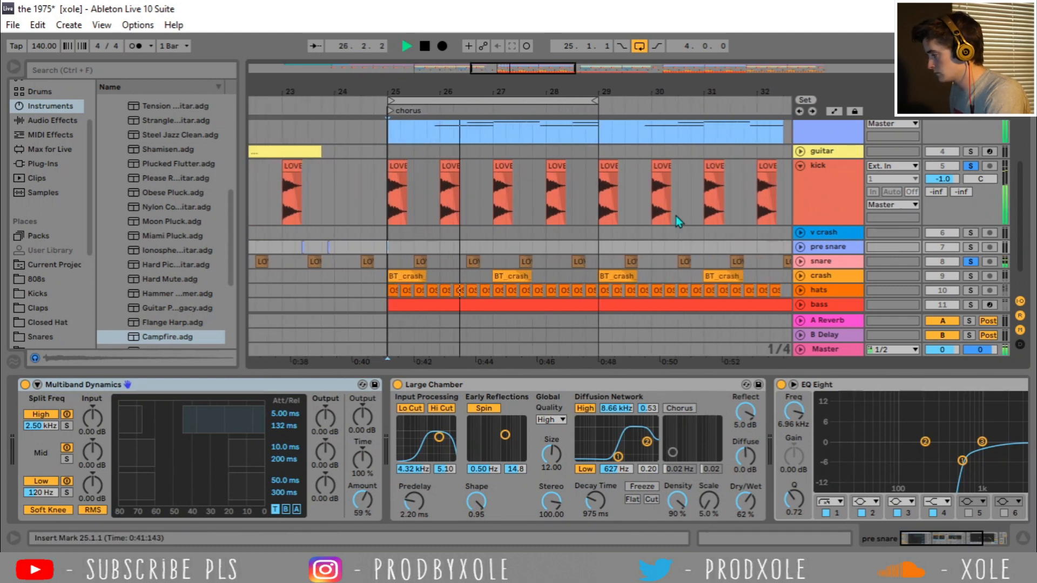
key("space")
Step: Unfold and solo the crash track, and play it with the other soloed drums from bar 25
left_click(801, 277)
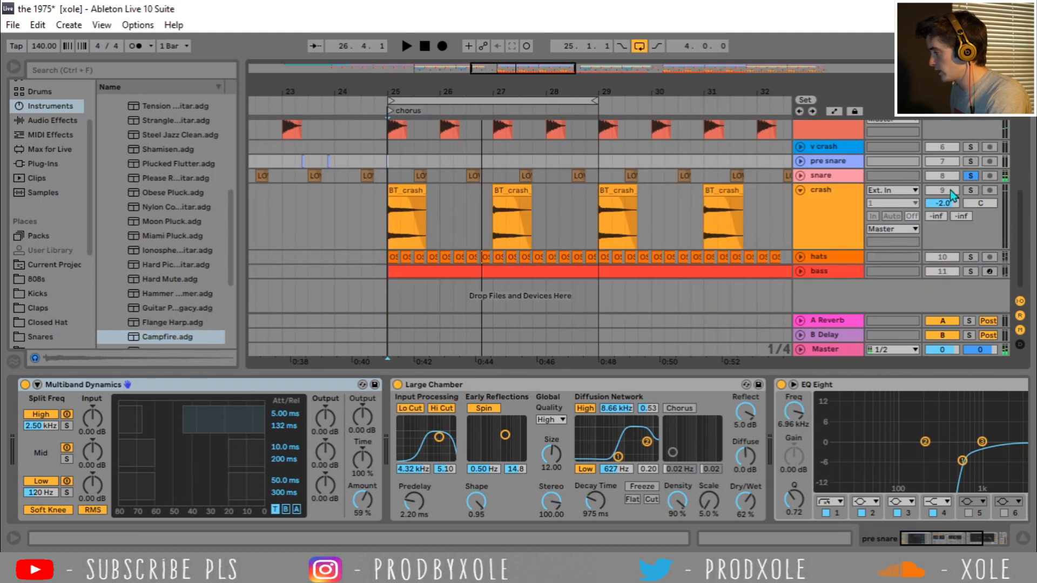
left_click(385, 214)
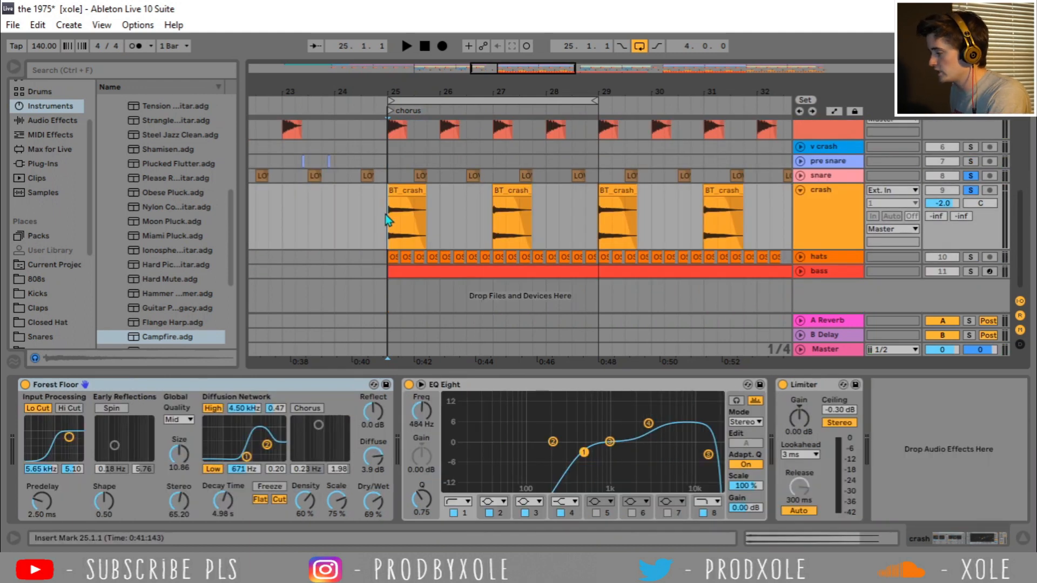
key("space")
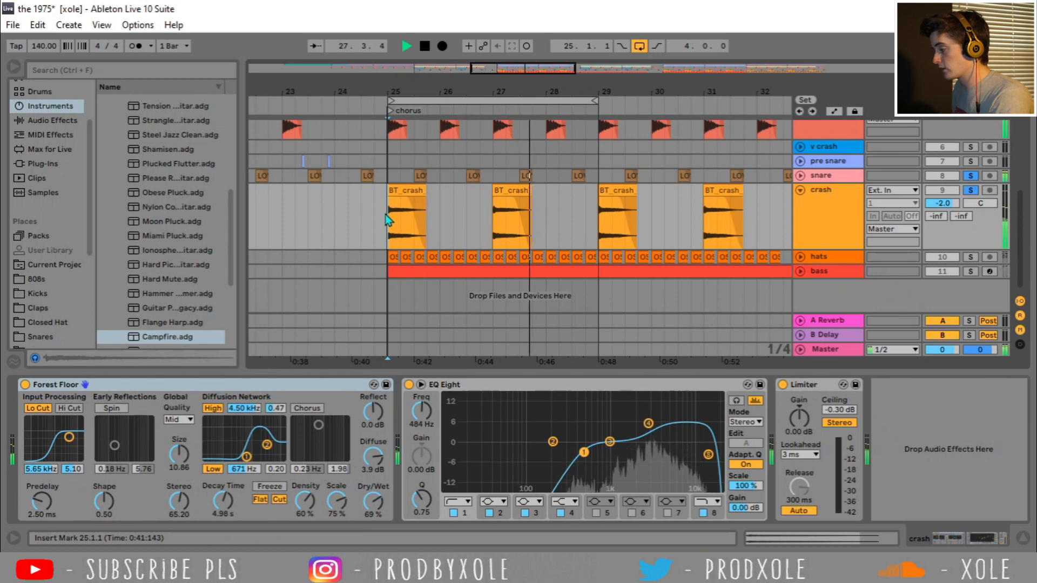
key("space")
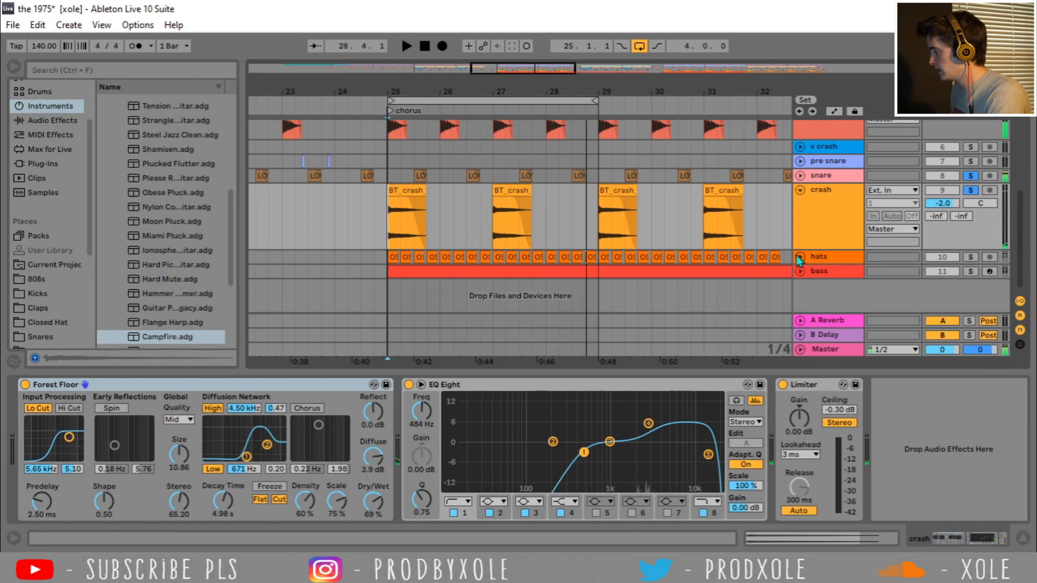
Step: Unfold the hats track, show its device chain and bypass the Forest Floor reverb
left_click(801, 258)
left_click(845, 276)
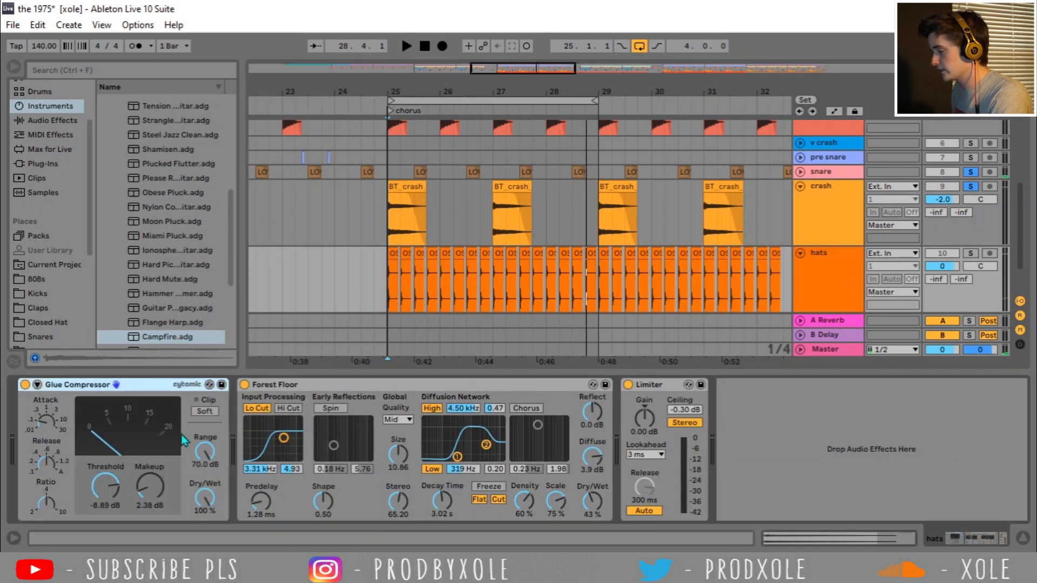
left_click(244, 385)
Step: Add the hats to the soloed drums and play them without reverb from bar 25
left_click(387, 280)
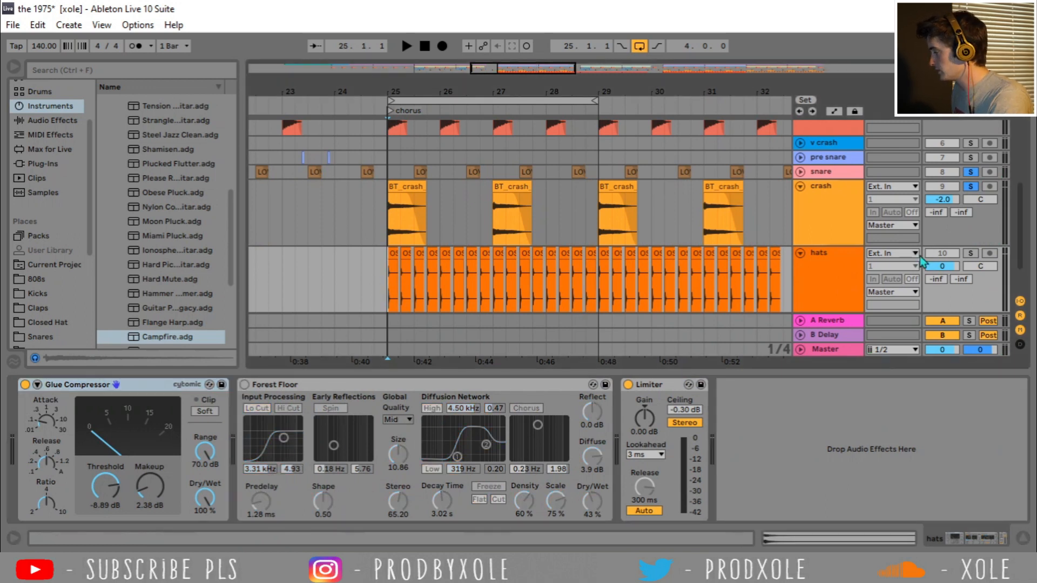
left_click(971, 253)
key("space")
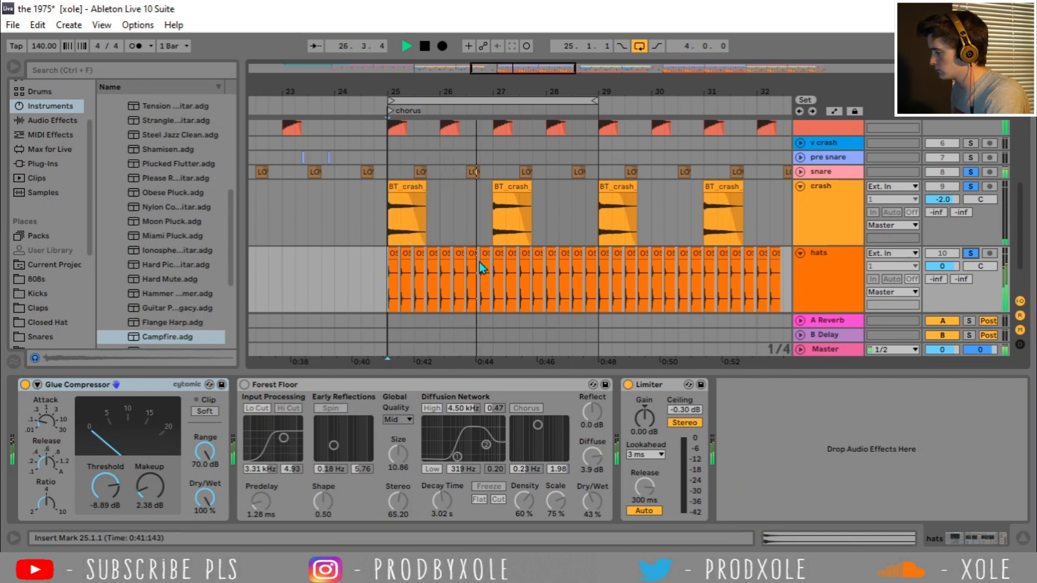
key("space")
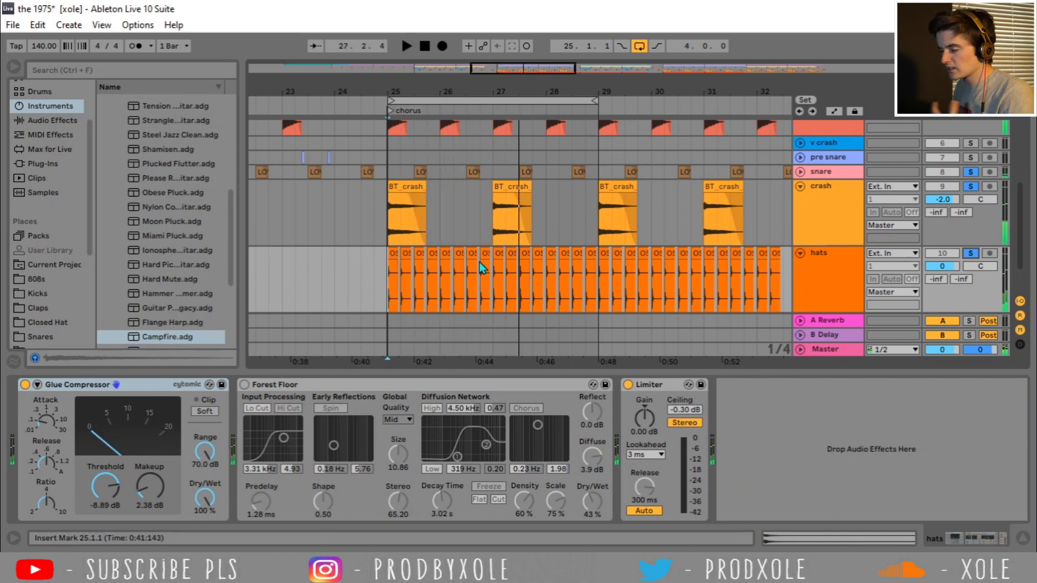
Step: Turn the hats' Forest Floor reverb back on and play the soloed drums from bar 24.3
left_click(854, 285)
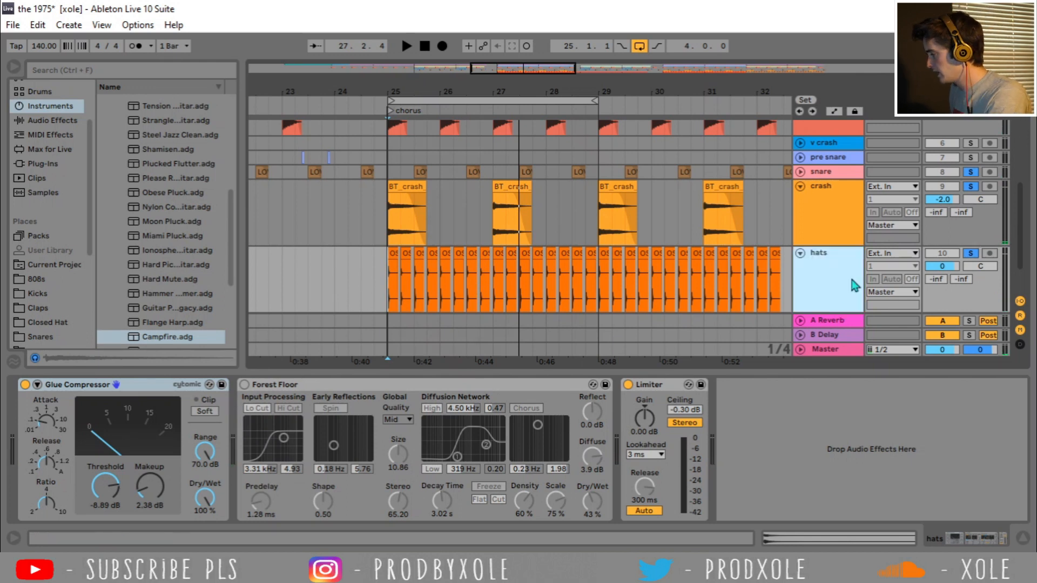
left_click(409, 288)
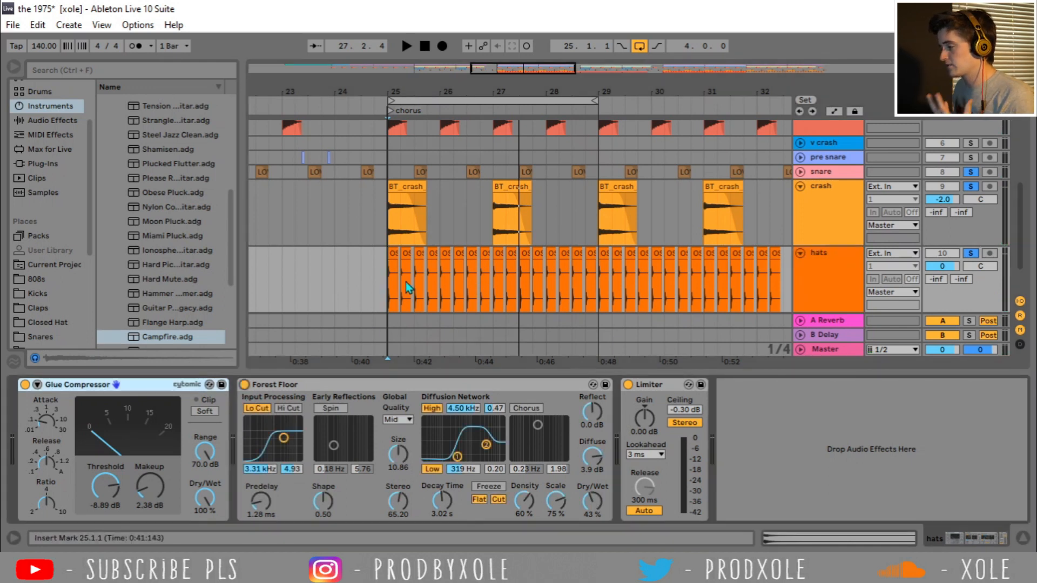
left_click(364, 264)
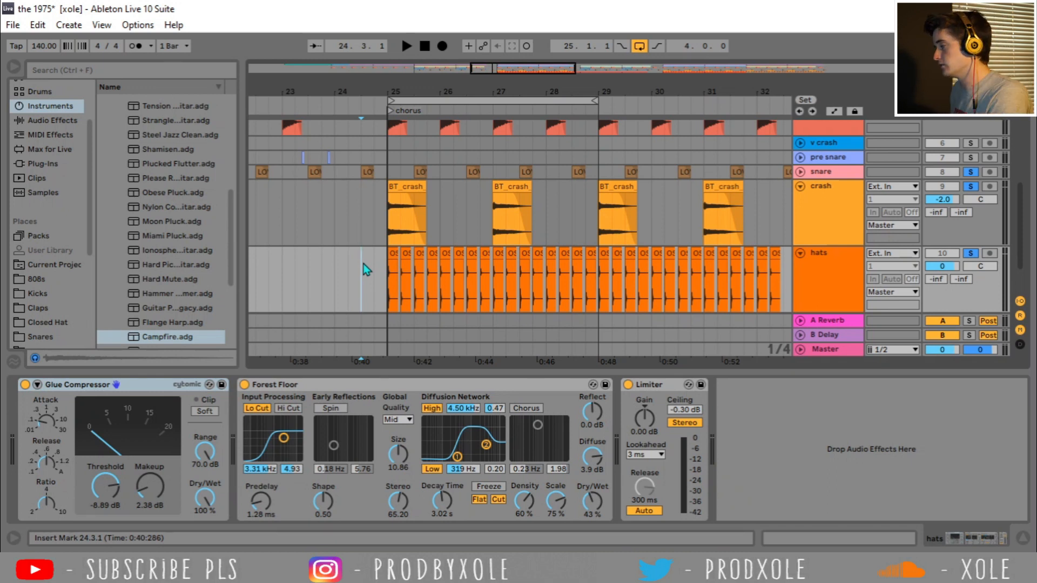
key("space")
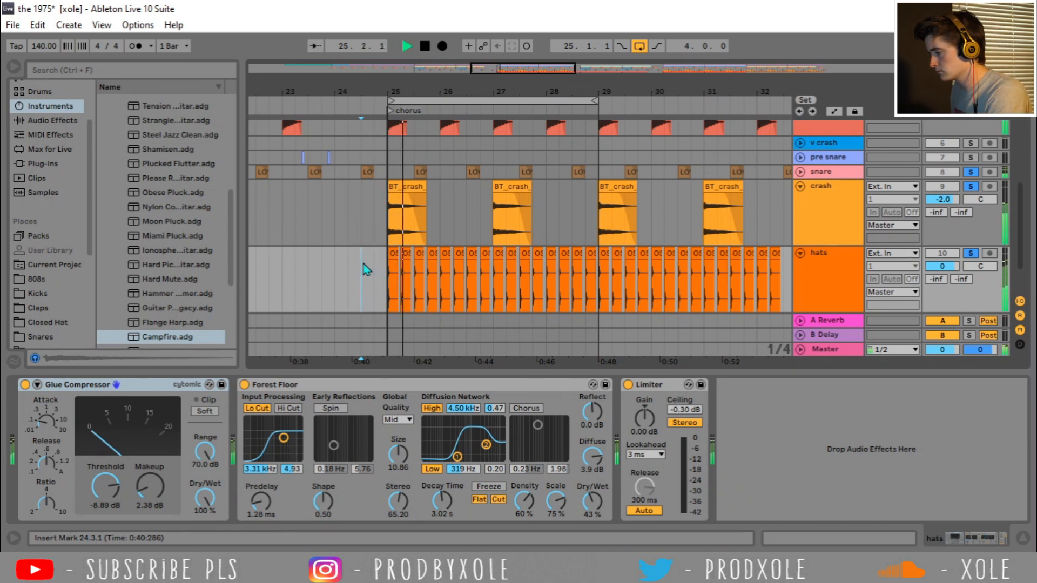
scroll(363, 265, "down", 3)
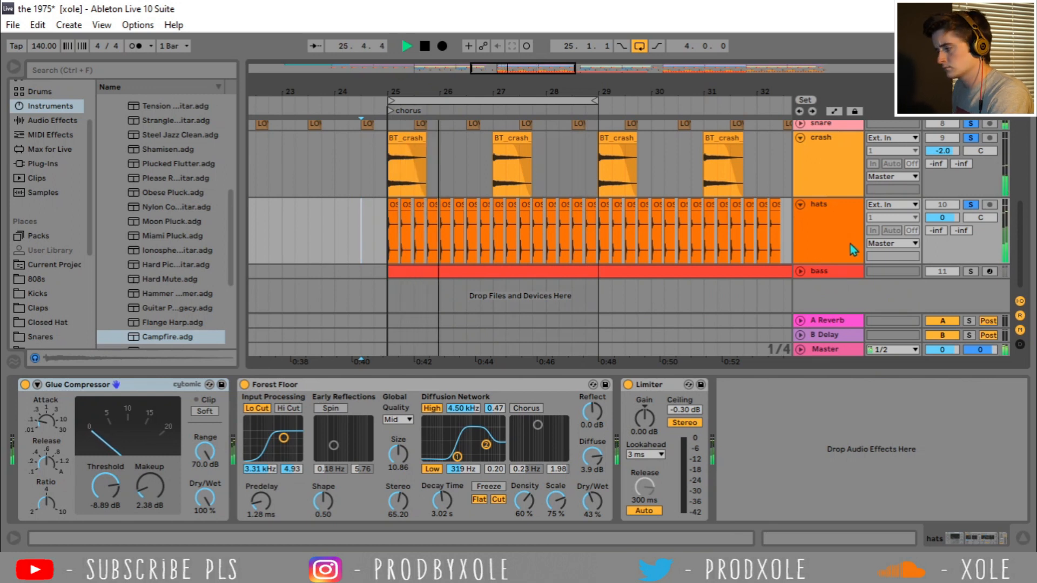
key("space")
Step: Clear the drum solos, unfold the bass track and show its device chain
left_click(973, 205)
left_click(800, 271)
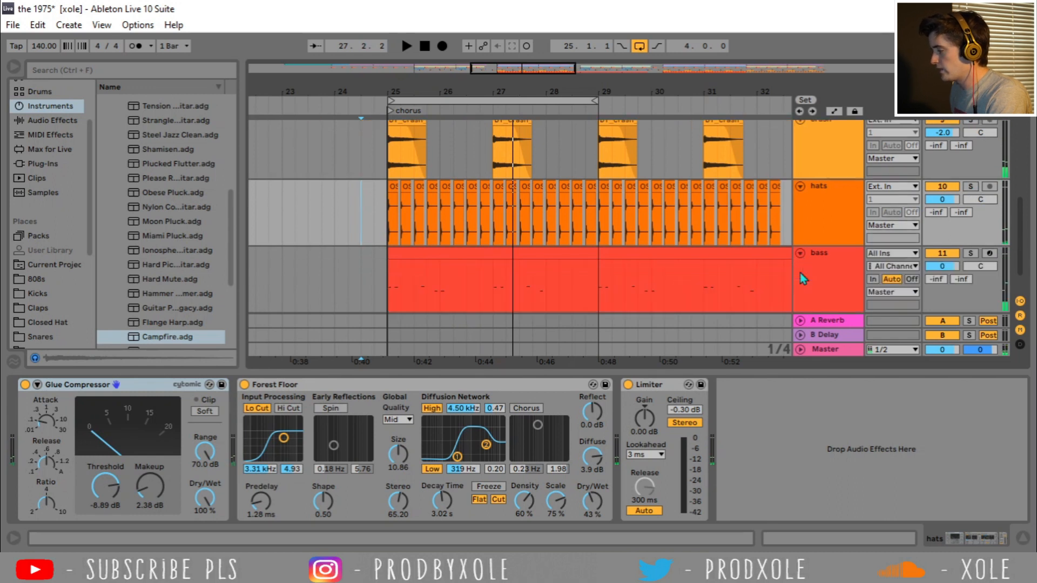
scroll(805, 270, "down", 2)
left_click(816, 264)
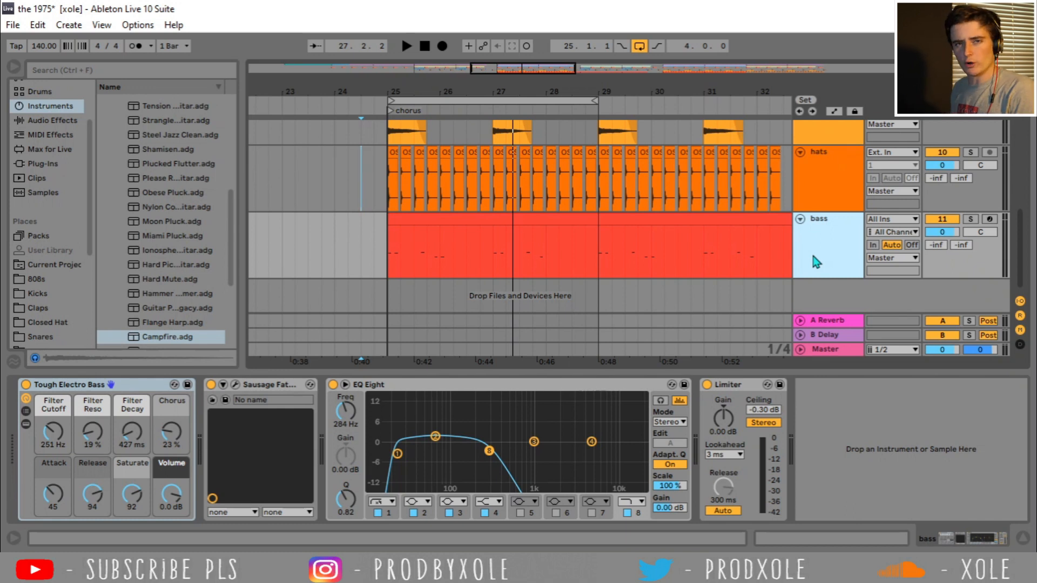
Step: Solo the bass, bypass its Sausage Fattener and EQ Eight, and play its chorus clip from bar 25
left_click(970, 219)
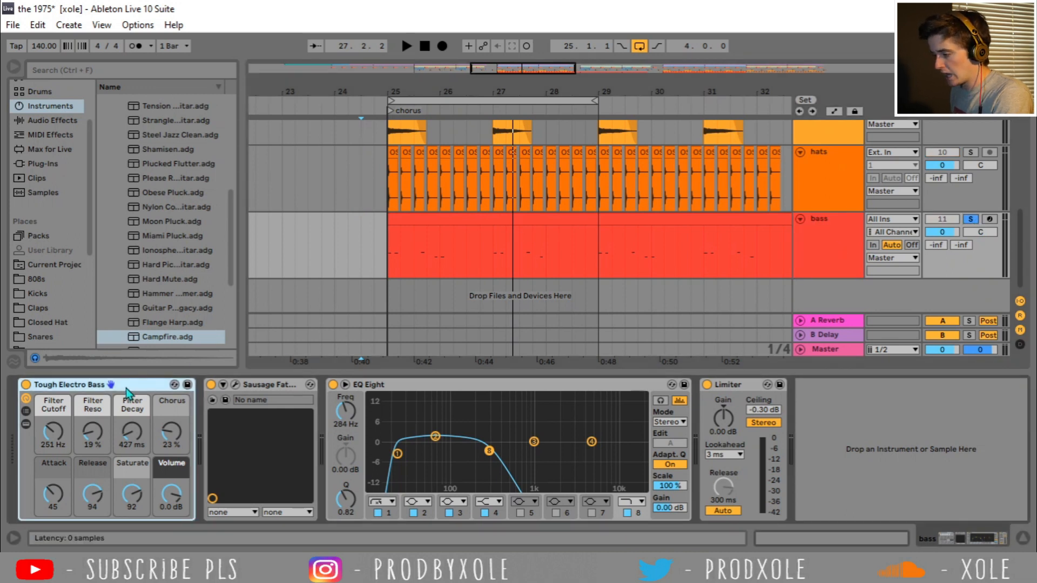
left_click(211, 384)
left_click(333, 385)
left_click(428, 219)
key("space")
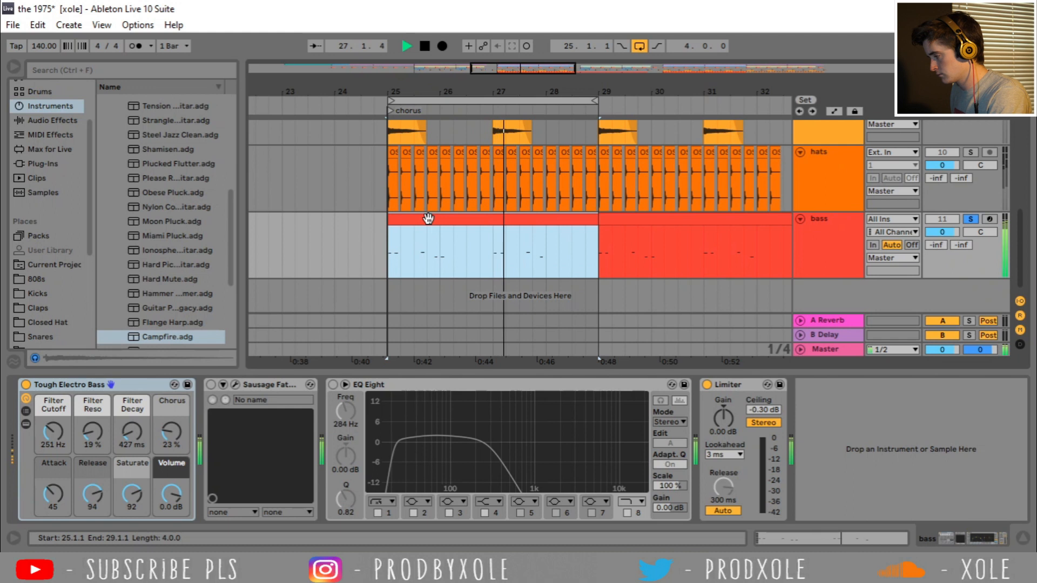
key("space")
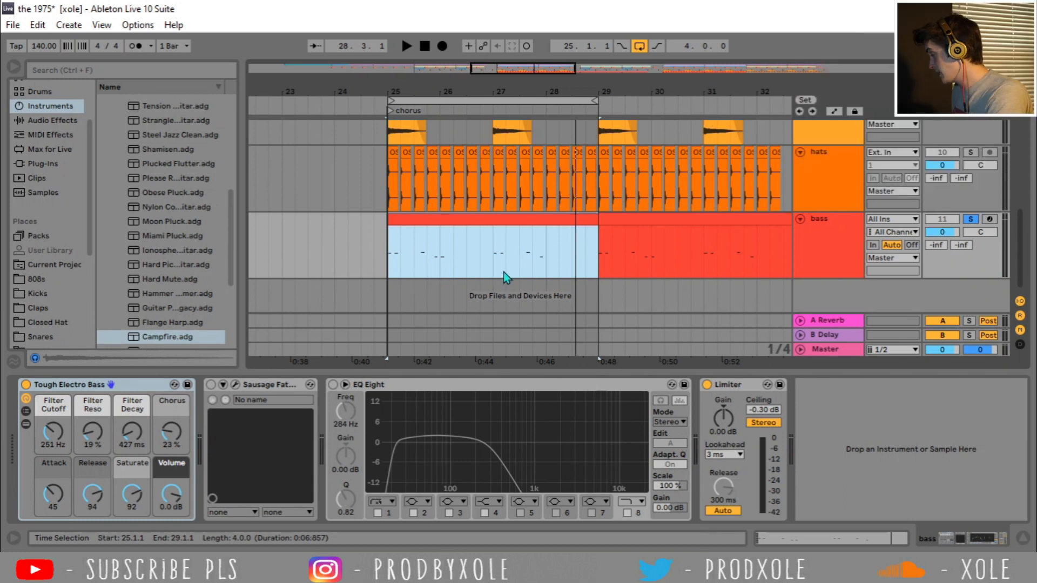
Step: Turn the bass track's Sausage Fattener and EQ Eight back on and replay its chorus clip
left_click(211, 384)
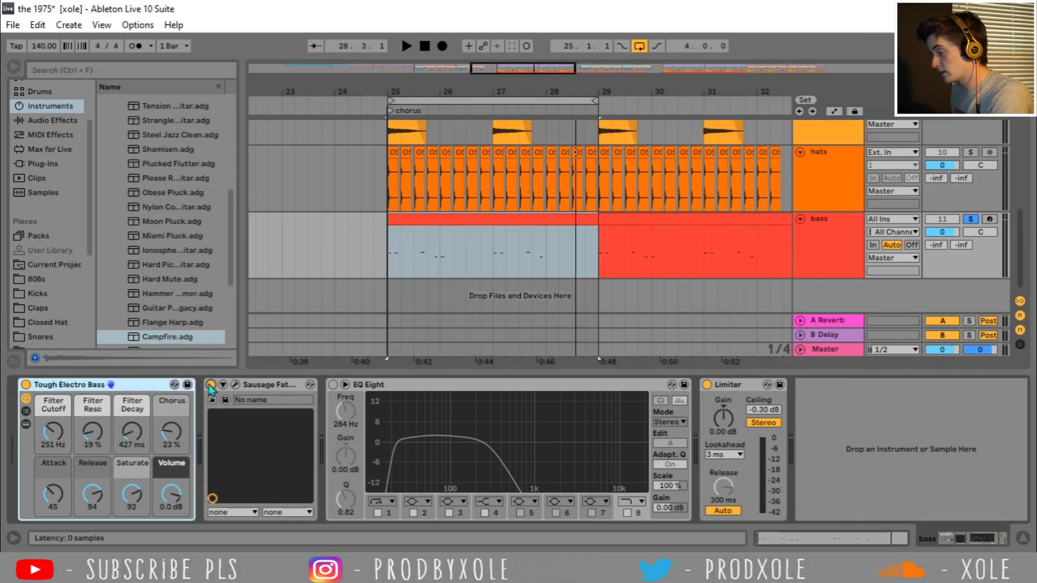
left_click(332, 385)
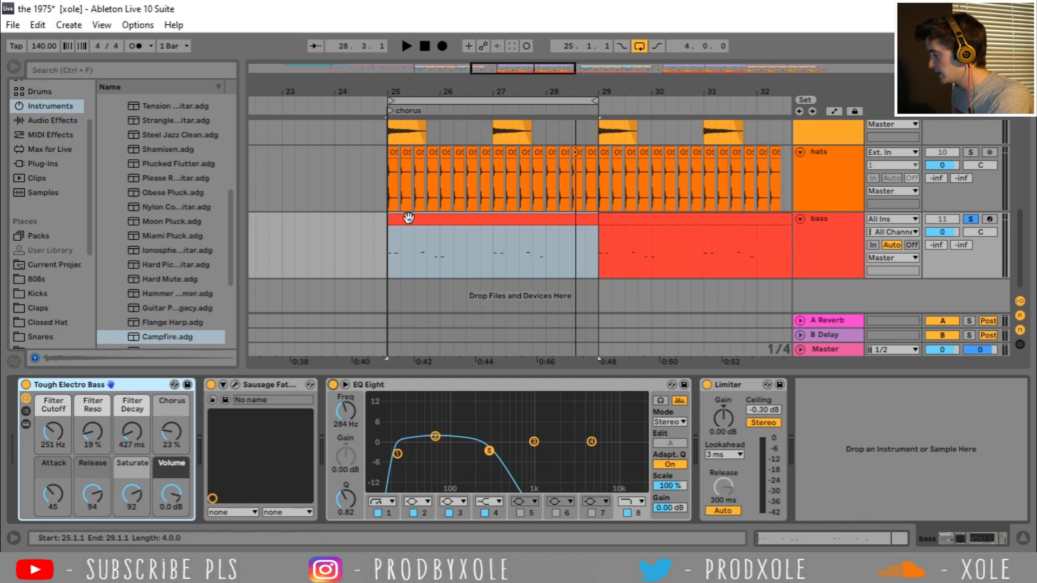
key("space")
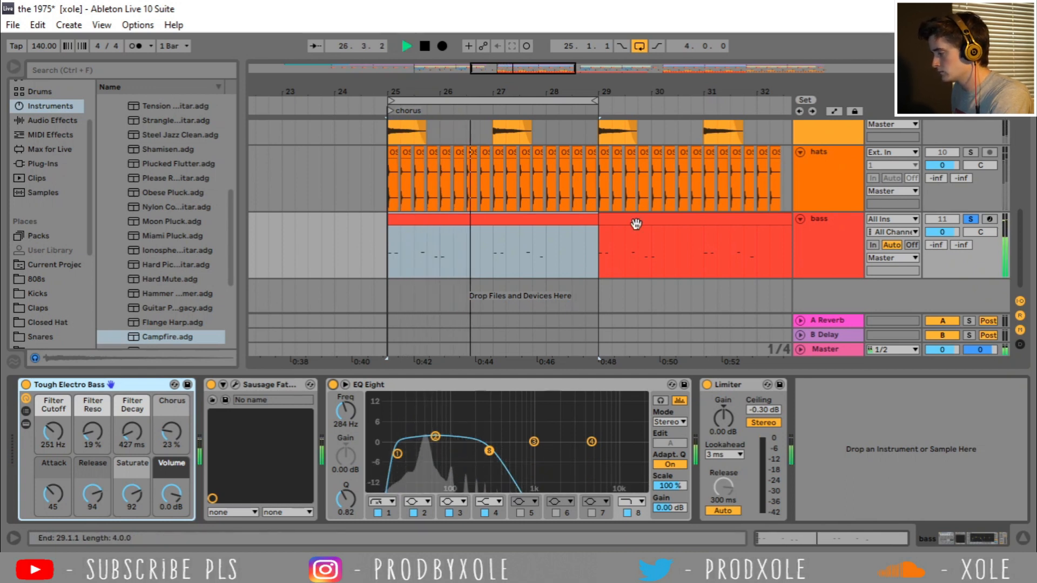
Step: Stop the bass playback, solo the pad track and play its chorus clip from bar 25
scroll(759, 232, "up", 5)
key("space")
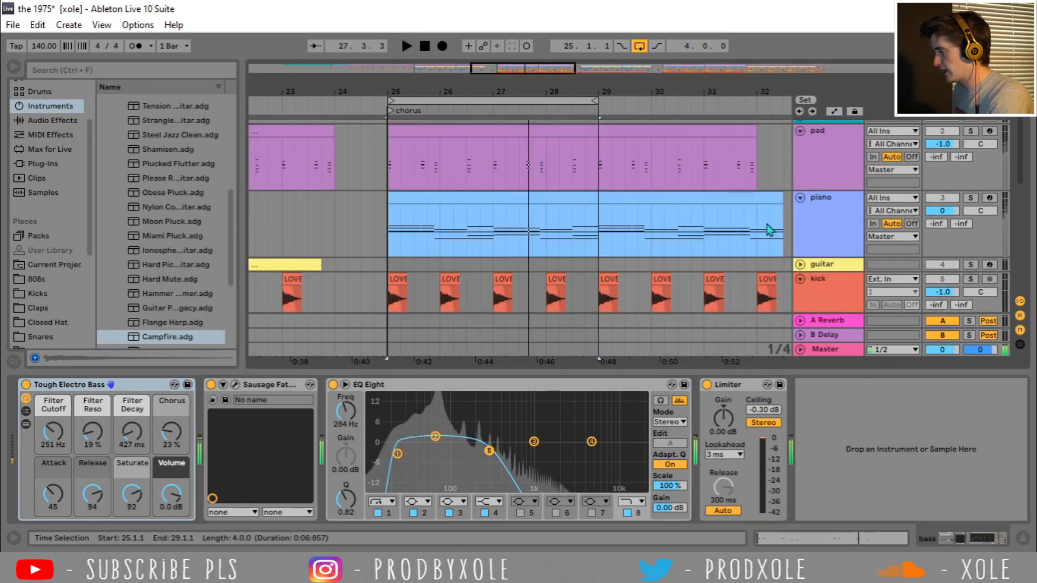
left_click(970, 132)
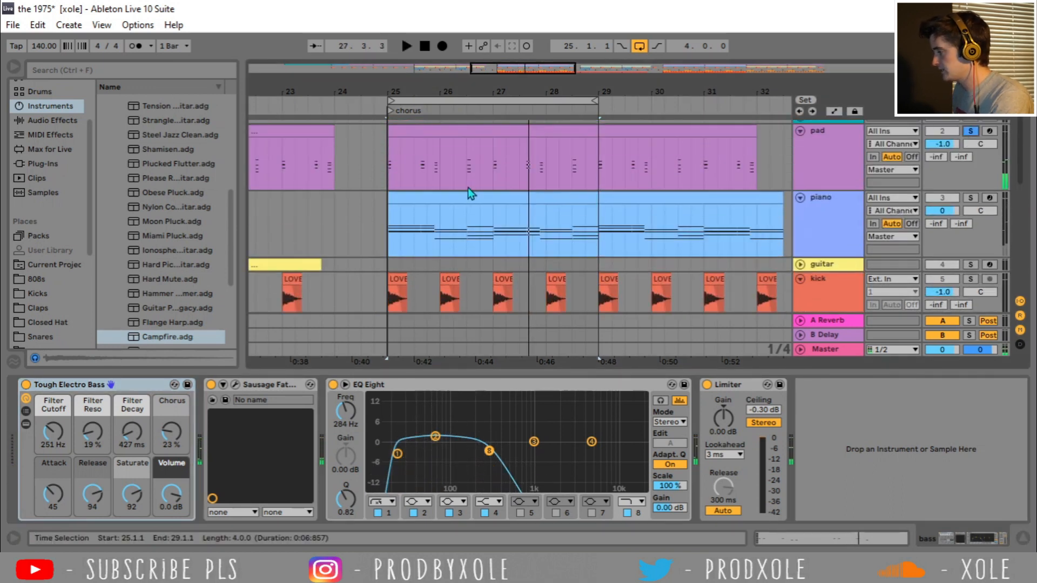
left_click(393, 157)
key("space")
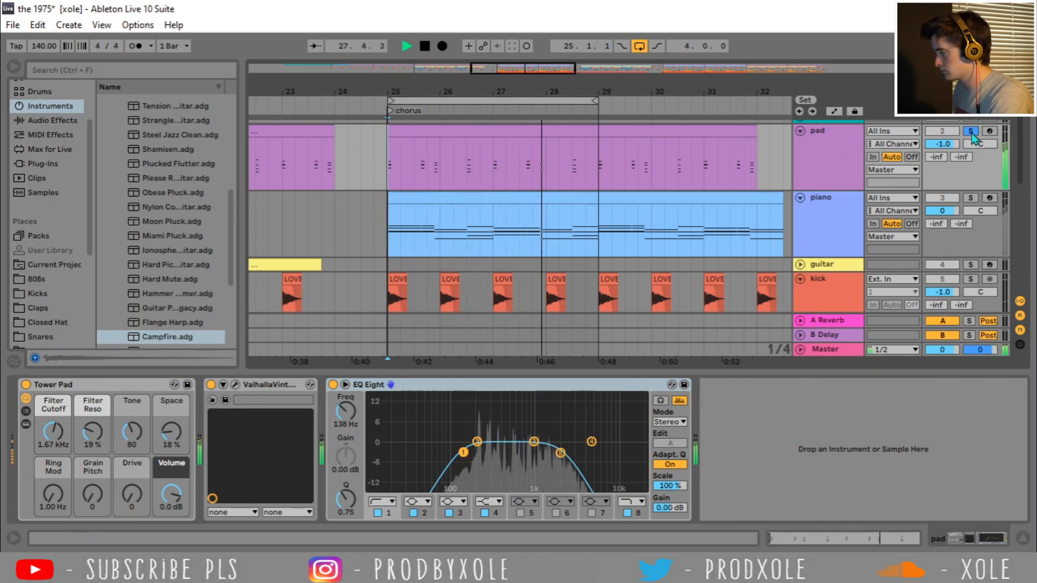
key("space")
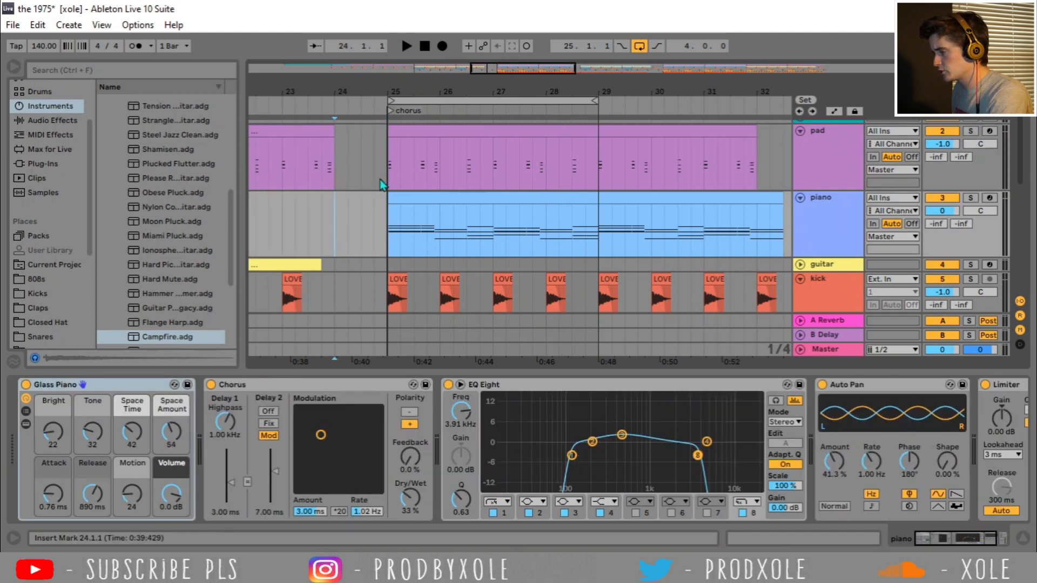
Step: Turn off arrangement looping, play the full chorus from bar 25 with all tracks and hide the device view
left_click(435, 101)
left_click_drag(436, 92, 436, 65)
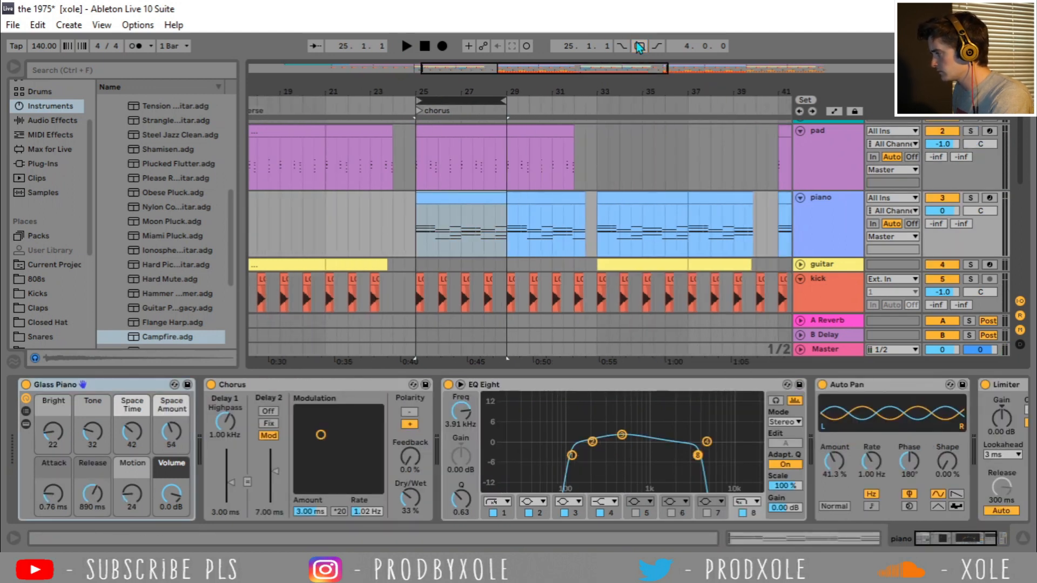
key("space")
left_click(507, 218)
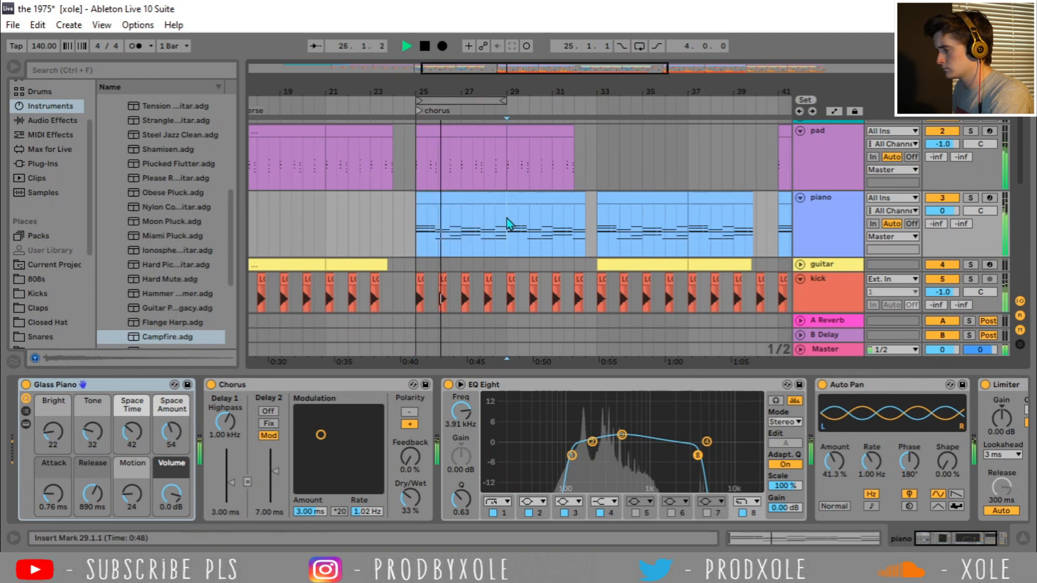
scroll(508, 216, "down", 10)
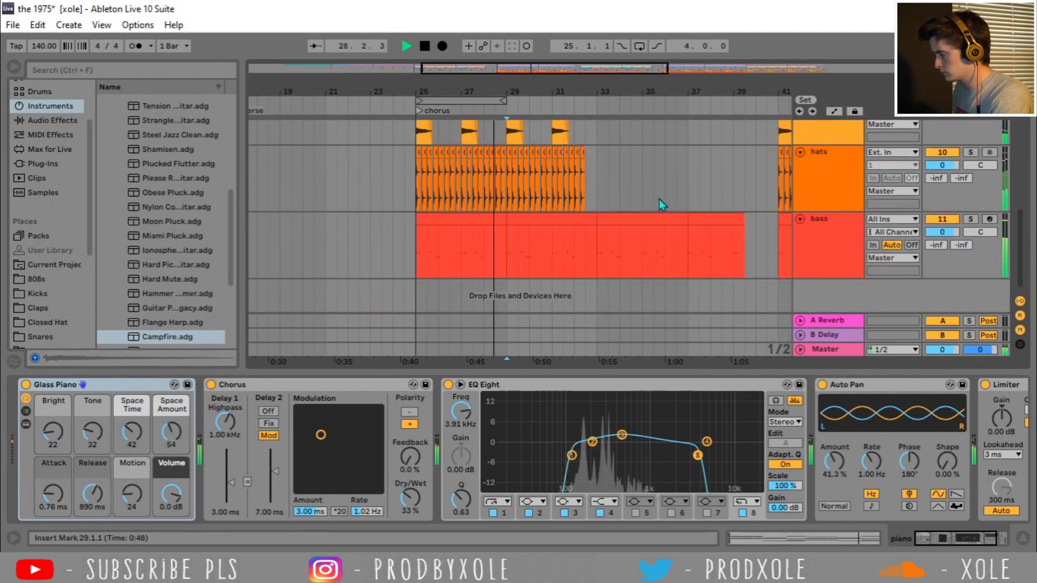
scroll(660, 202, "up", 10)
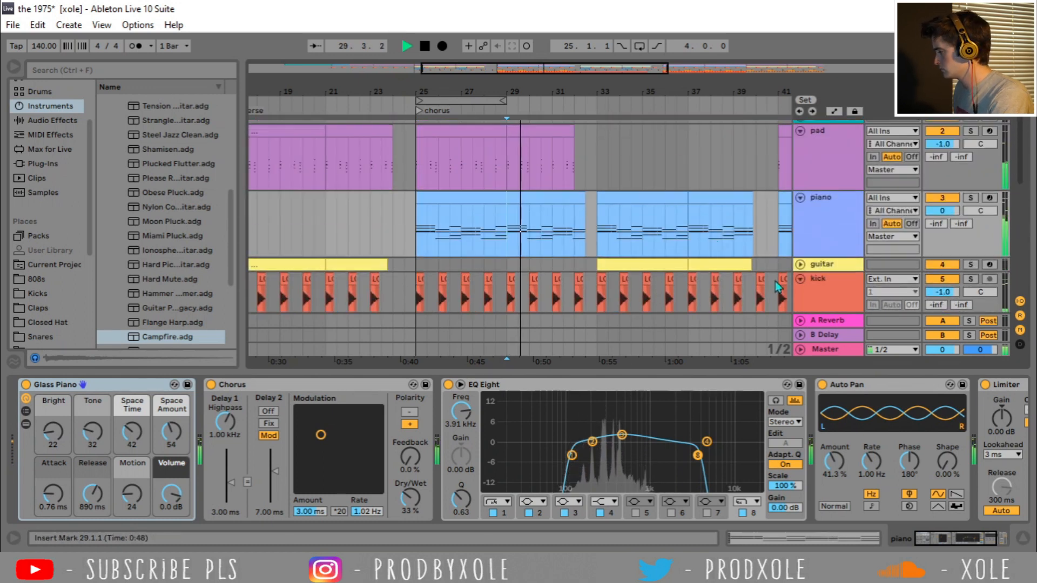
key("ctrl+alt+l")
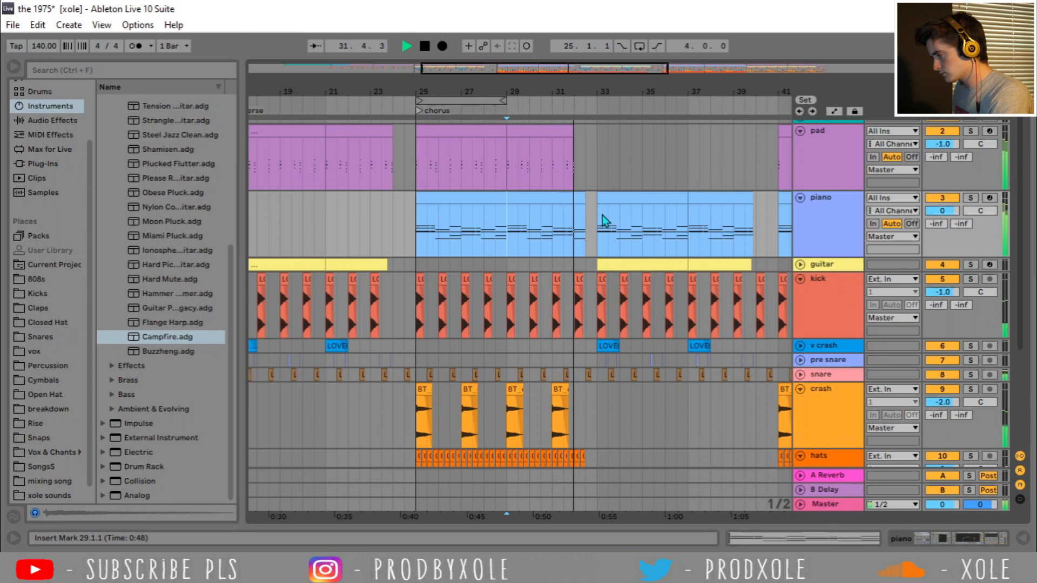
Step: Add a locator named "verse 2" at bar 33 and stop playback
left_click(595, 152)
right_click(598, 111)
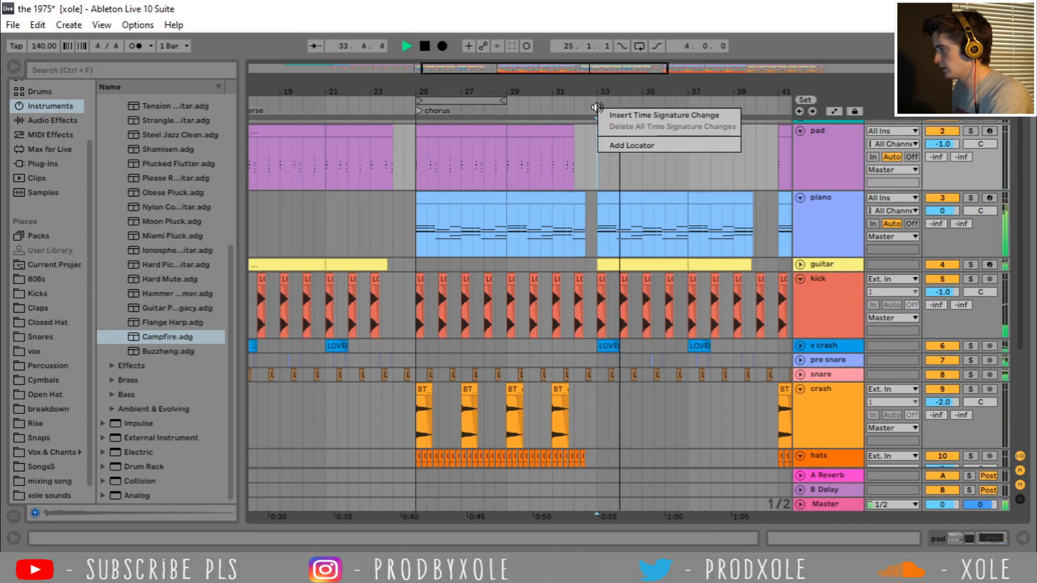
left_click(613, 147)
type("verse")
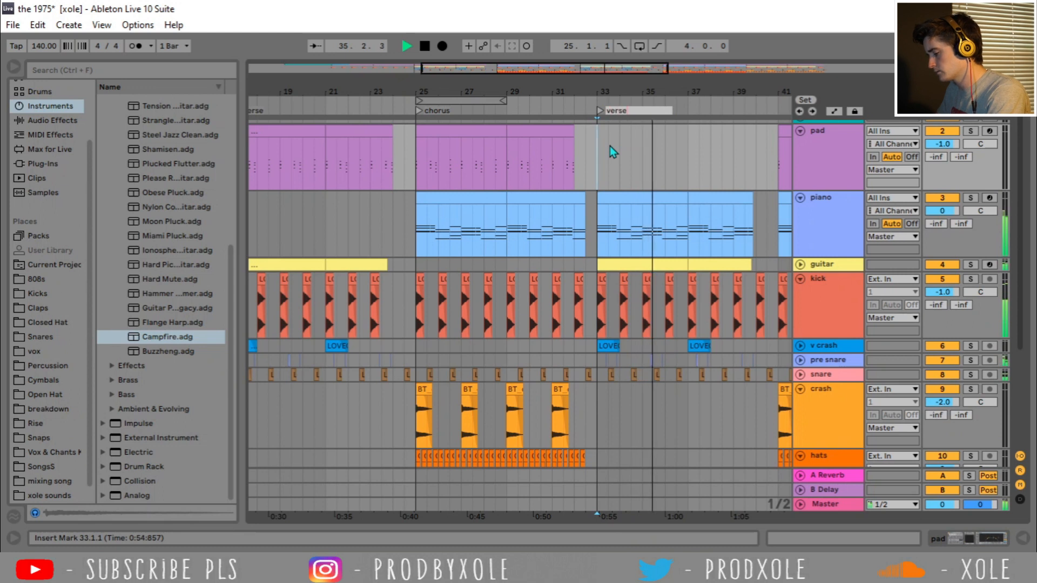
type(" 2")
key("Return")
key("space")
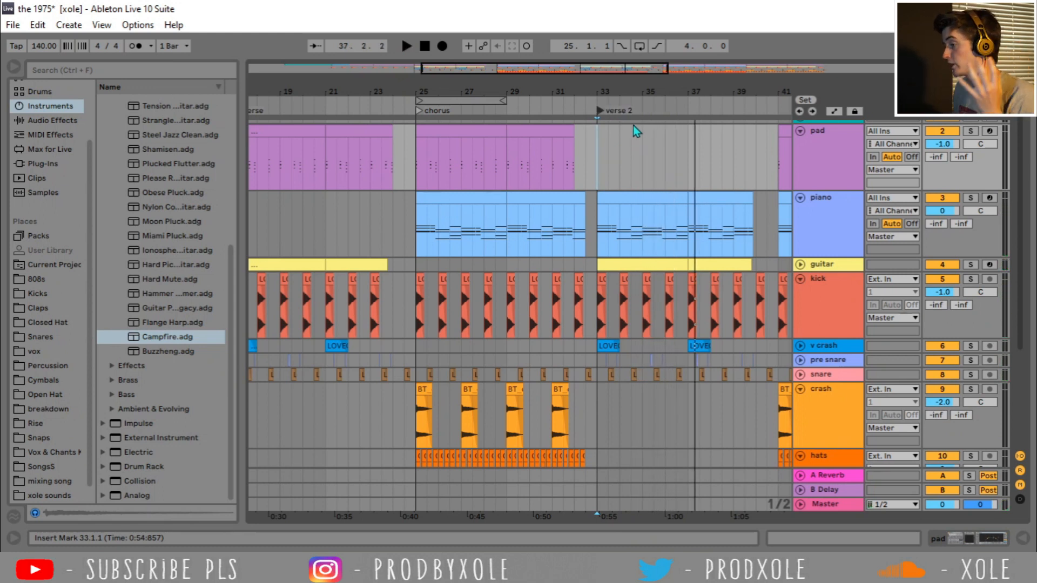
Step: Open the recent Live Set "the 1975 vocals"
left_click(13, 25)
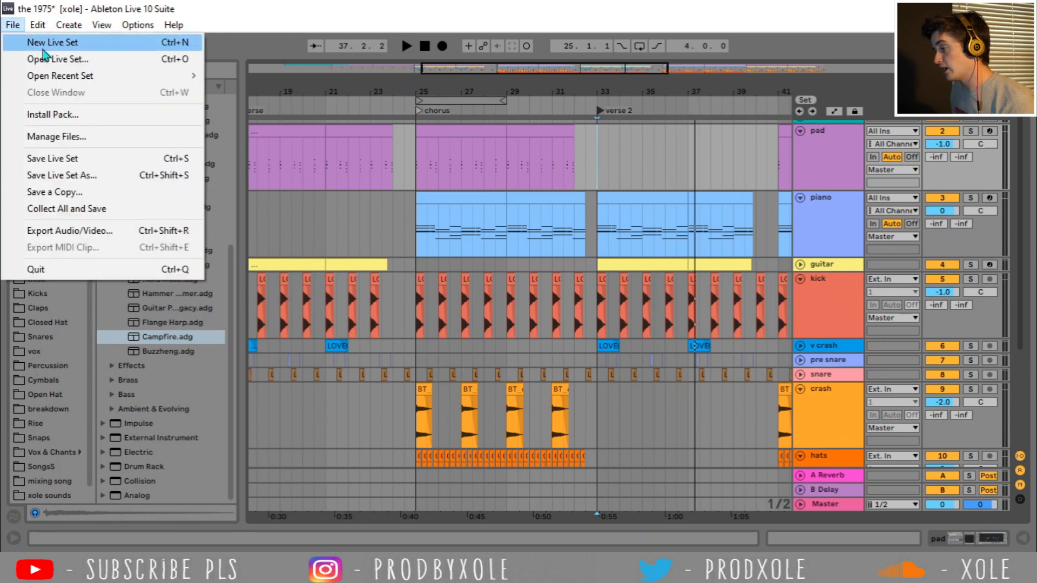
mouse_move(60, 75)
left_click(254, 76)
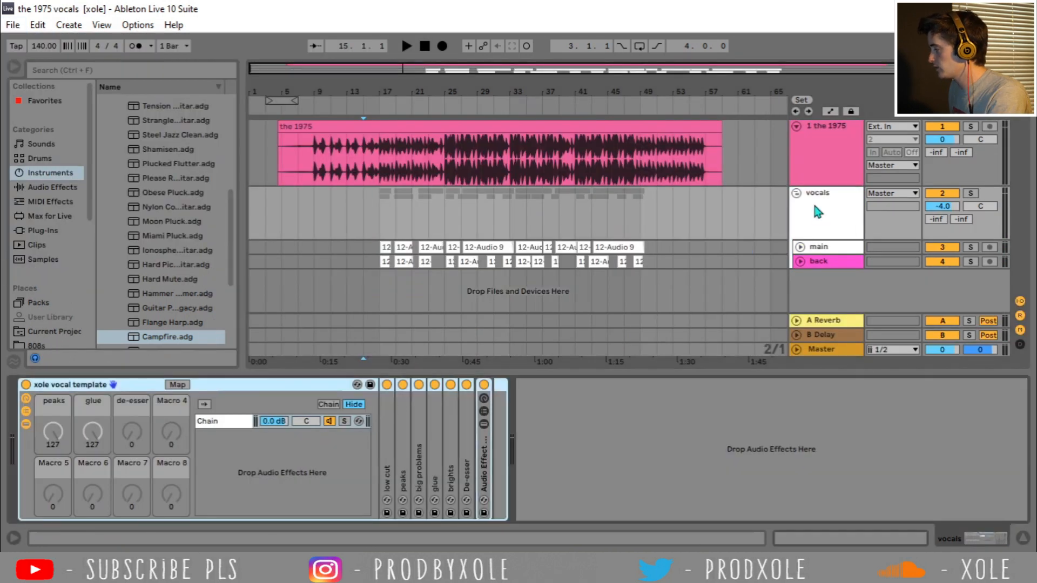
Step: Show the device chains of the vocals group and its main and back tracks in turn
left_click(802, 227)
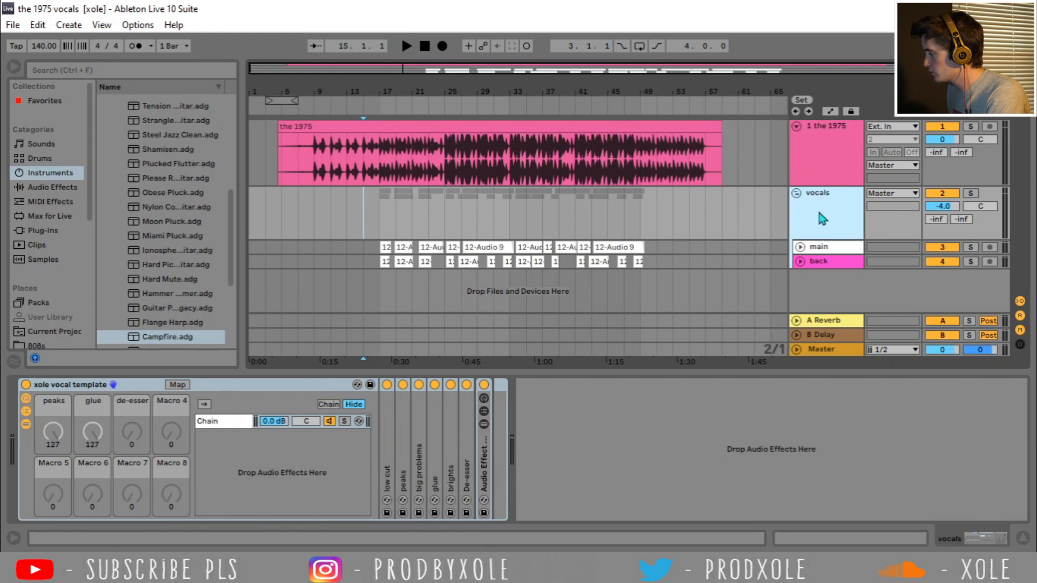
left_click(820, 248)
left_click(820, 262)
left_click(820, 248)
left_click(820, 262)
Step: Unfold the main and back vocal tracks and select the clips on each from bar 17 to bar 51
left_click(801, 247)
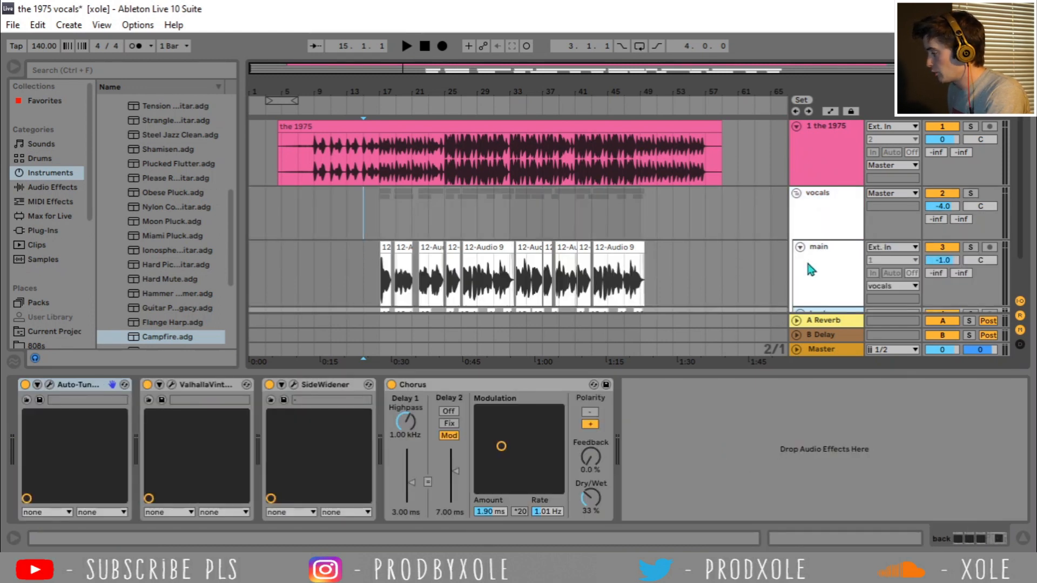
left_click(810, 270)
scroll(679, 245, "down", 2)
left_click_drag(378, 224, 664, 233)
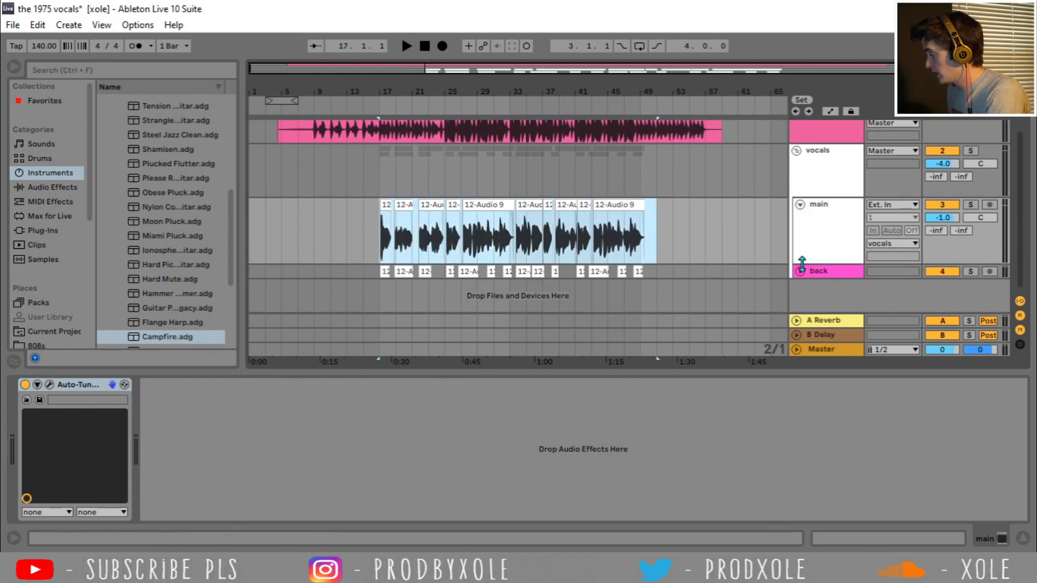
left_click(800, 271)
left_click_drag(378, 284, 657, 286)
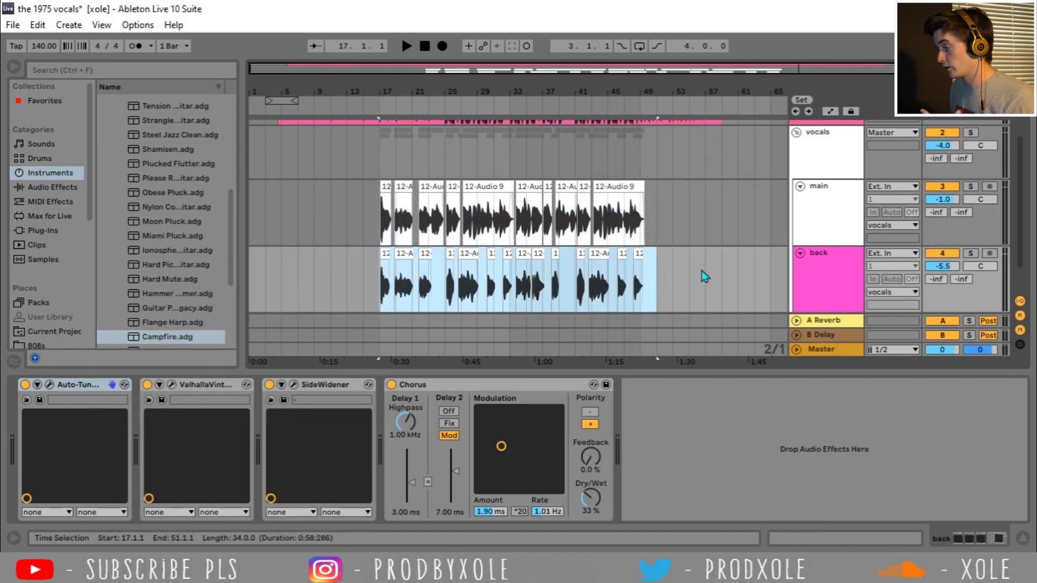
Step: Deactivate the back vocal track and compare its device chain with that of the main track
left_click(815, 225)
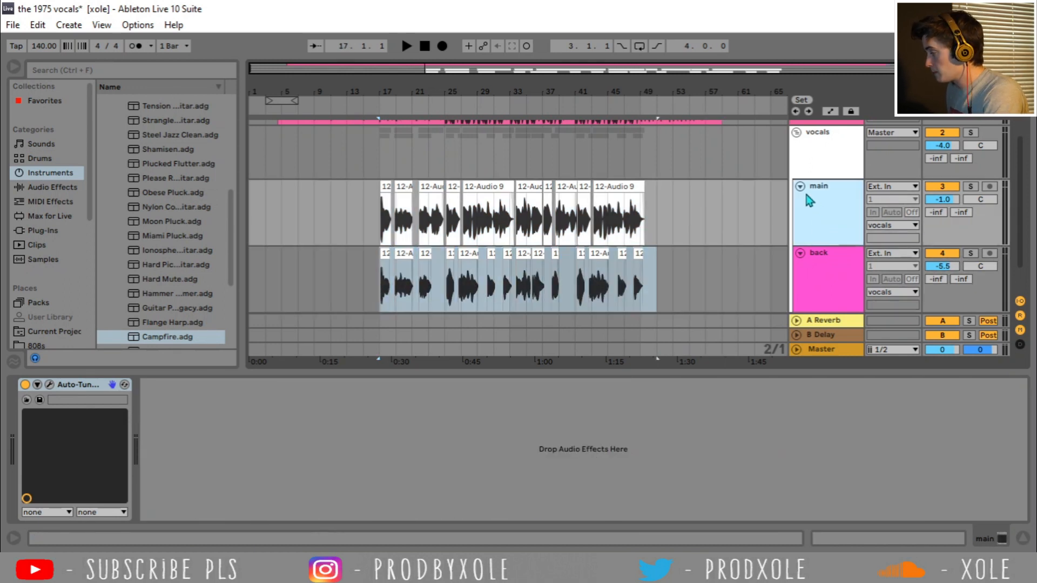
left_click(943, 254)
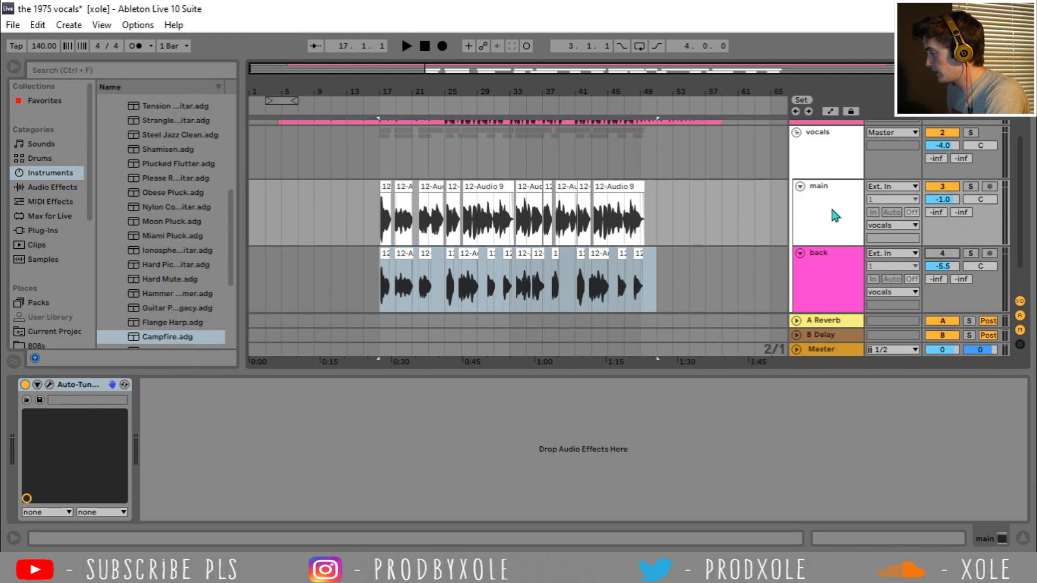
left_click(827, 267)
left_click(832, 219)
left_click(833, 268)
left_click(821, 224)
left_click(811, 275)
left_click(838, 226)
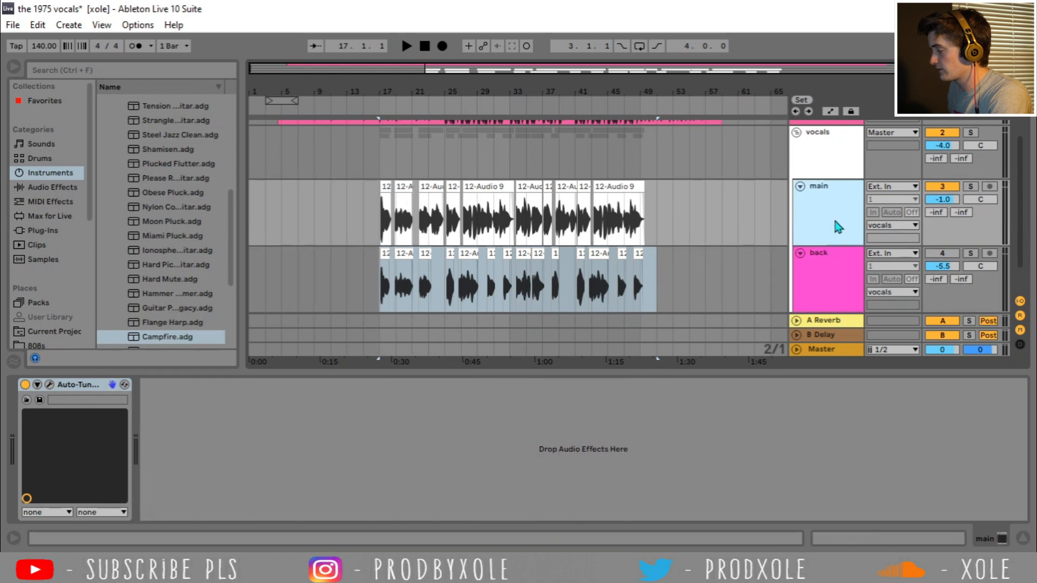
Step: Point out the Auto-Tune plug-in on both the main and back vocal tracks
left_click(83, 396)
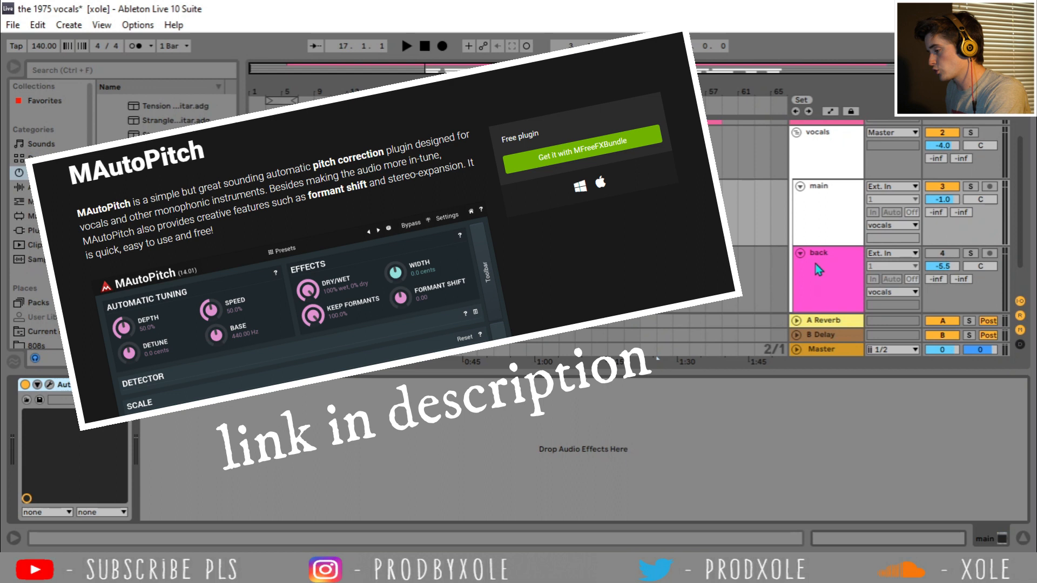
left_click(815, 265)
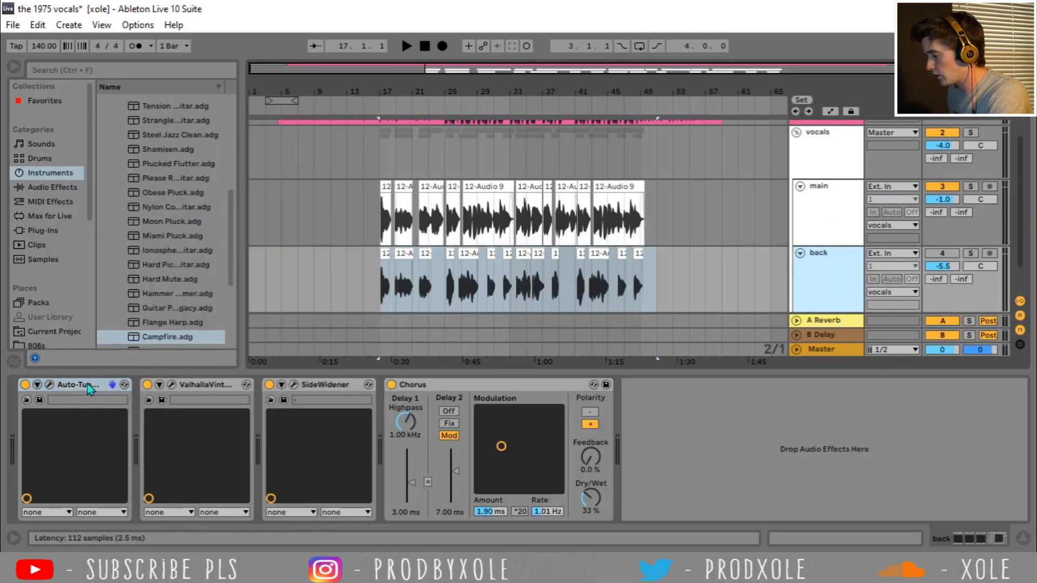
left_click(70, 386)
left_click(818, 197)
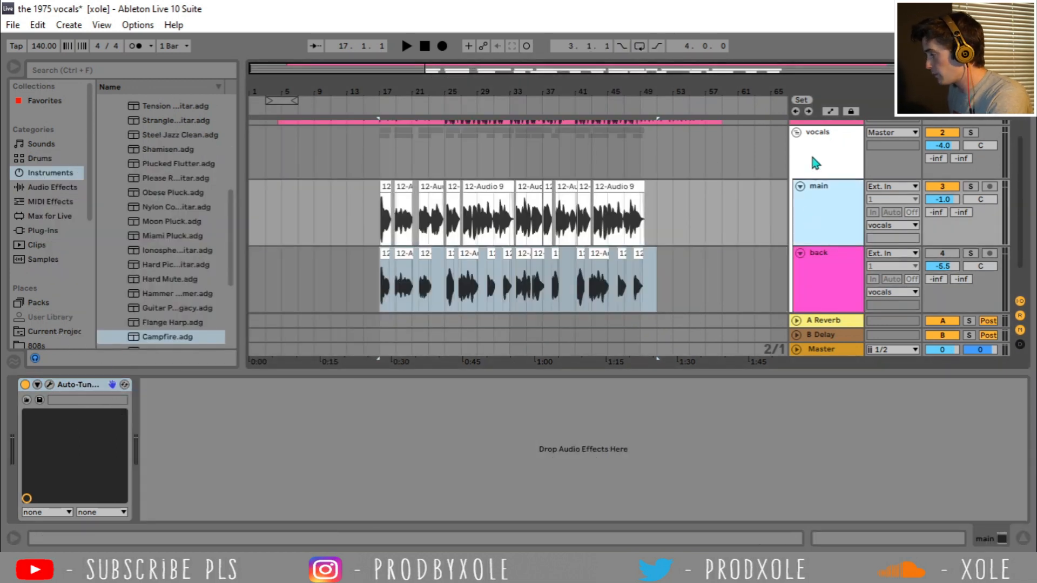
Step: Show the vocals group's xole vocal template rack and expand its nested Audio Effect Rack to examine the effect chains
left_click(813, 158)
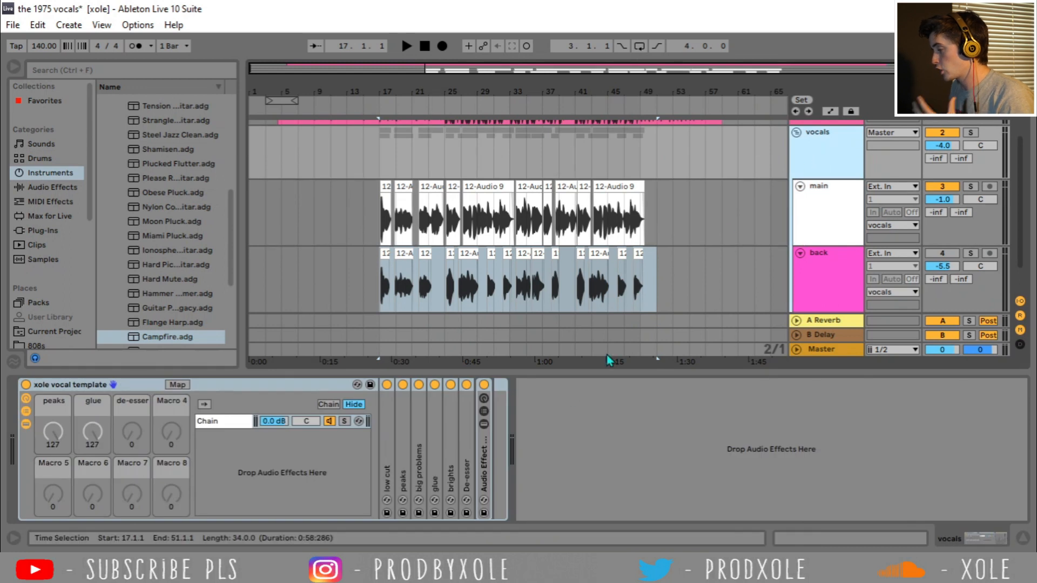
left_click(93, 386)
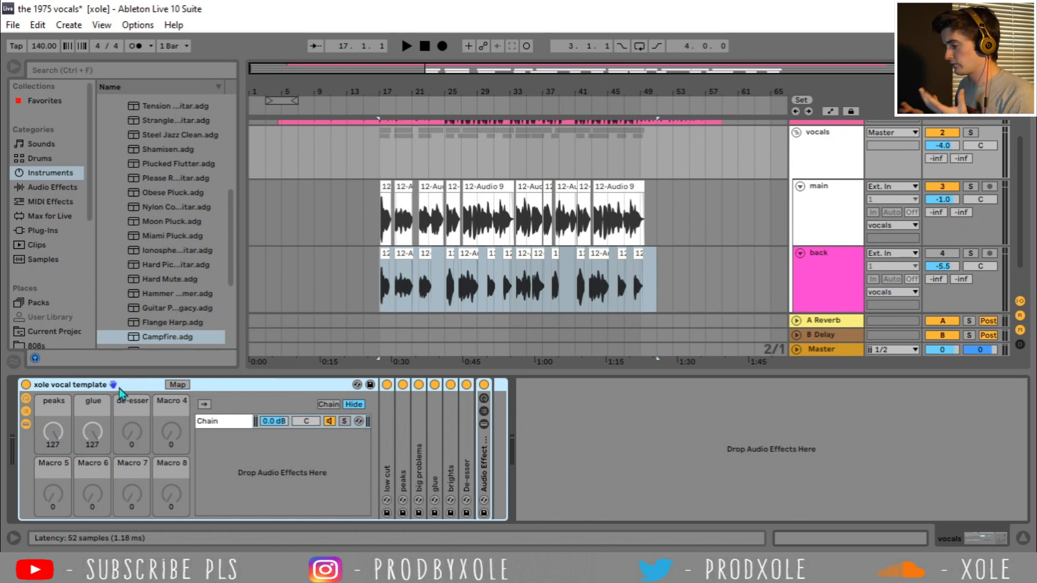
double_click(484, 442)
scroll(594, 475, "down", 3)
left_click(843, 535)
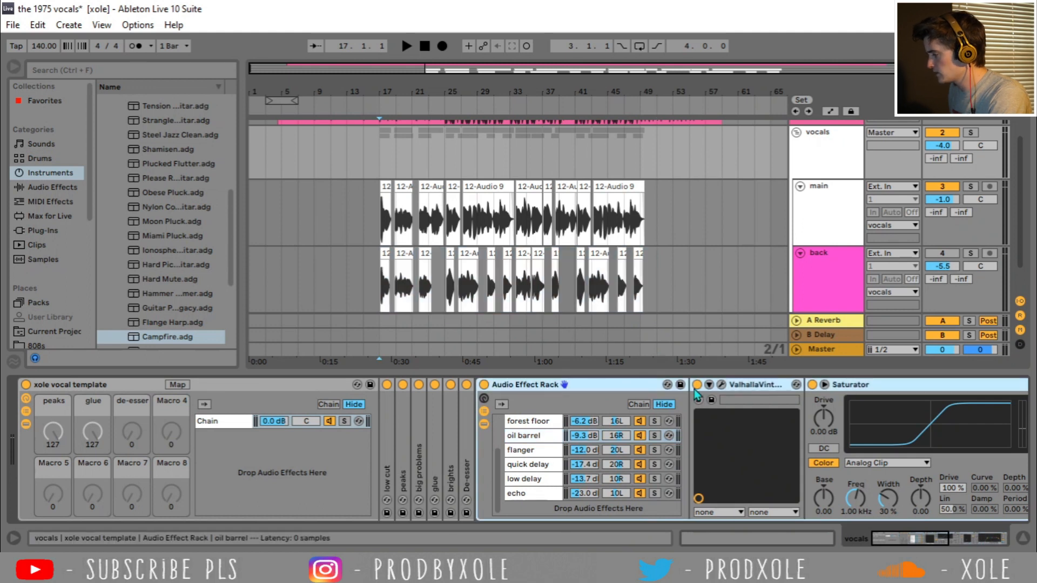
Step: Collapse the nested Audio Effect Rack and bypass every device inside the xole vocal template, from low cut to De-esser
double_click(496, 386)
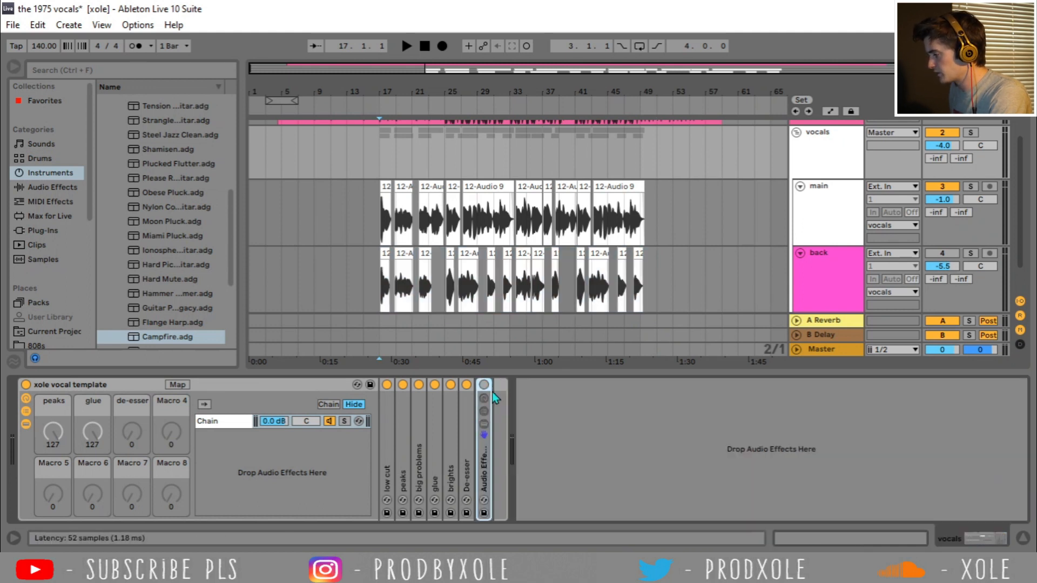
left_click(466, 384)
left_click(451, 384)
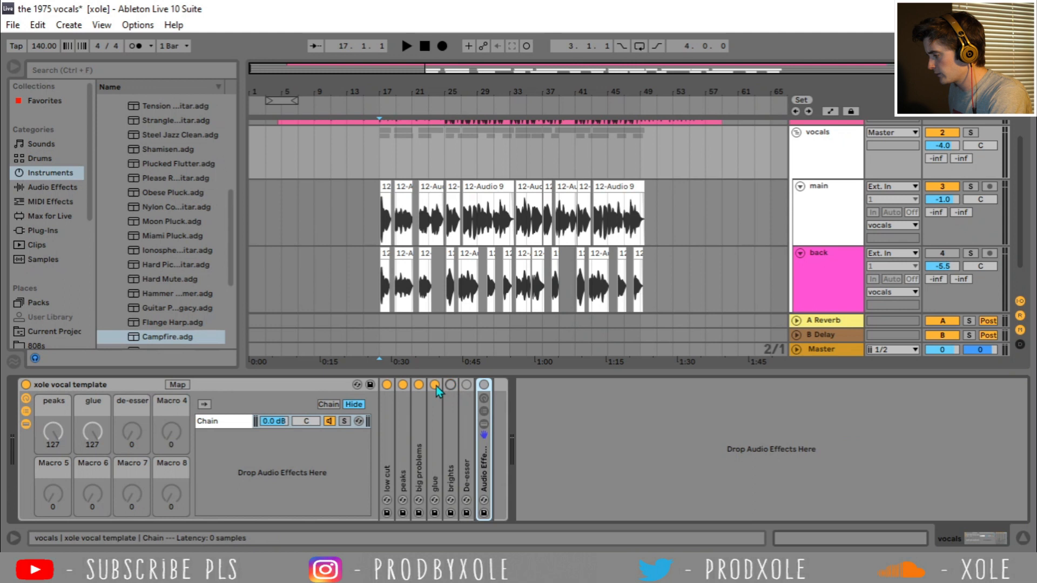
left_click(387, 385)
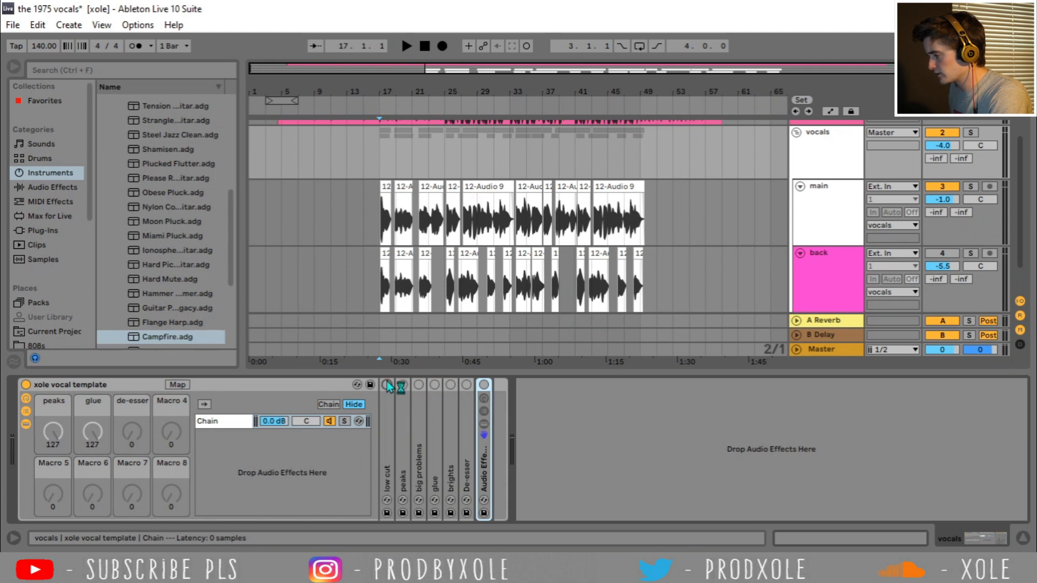
Step: Play the unprocessed vocals with the instrumental from bar 13
left_click(363, 150)
left_click(827, 263)
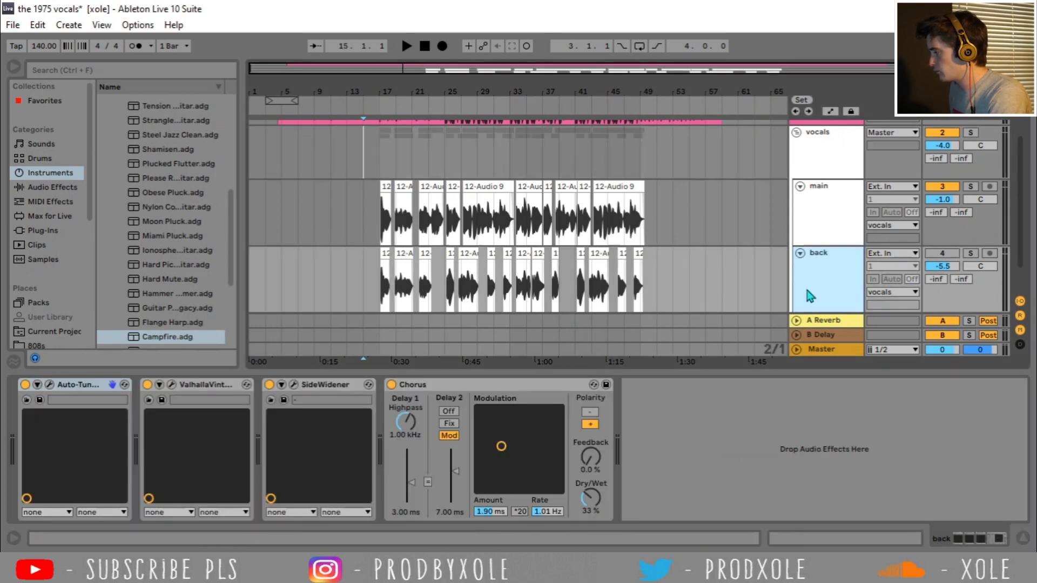
left_click(356, 159)
scroll(355, 159, "up", 2)
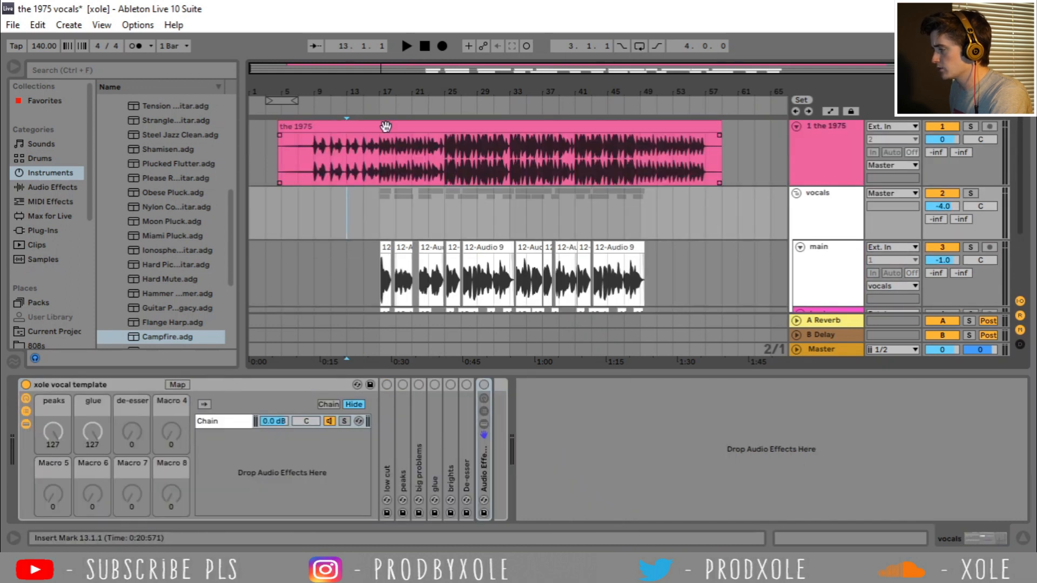
left_click_drag(383, 97, 424, 133)
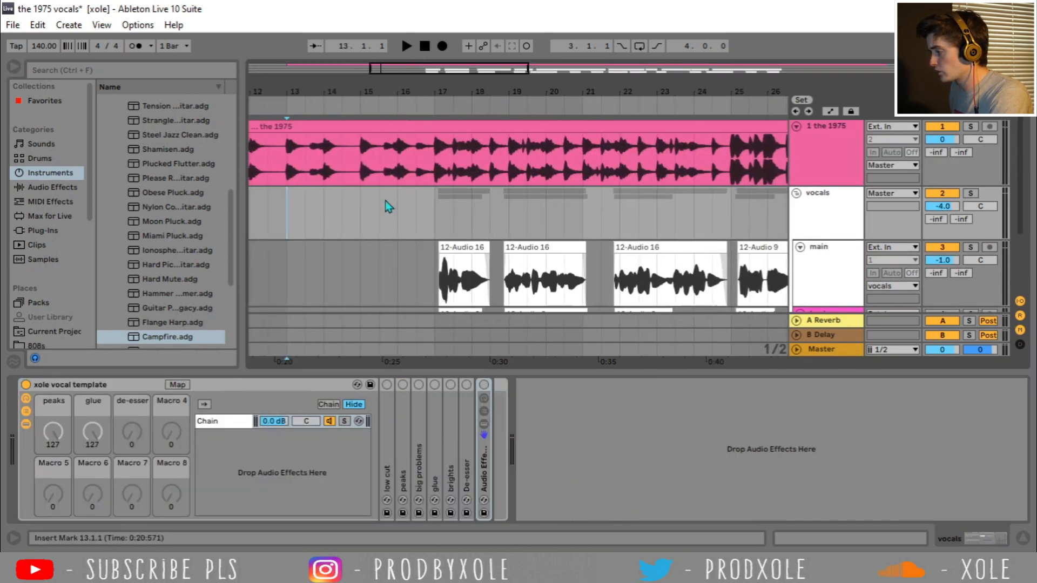
key("space")
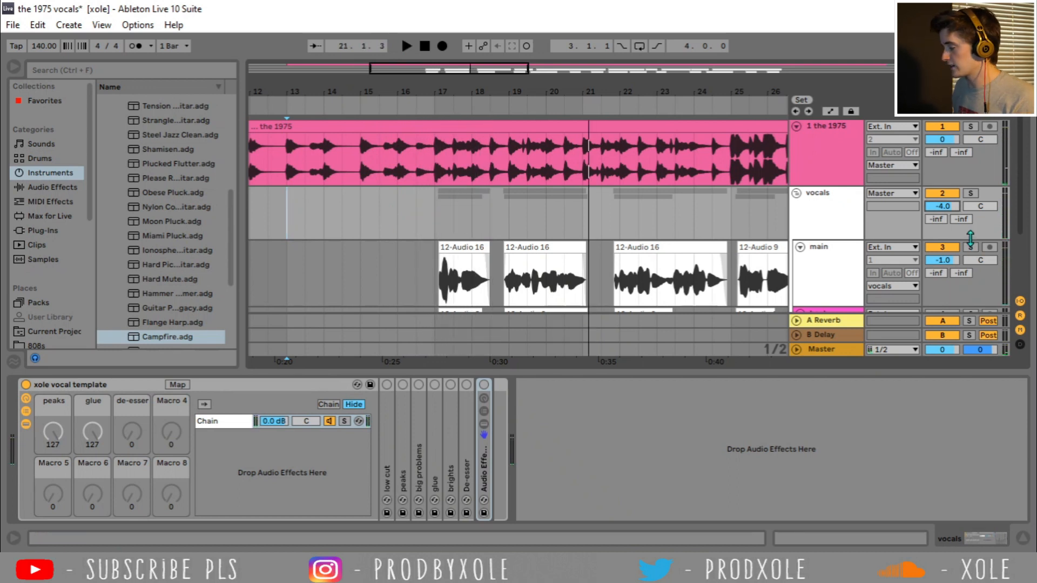
Step: Solo the main vocal track and play it without effects from bar 17, moving playback back to bar 17 and stopping
left_click(970, 247)
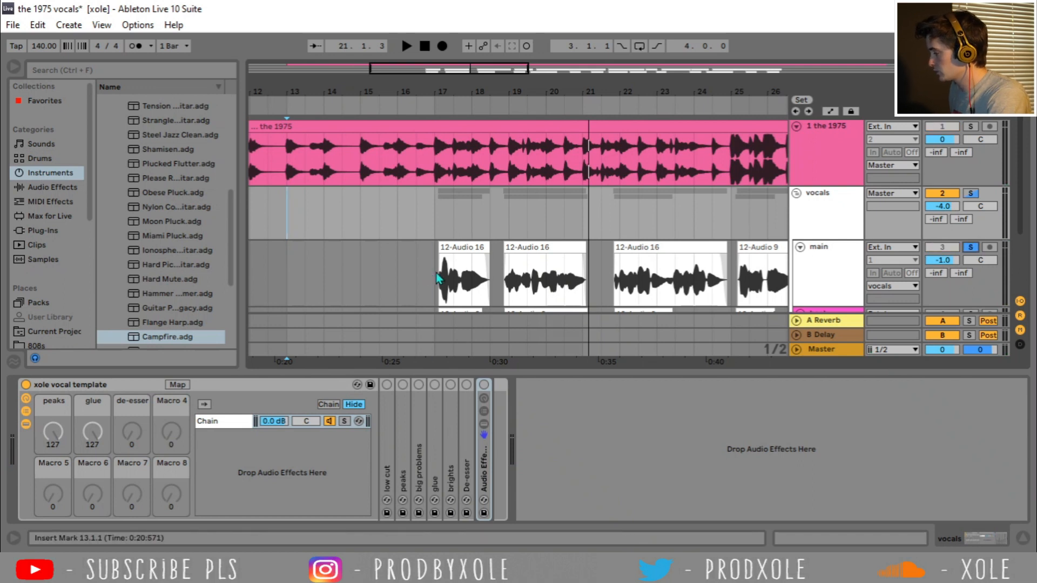
left_click(436, 274)
key("space")
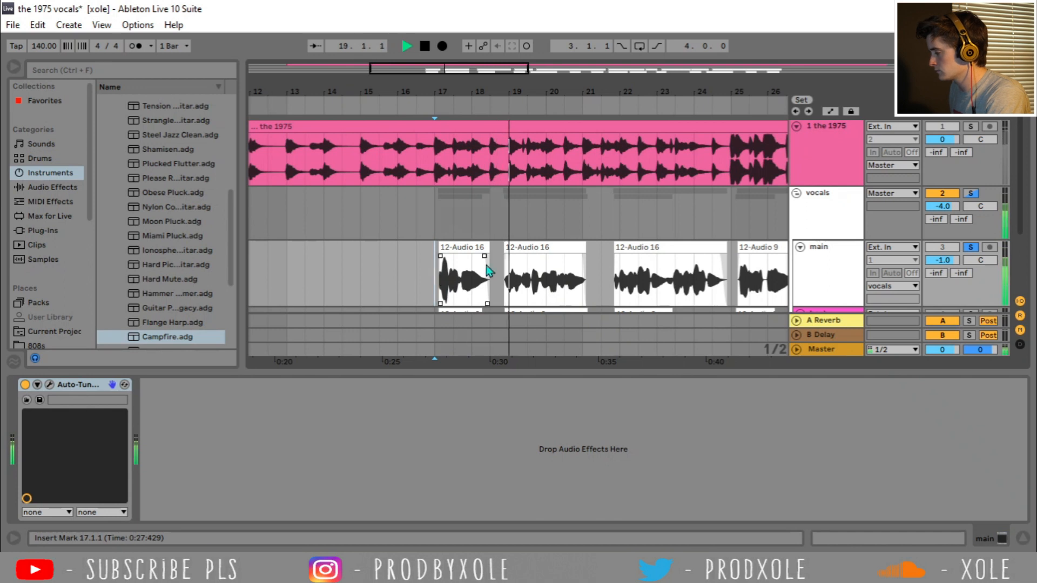
left_click_drag(581, 92, 459, 93)
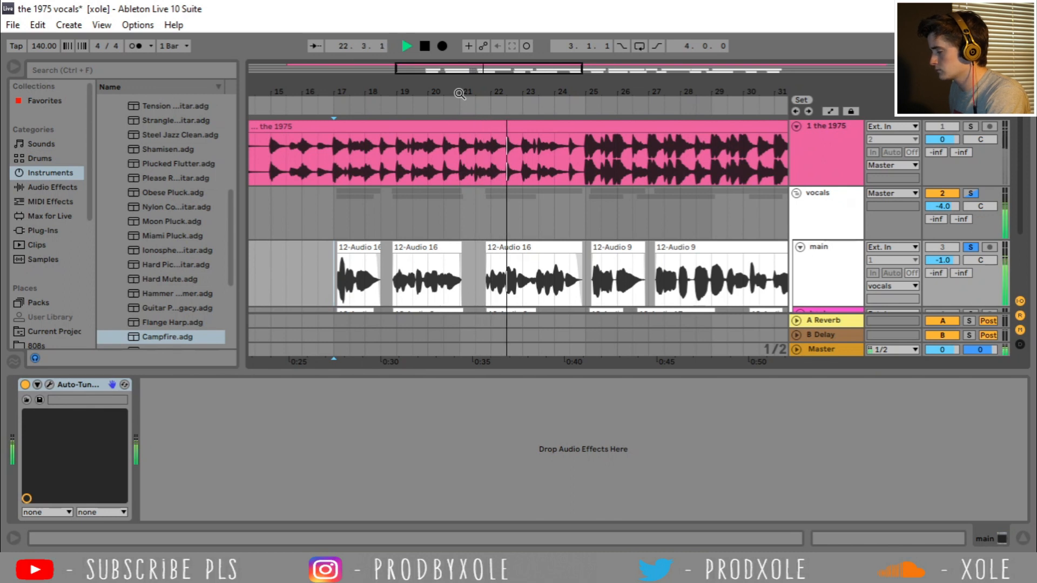
left_click(334, 263)
key("space")
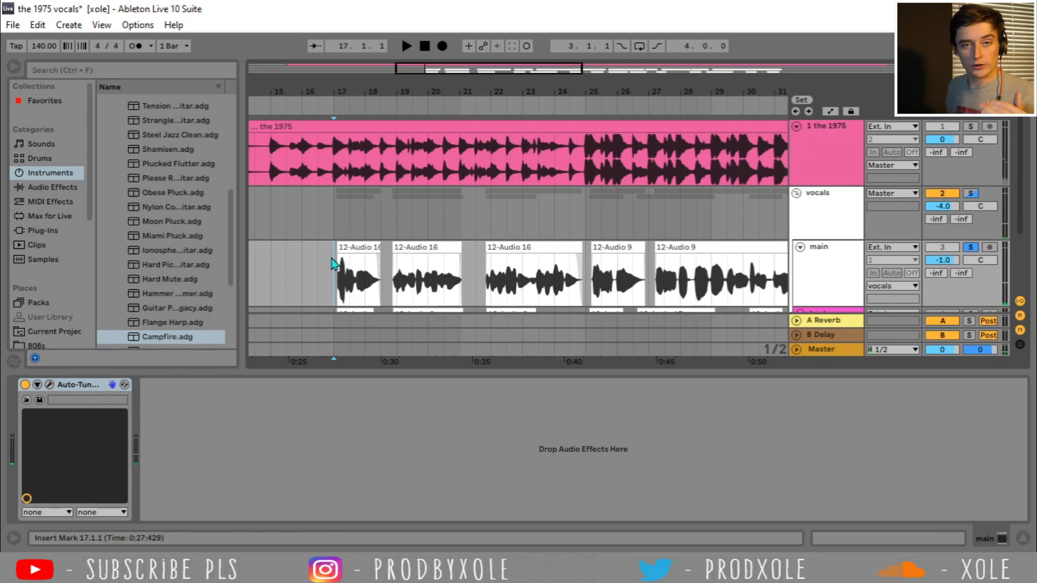
Step: Unfold the low cut EQ in the vocals group's xole vocal template, switch it on and fold it again
left_click(814, 218)
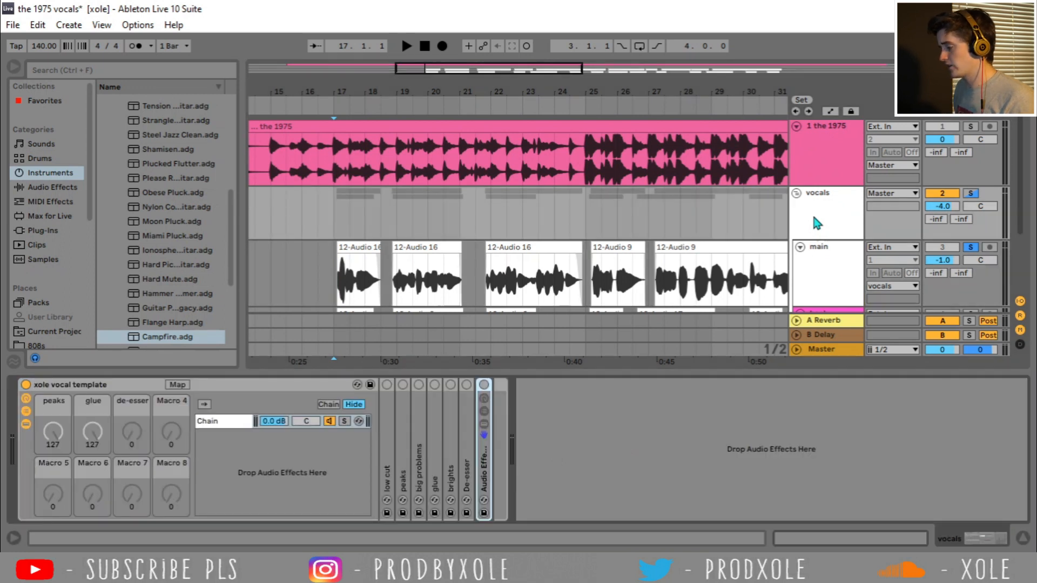
double_click(389, 442)
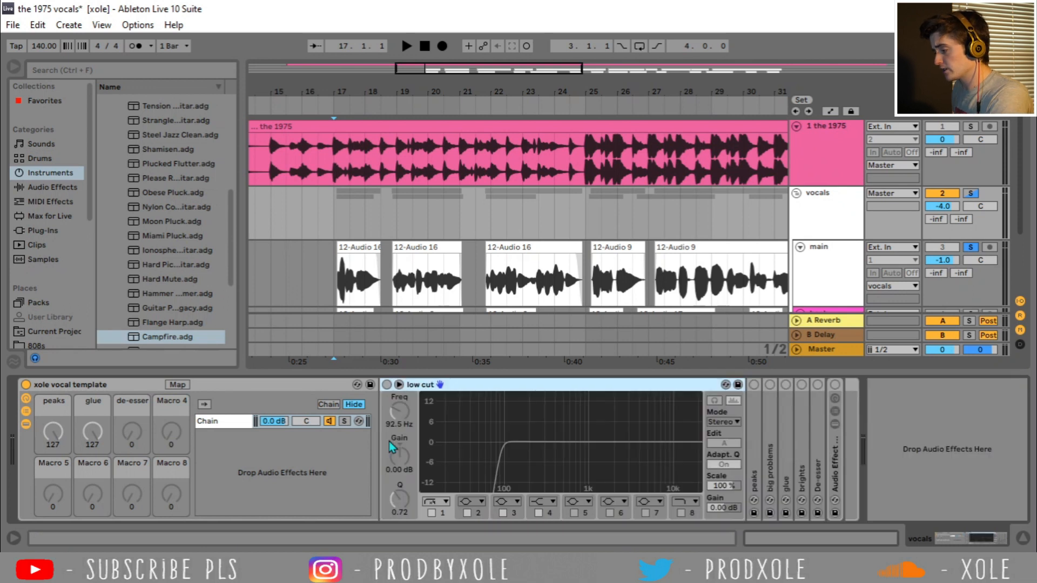
left_click(387, 387)
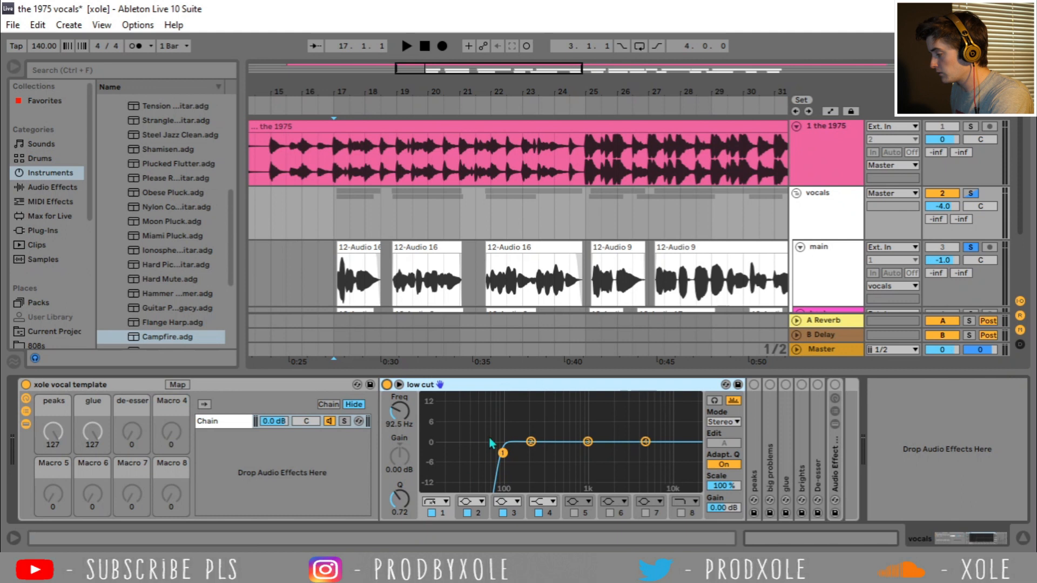
double_click(455, 385)
Step: Unfold and switch on the peaks compressor, play the main vocal through it from bar 17, and fold it again
double_click(406, 430)
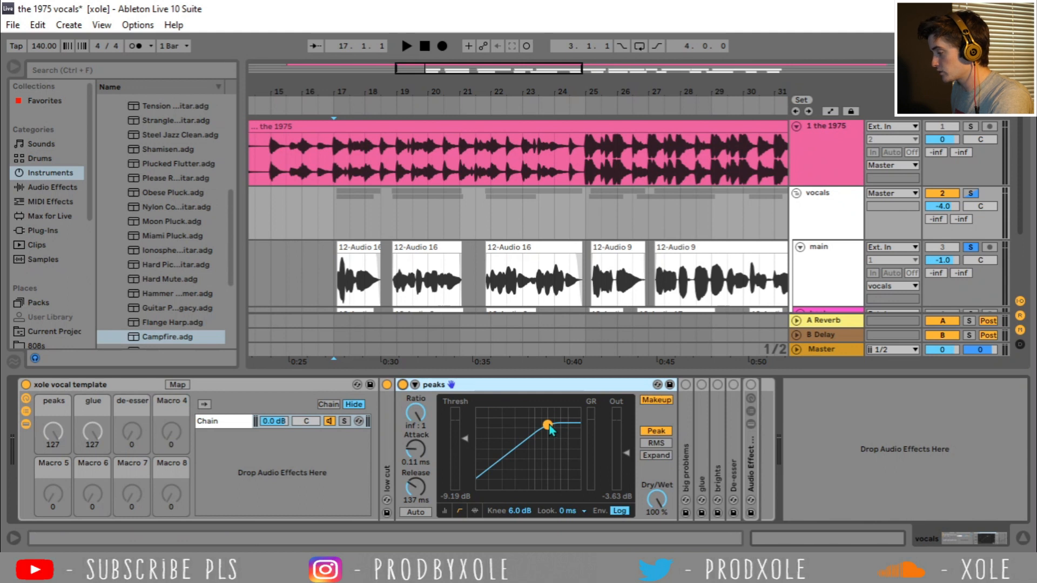
left_click(329, 281)
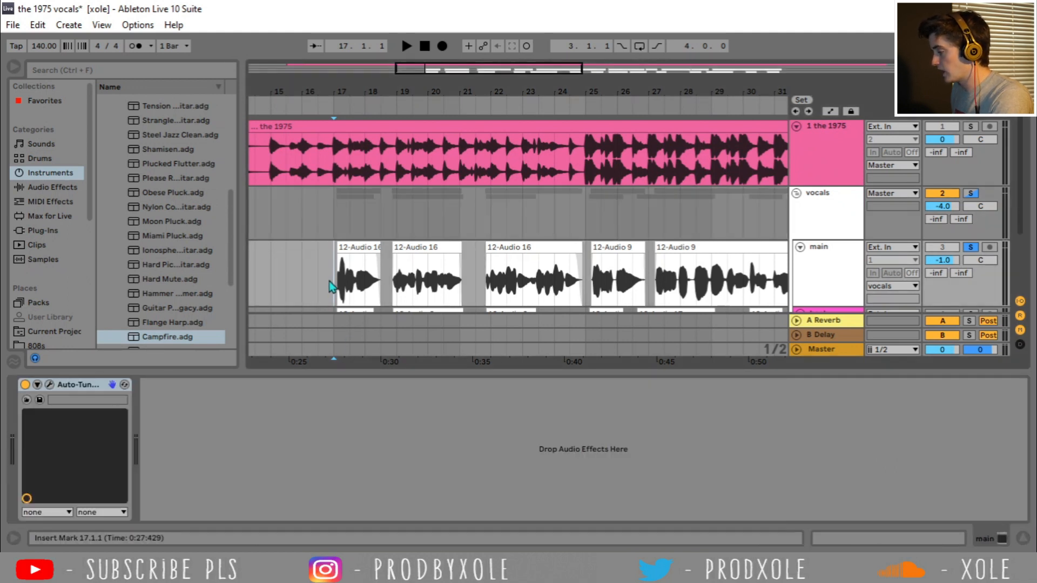
left_click(804, 232)
key("space")
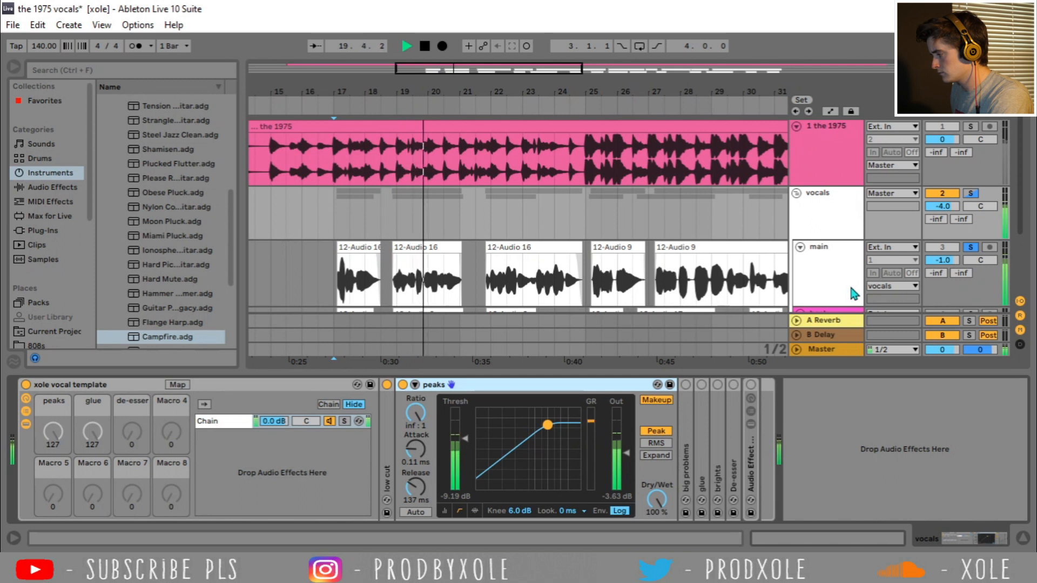
key("space")
double_click(491, 386)
Step: Unfold and switch on the big problems EQ, and sweep its band 3 to about 495 Hz
double_click(420, 417)
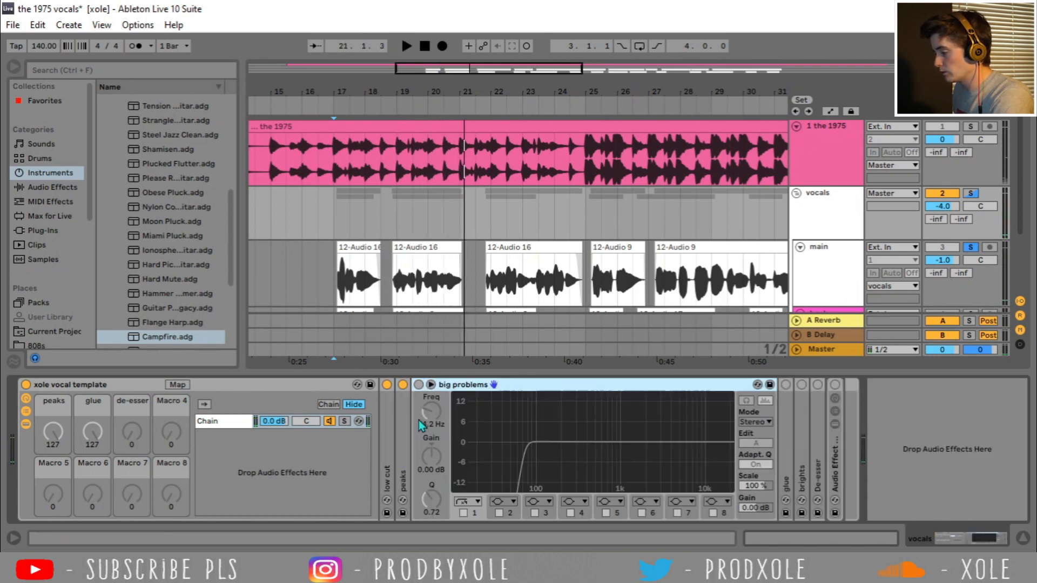
left_click(419, 384)
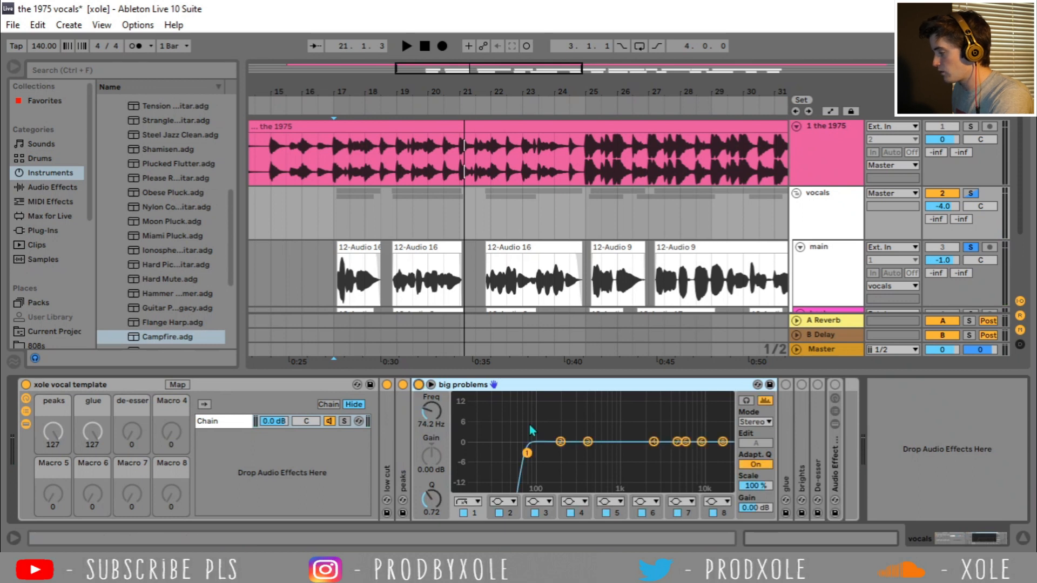
left_click_drag(588, 441, 643, 443)
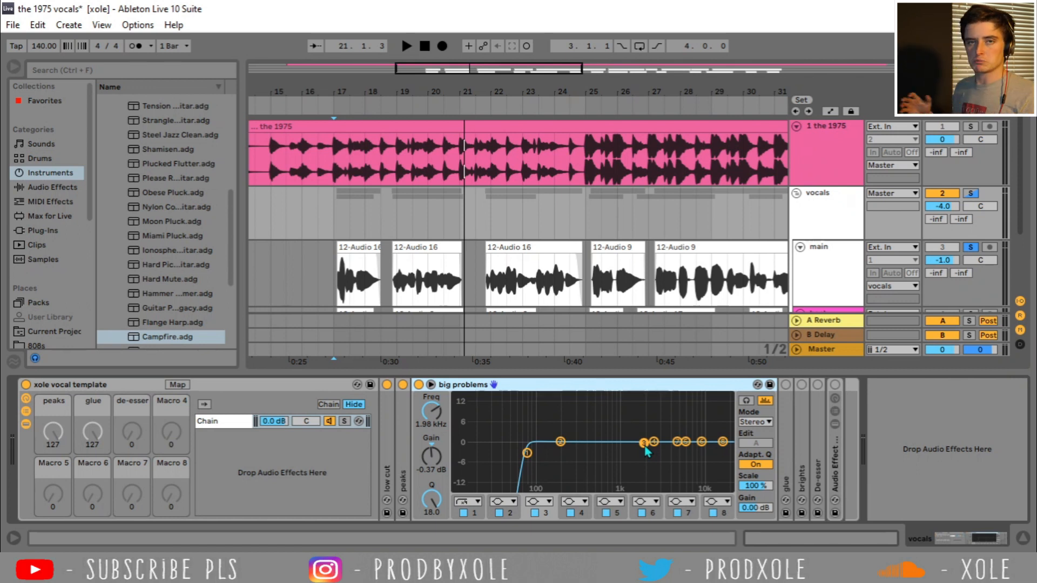
left_click_drag(645, 448, 597, 445)
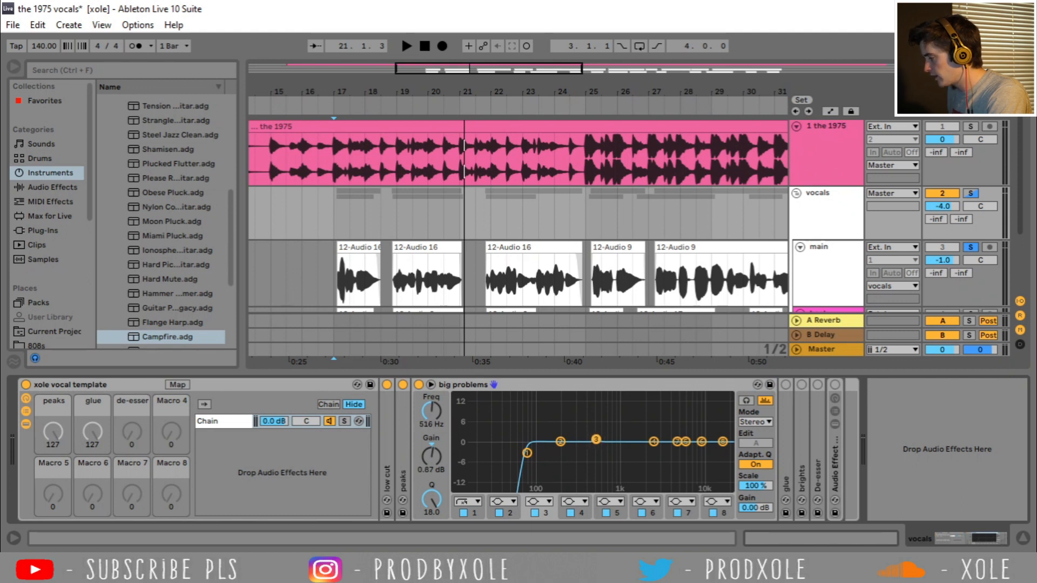
Step: Audition band 3 from bar 16 with a 15 dB boost and Q of 8.57, then cut its gain to -4.52 dB
left_click(747, 403)
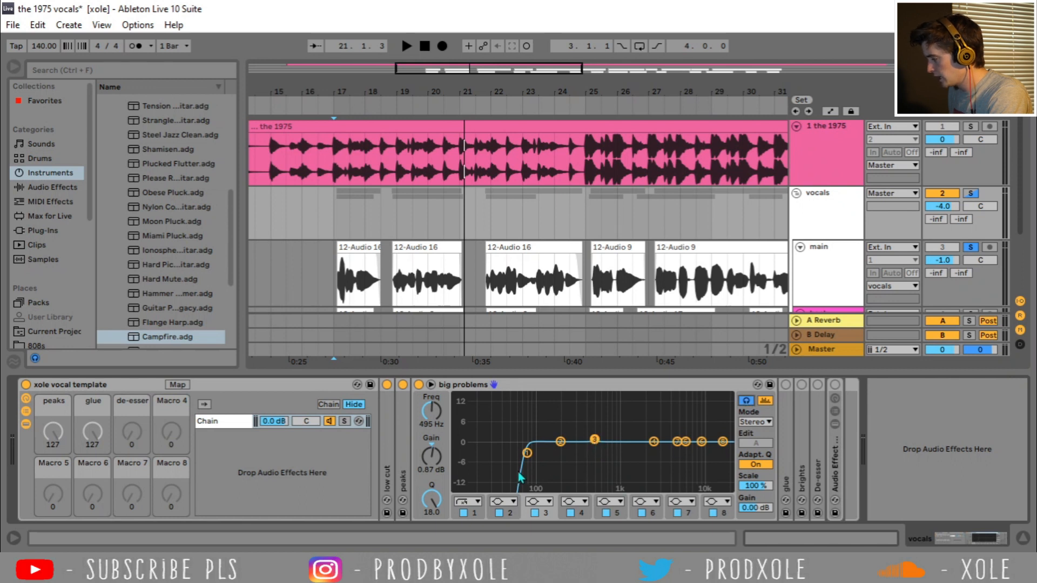
left_click_drag(439, 470, 439, 427)
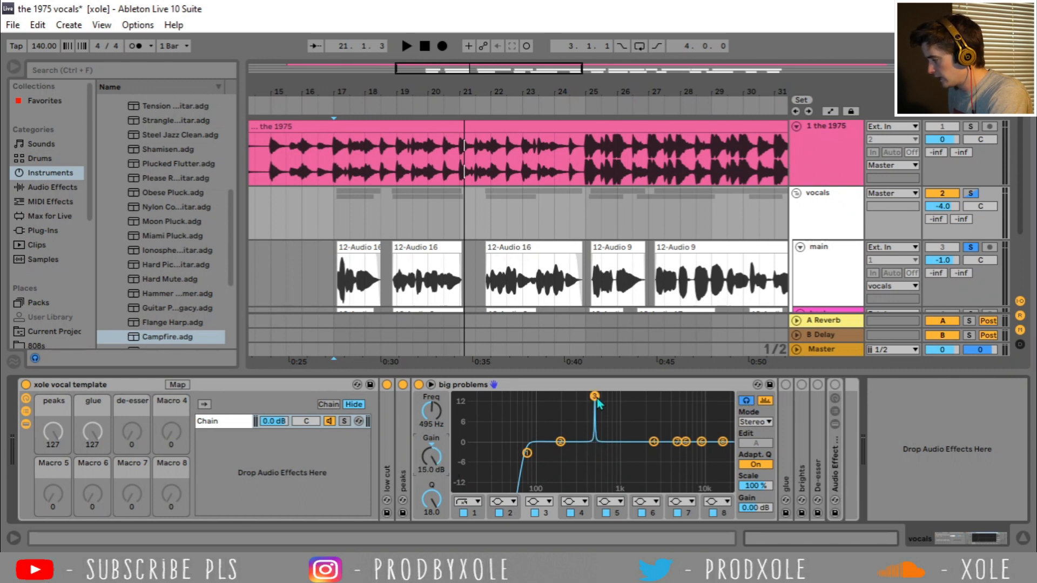
left_click_drag(432, 499, 431, 511)
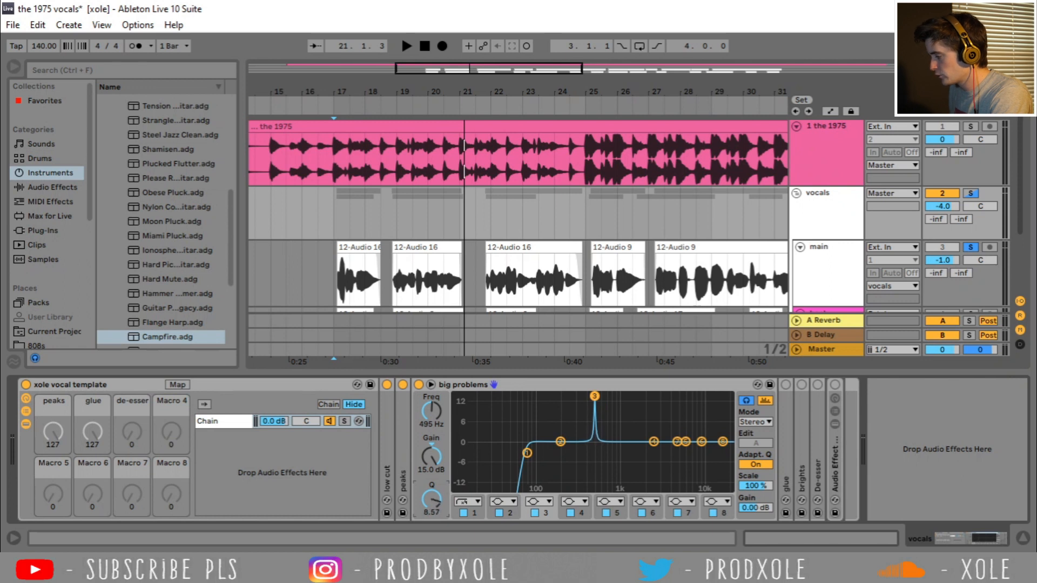
left_click(312, 262)
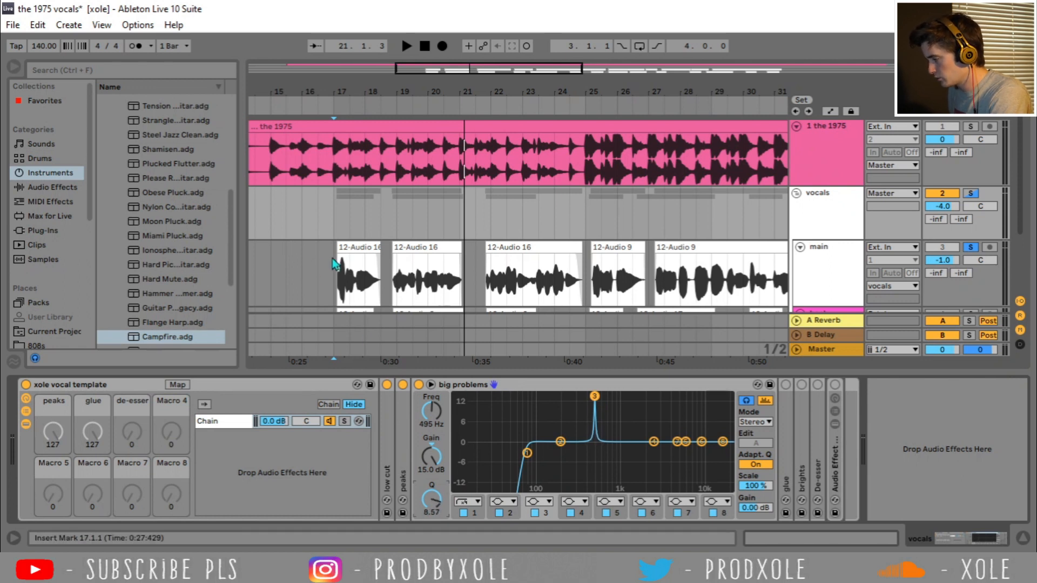
key("space")
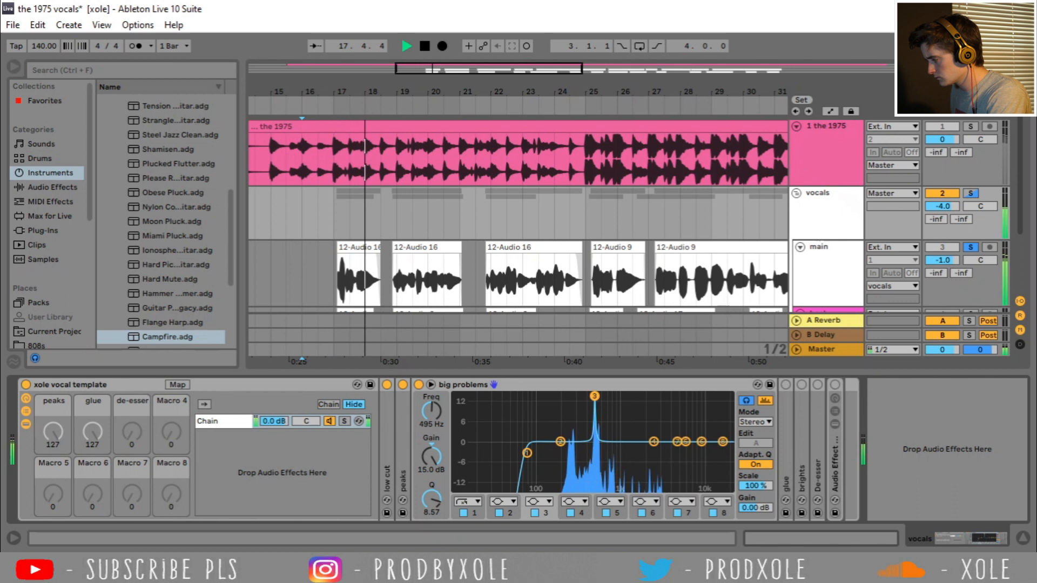
key("space")
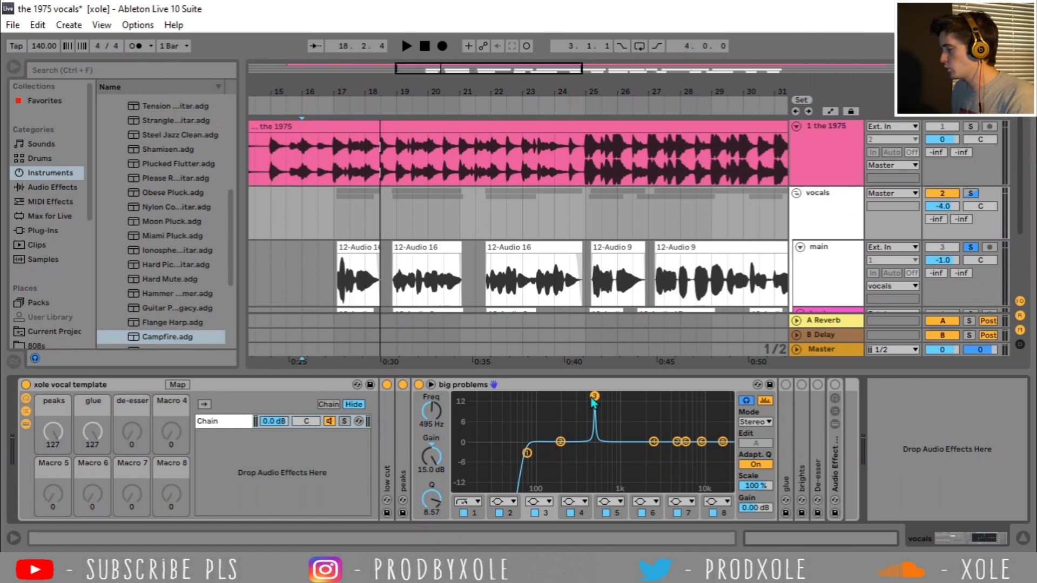
left_click_drag(430, 458, 430, 497)
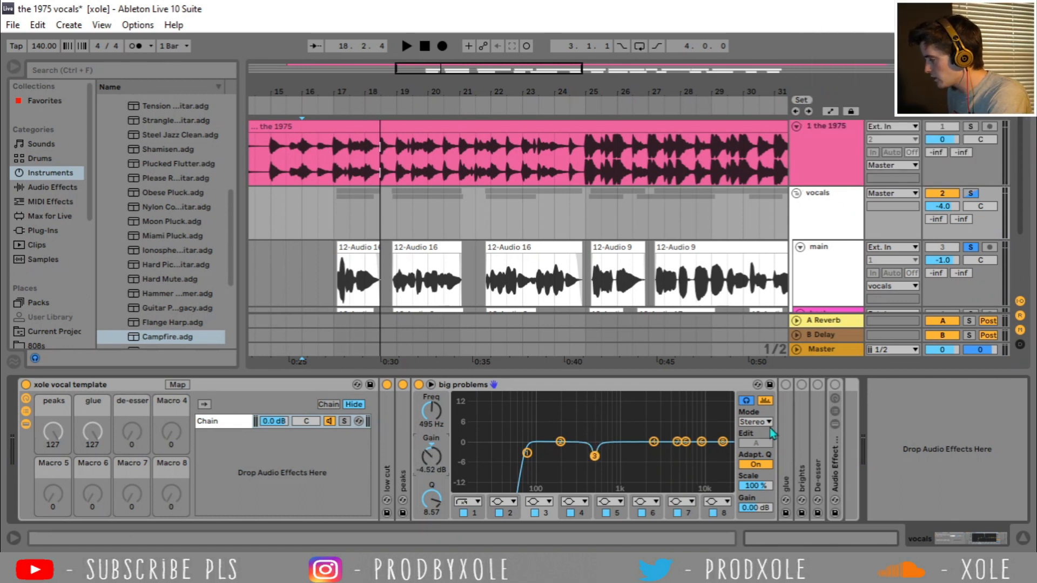
Step: Boost band 4 and sweep it to 2.97 kHz, audition it from bar 16, then cut its gain to -5.95 dB with Q 11.4
left_click_drag(654, 443, 654, 439)
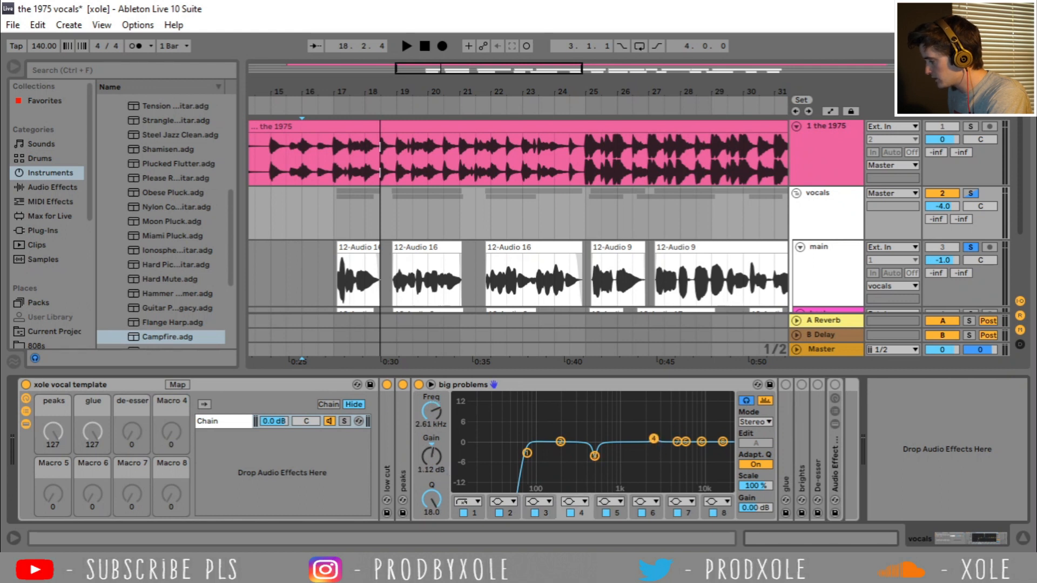
left_click_drag(652, 398, 655, 395)
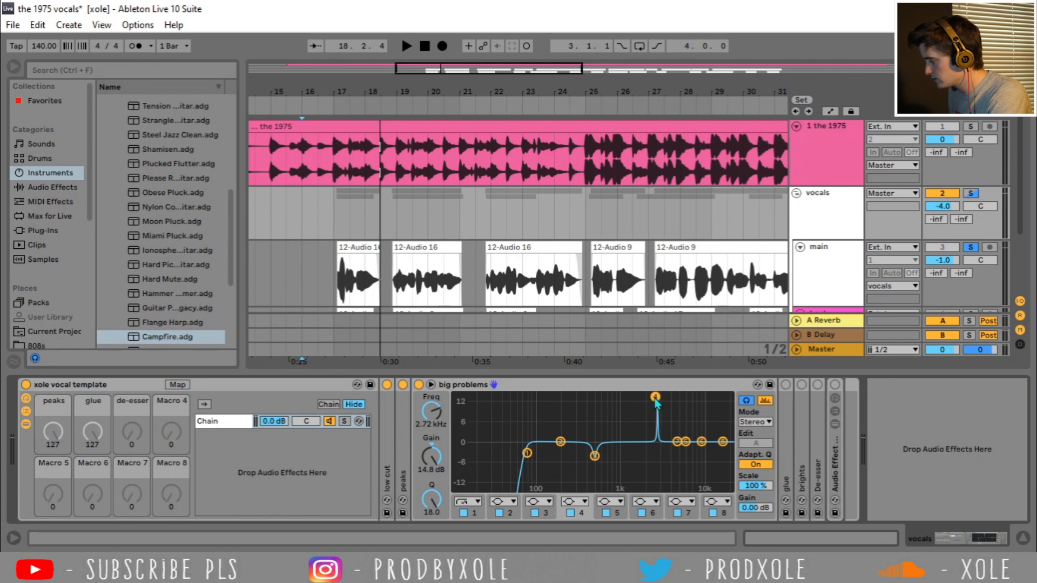
left_click(303, 274)
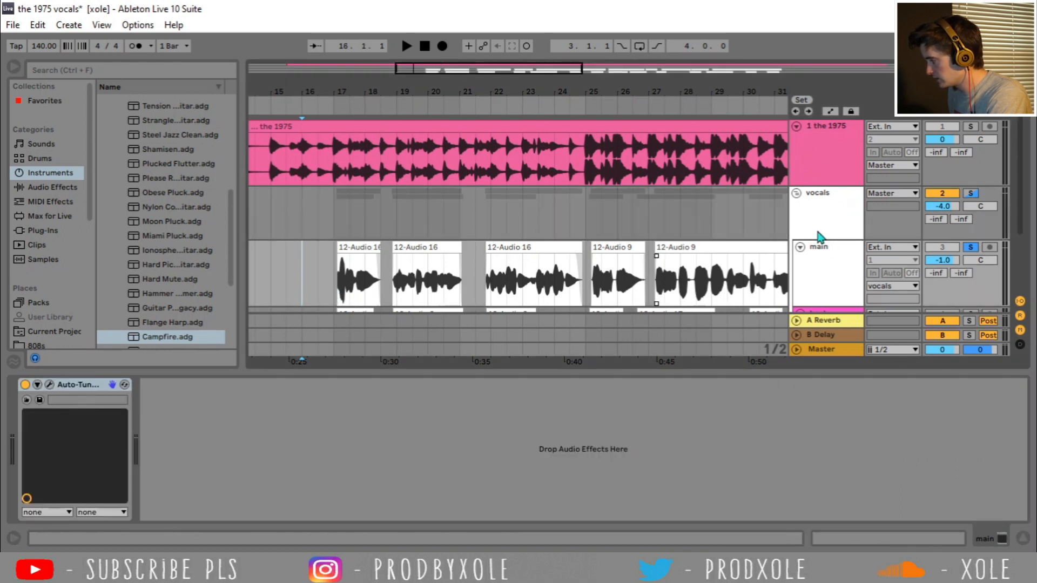
left_click(821, 233)
left_click_drag(655, 397, 659, 396)
key("space")
key("space")
left_click_drag(434, 456, 433, 510)
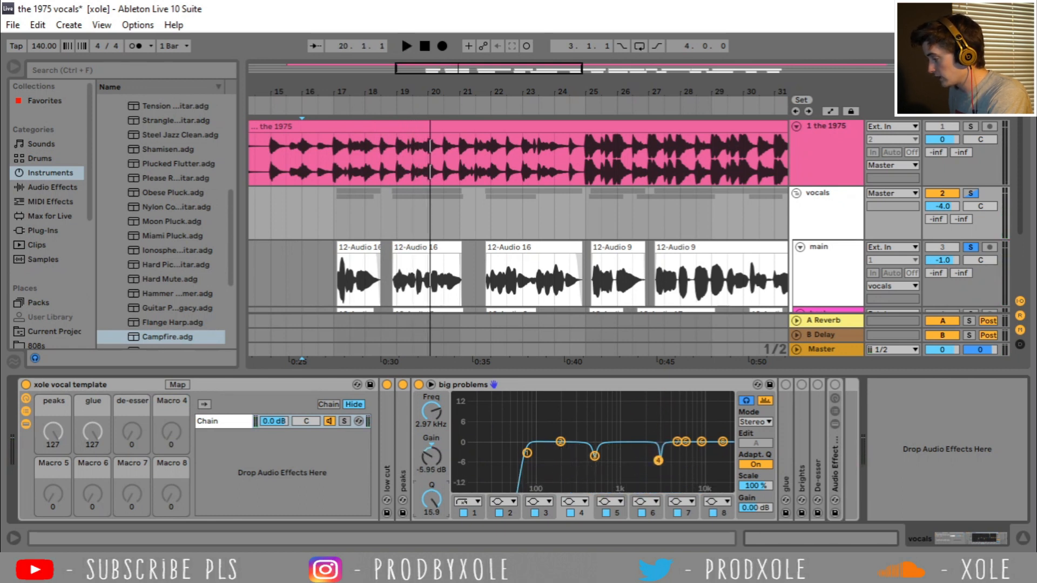
Step: Turn off the big problems EQ's audition mode, play the main vocal through it from bar 16, and fold the device
left_click(747, 402)
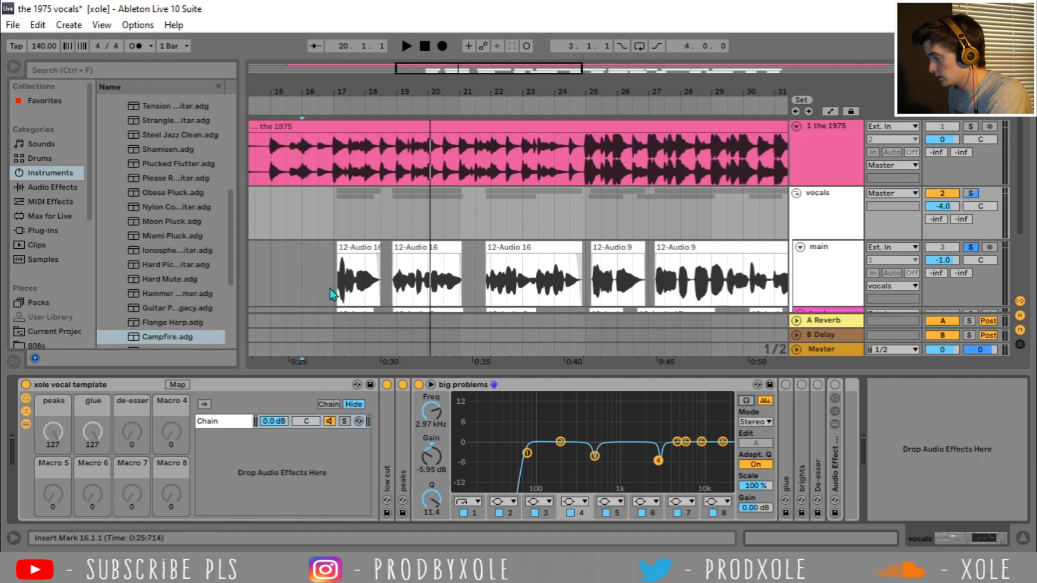
left_click(308, 269)
key("space")
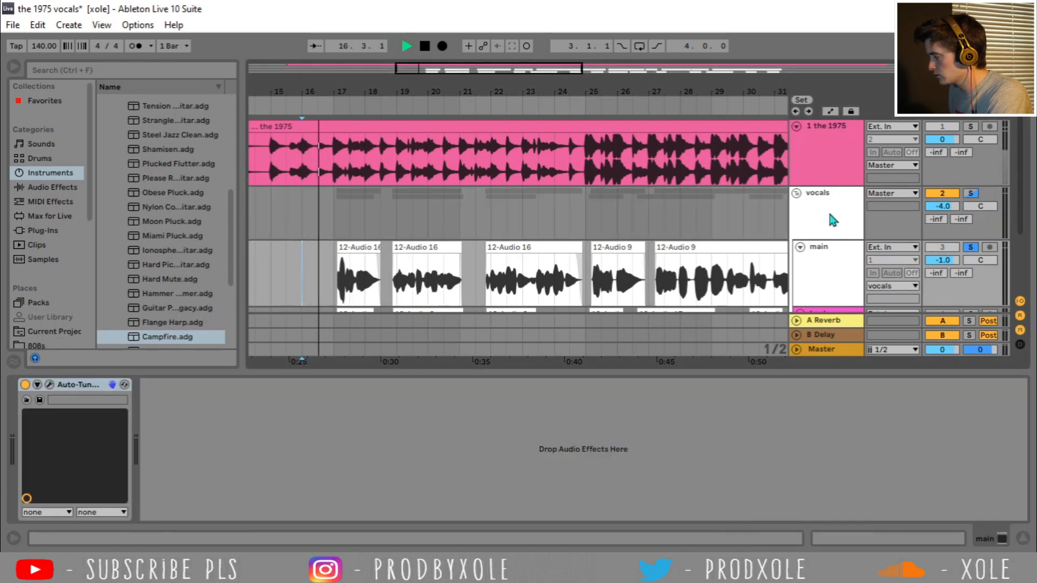
left_click(828, 208)
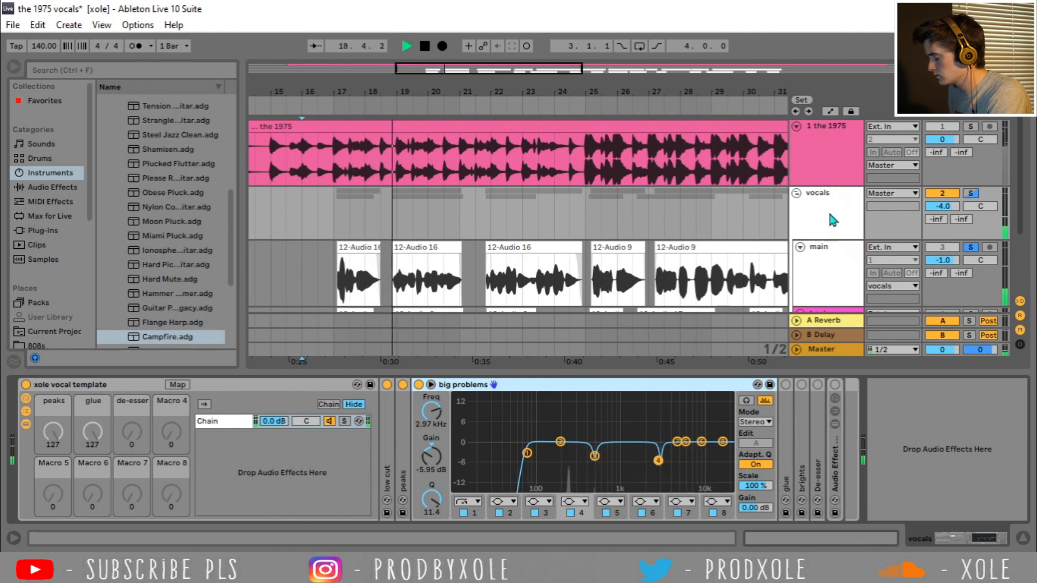
key("space")
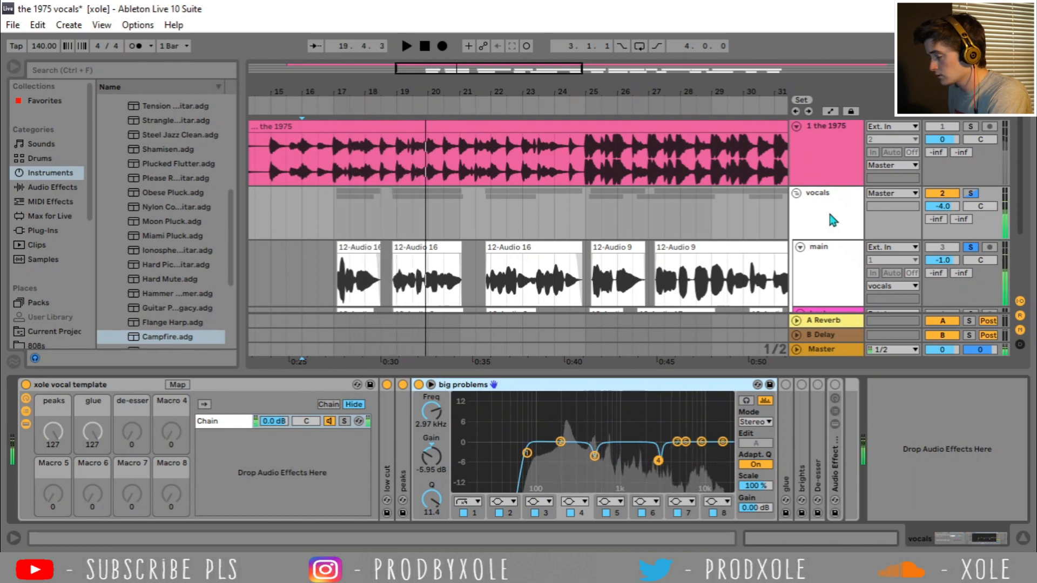
double_click(584, 386)
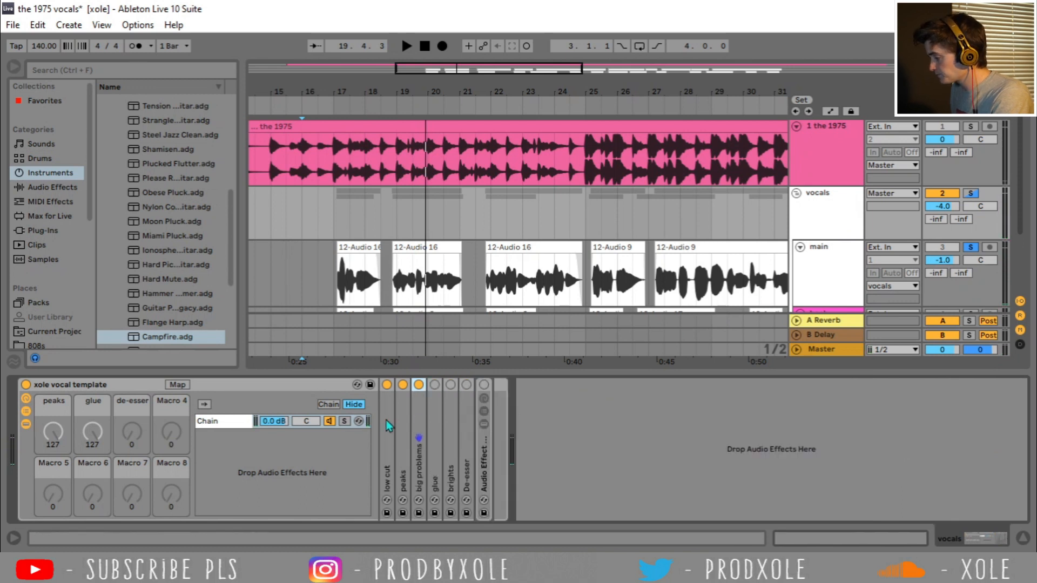
Step: Switch on the glue compressor and, during playback from bar 16, set its makeup to 0.63 dB and threshold to -1.59 dB
double_click(439, 407)
left_click(434, 385)
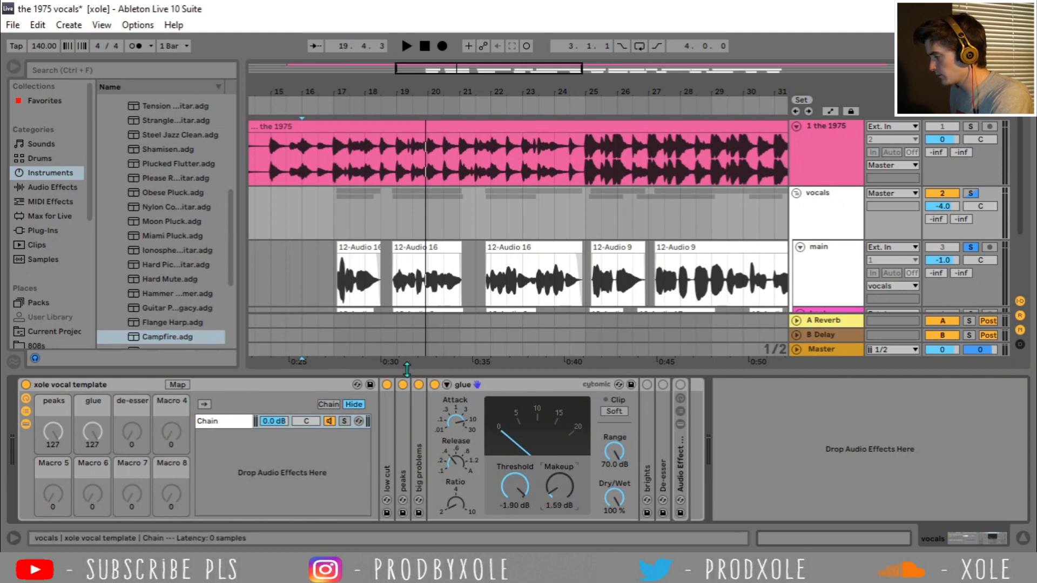
key("space")
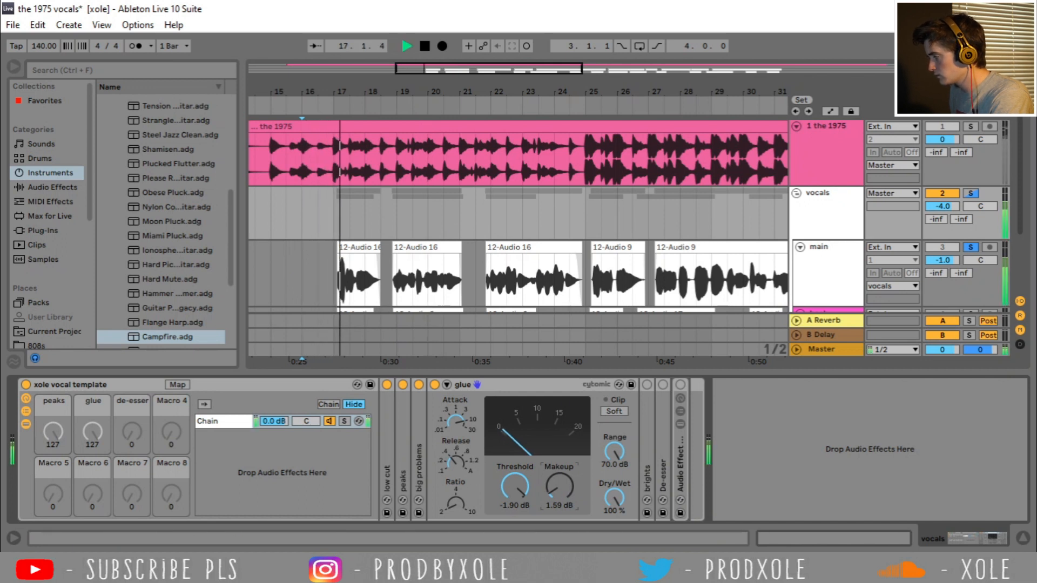
left_click_drag(556, 493, 557, 496)
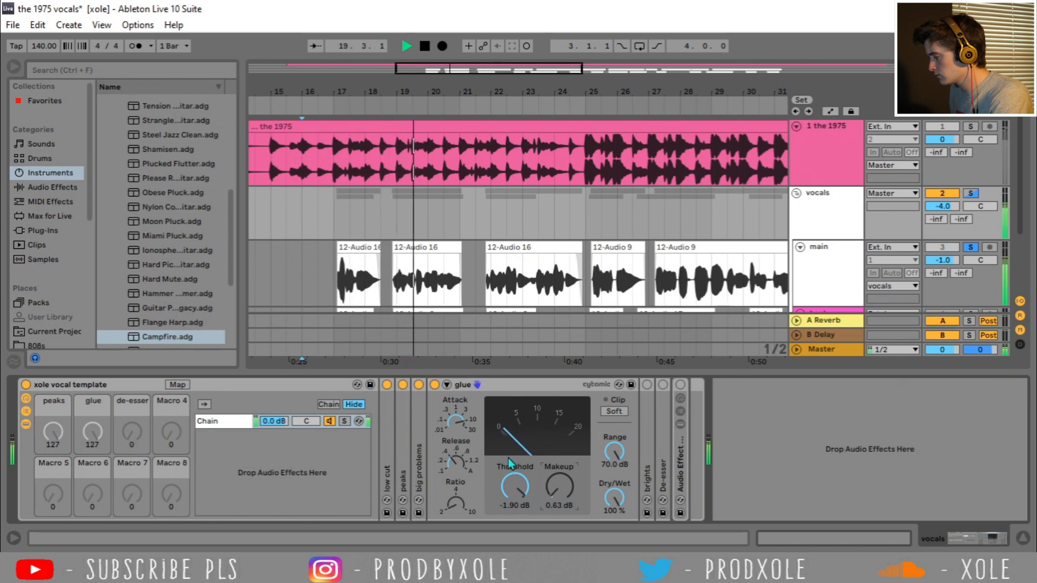
left_click(515, 486)
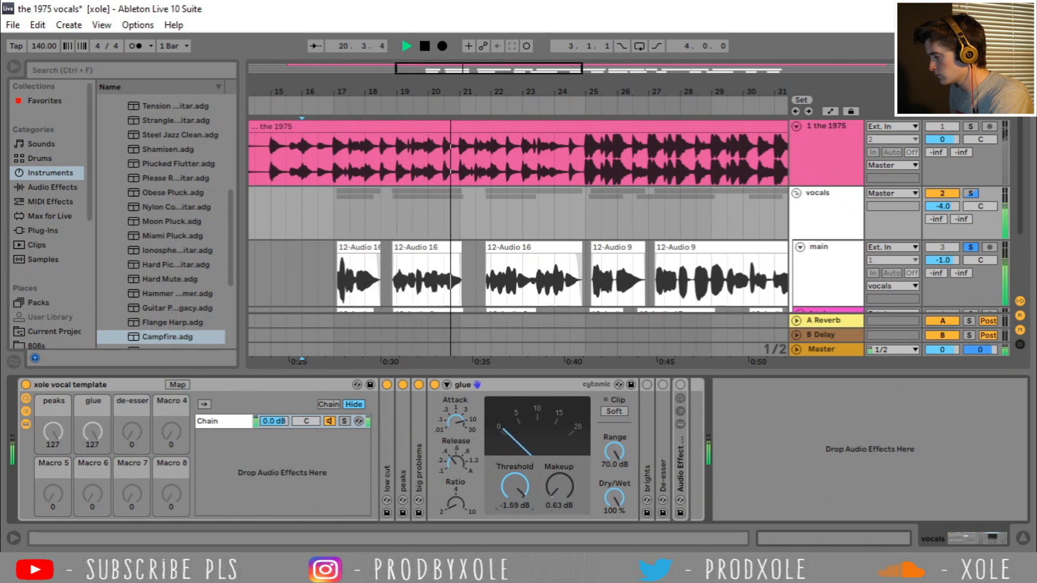
Step: Fold the glue compressor, then unfold the brights EQ and switch it on
double_click(464, 384)
double_click(452, 412)
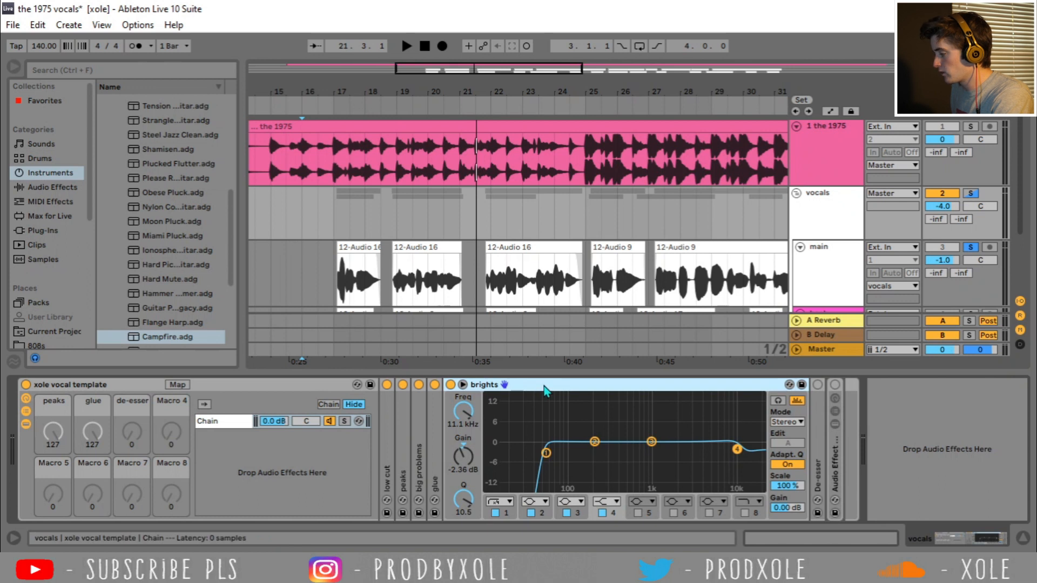
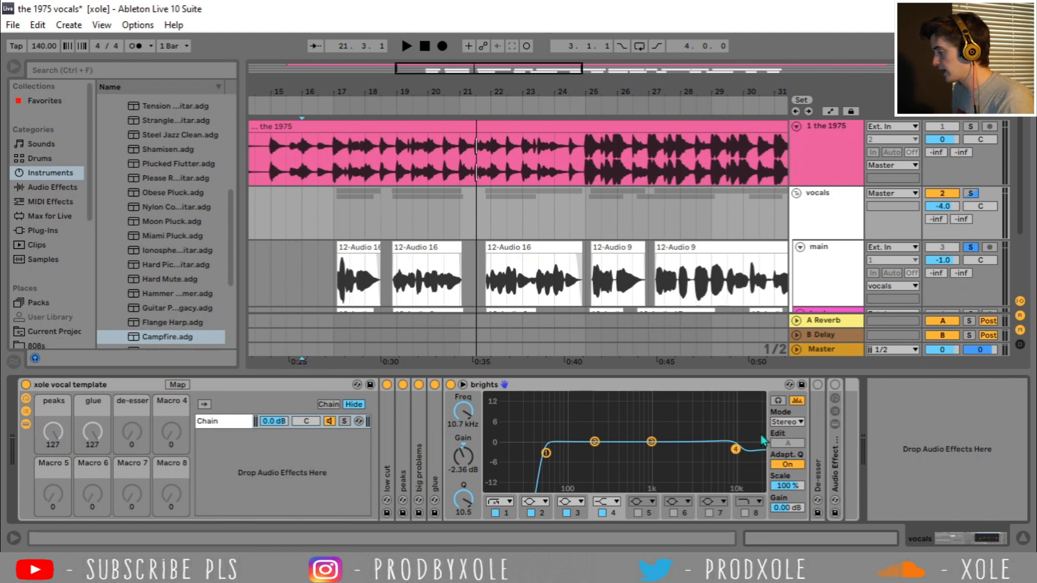
Step: Play the main vocal through the brights EQ from bar 16 and fold the device
key("space")
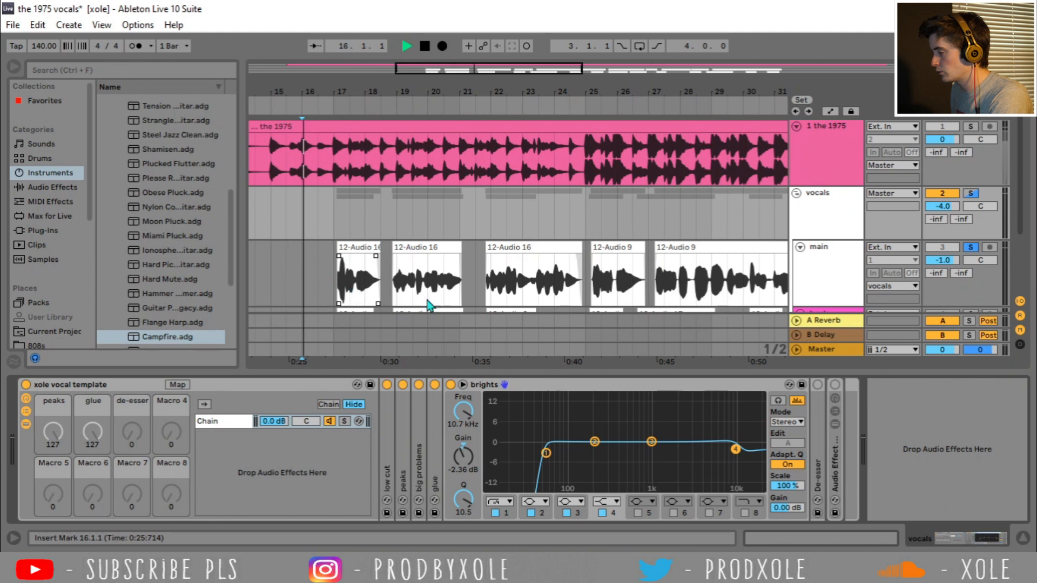
left_click(540, 386)
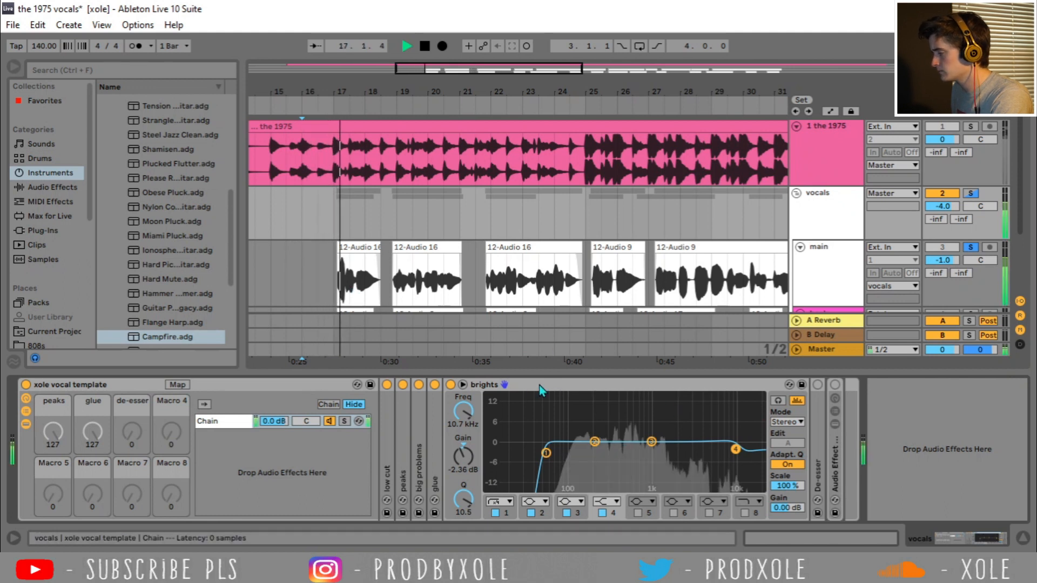
double_click(539, 384)
Step: Unfold the De-esser, stop playback, remove the De-esser from the chain and unfold the Audio Effect Rack
double_click(466, 416)
key("space")
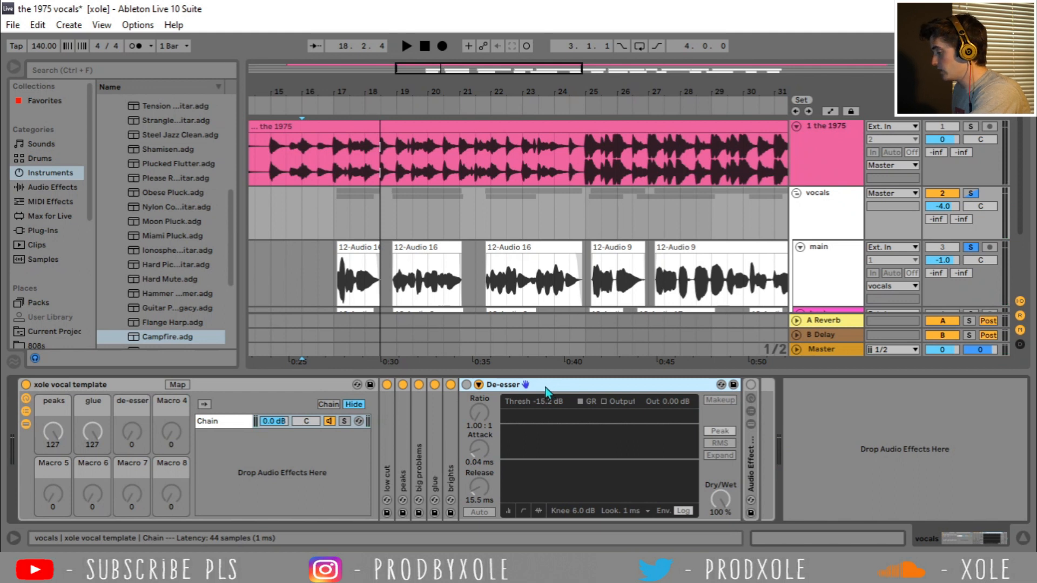
double_click(546, 386)
double_click(467, 453)
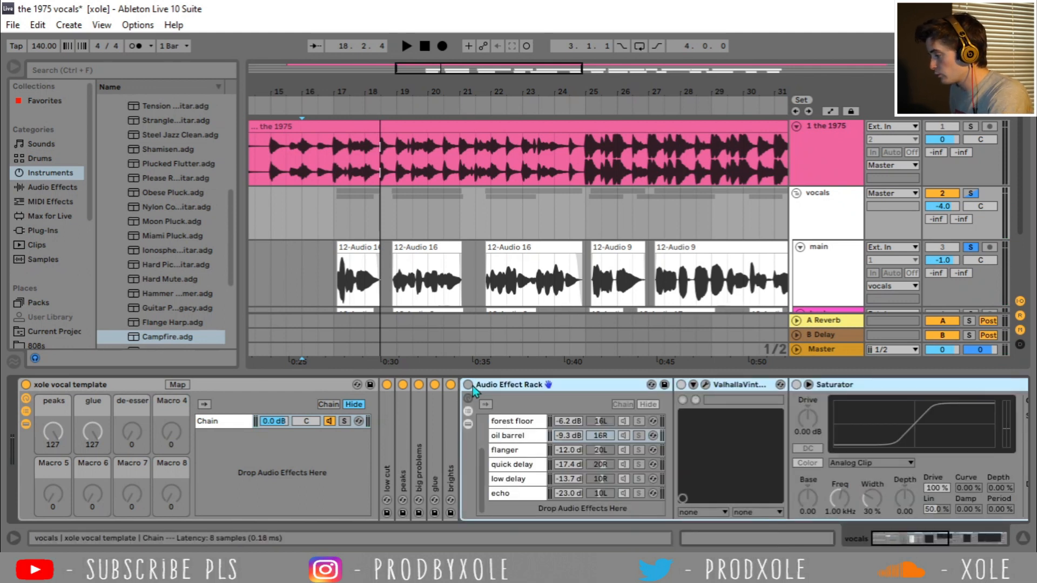
Step: Switch on the Audio Effect Rack and deactivate all its chains from regcomp through echo, keeping only DRY active
left_click(624, 450)
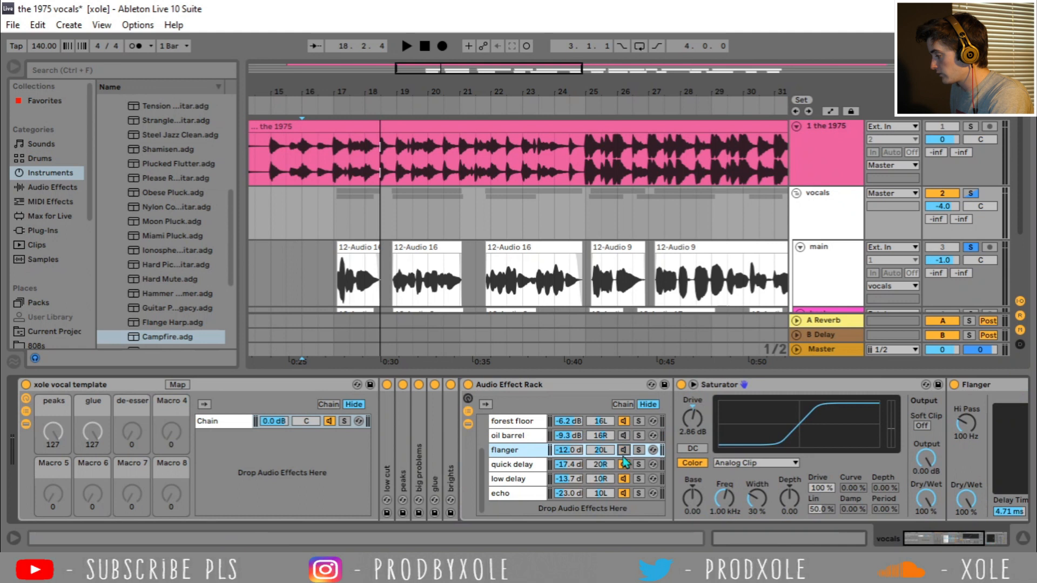
left_click(624, 479)
left_click(624, 493)
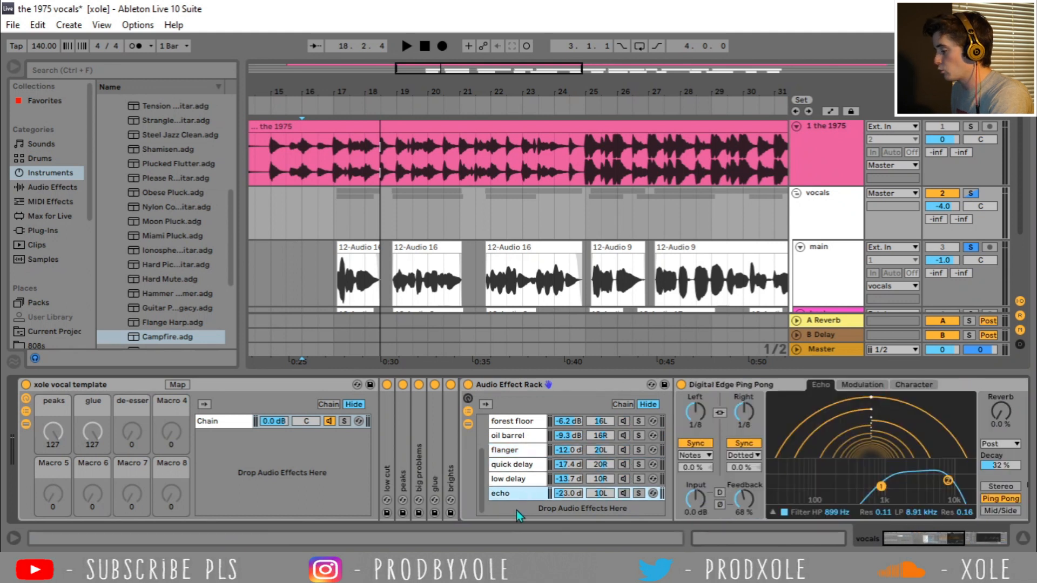
Step: Demonstrate creating an empty chain below echo in the Audio Effect Rack, with the audio effects shown in the browser, and remove it again
right_click(518, 511)
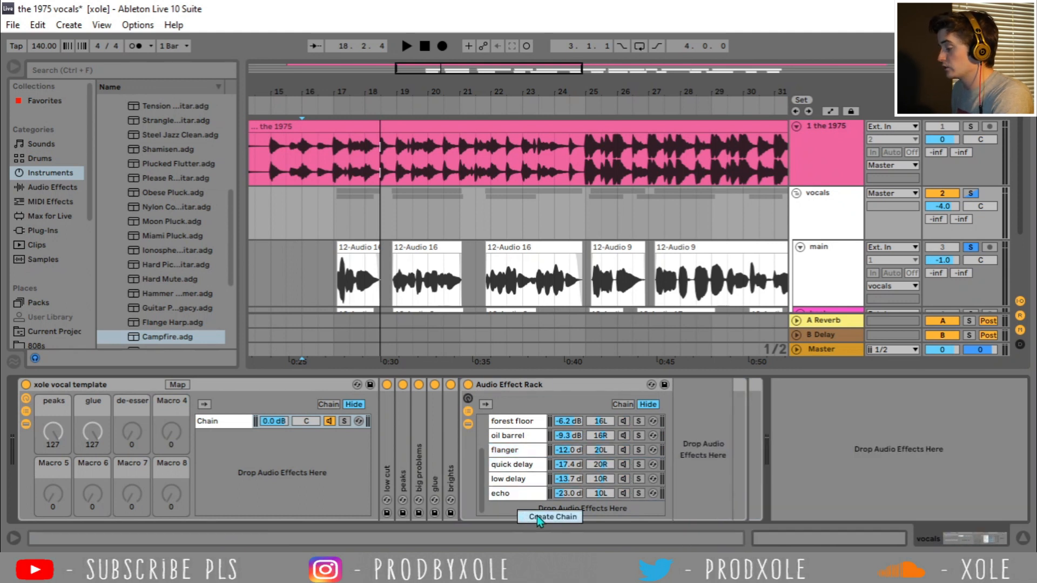
left_click(537, 516)
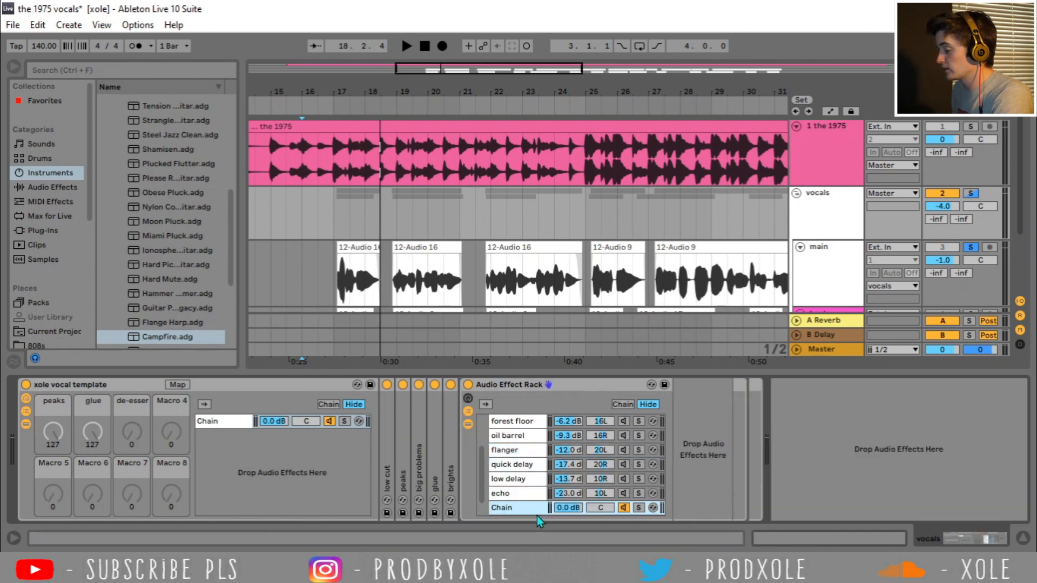
left_click(41, 186)
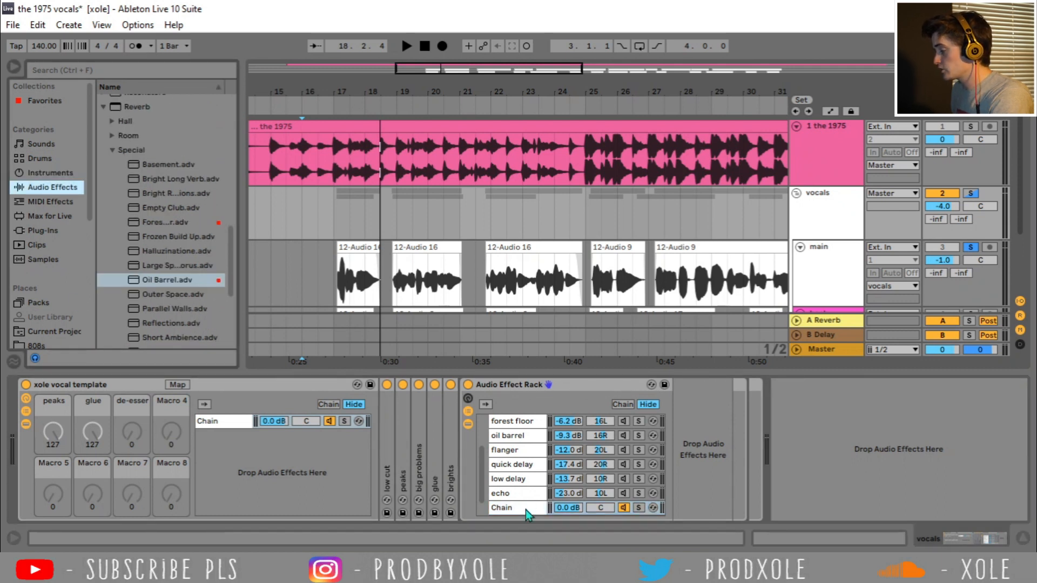
left_click(520, 473)
Step: Delete the Chorus from the DRY chain and play the vocals through DRY alone from bar 16
scroll(518, 459, "up", 3)
left_click(510, 424)
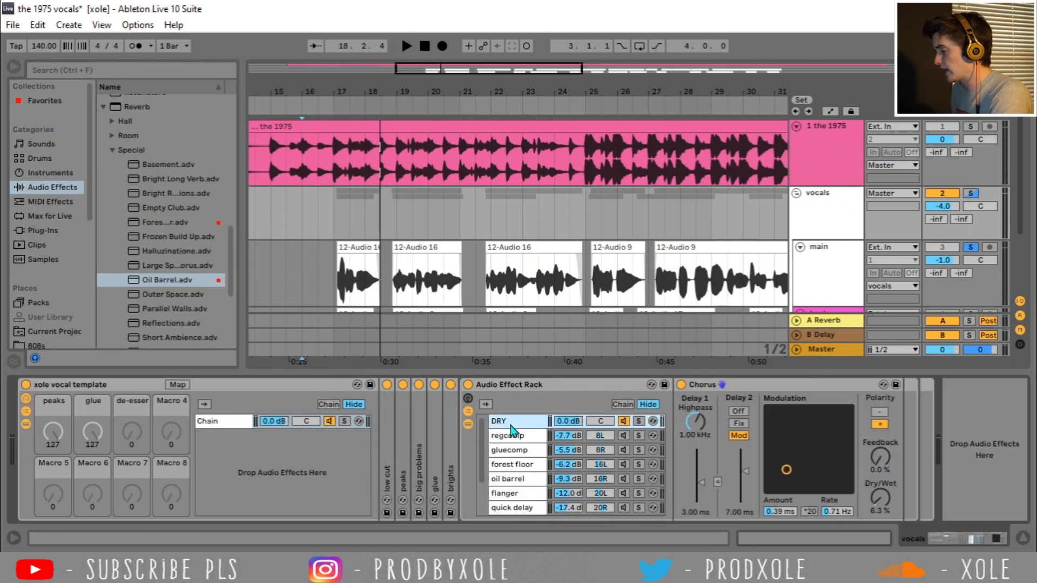
left_click(751, 391)
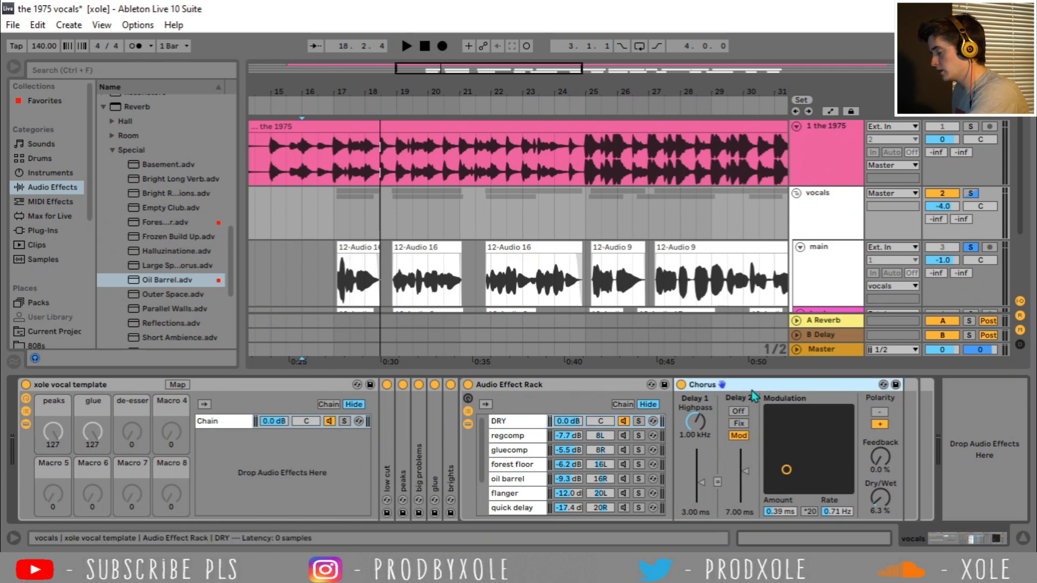
key("Delete")
left_click(516, 425)
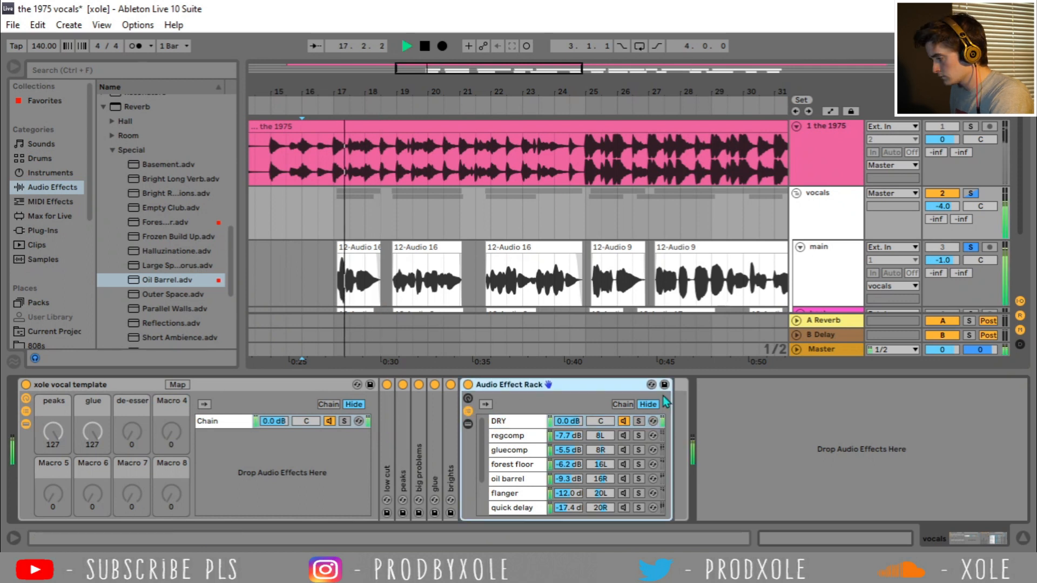
key("space")
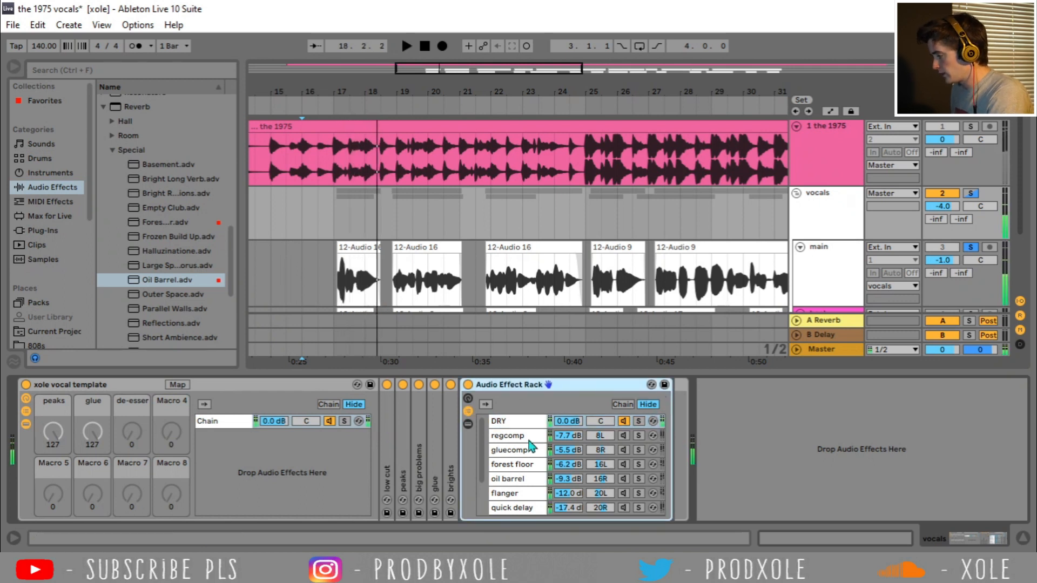
Step: Activate the regcomp and gluecomp chains and play the vocals through them from bar 16
left_click(520, 435)
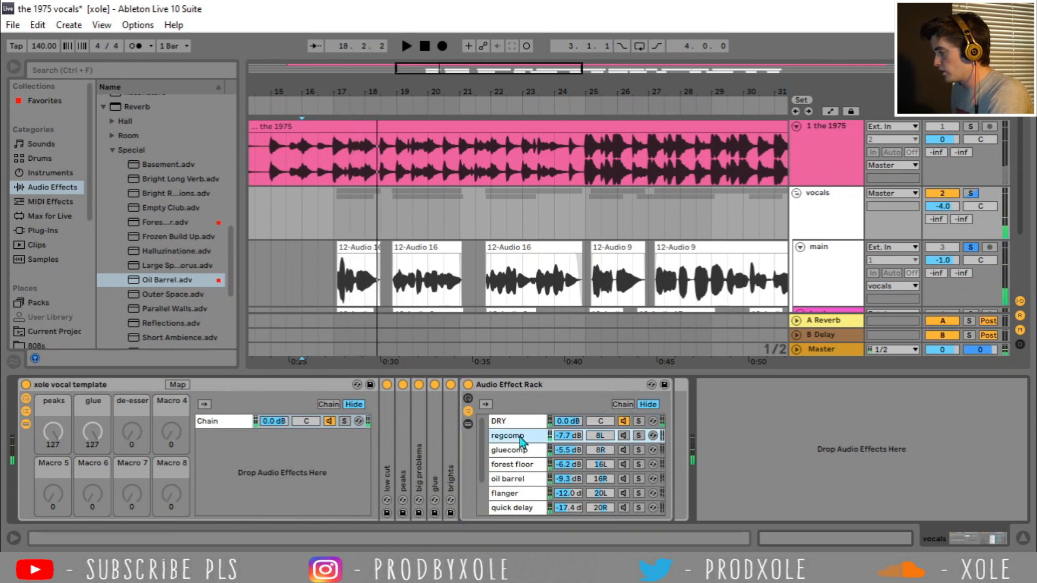
left_click(623, 450)
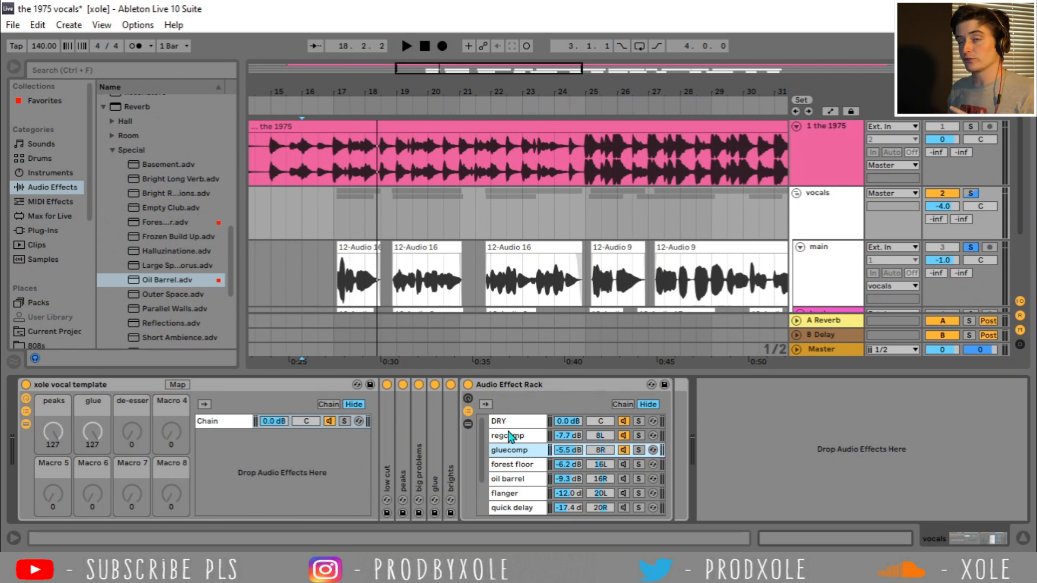
left_click(510, 437)
key("space")
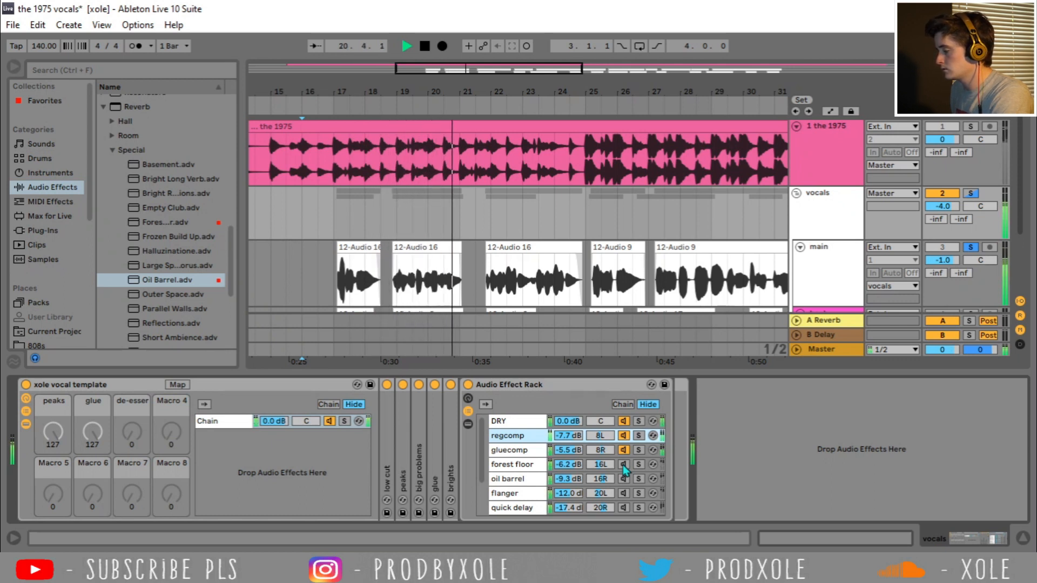
key("space")
Step: Activate the forest floor and oil barrel chains in the Audio Effect Rack
left_click(531, 448)
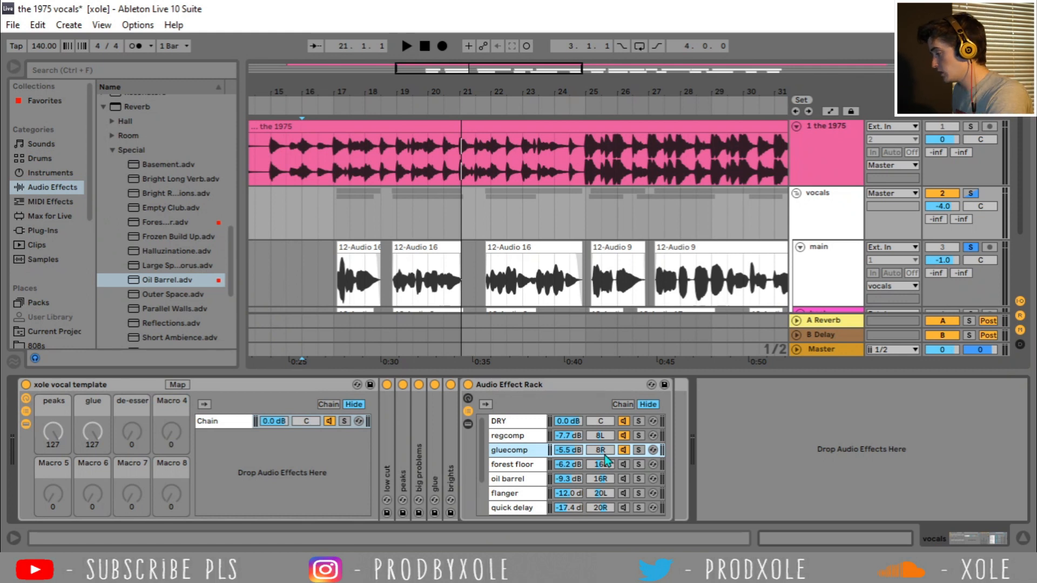
left_click(624, 464)
left_click(623, 479)
left_click(513, 466)
left_click(502, 479)
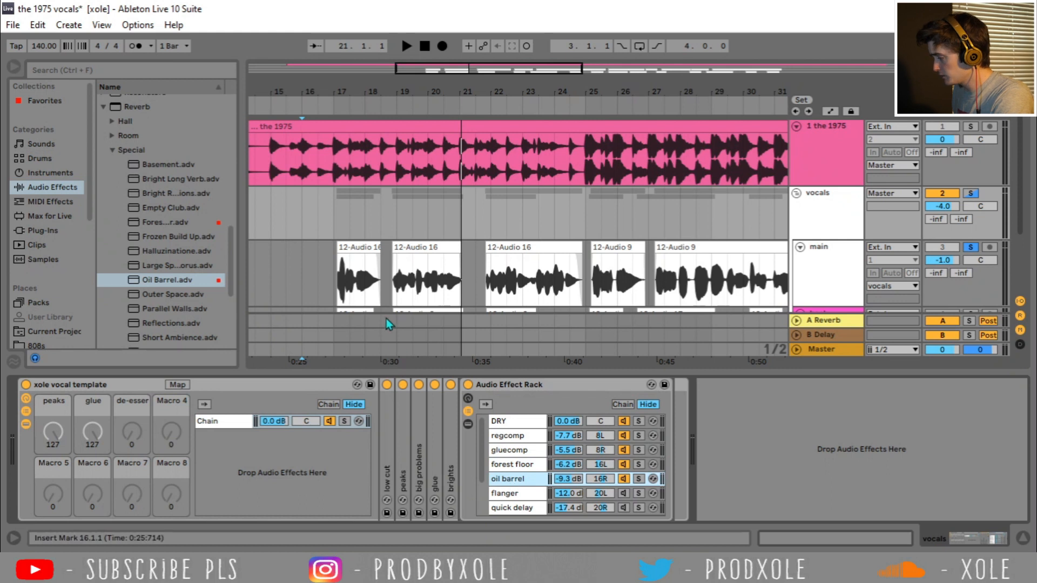
Step: Play the vocals from bar 17 to hear the forest floor and oil barrel chains, with the vocals group's devices shown
left_click(333, 274)
left_click(833, 221)
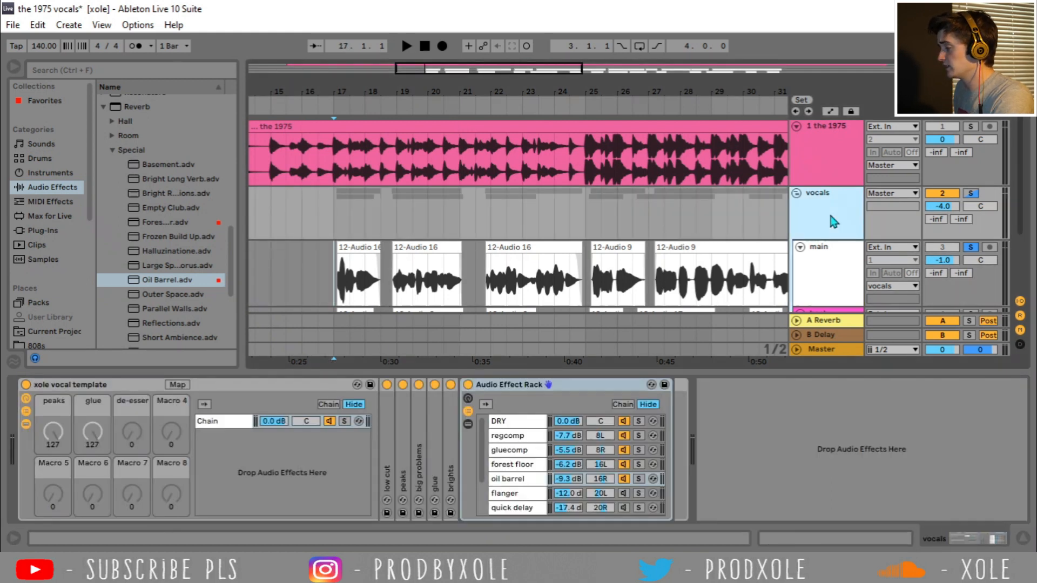
key("space")
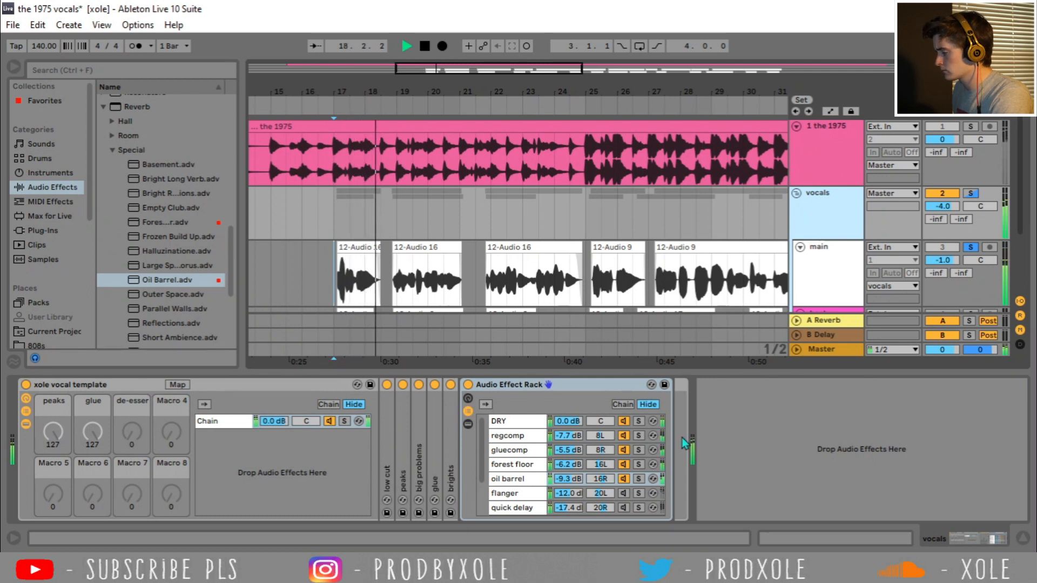
scroll(617, 502, "down", 3)
left_click(615, 506)
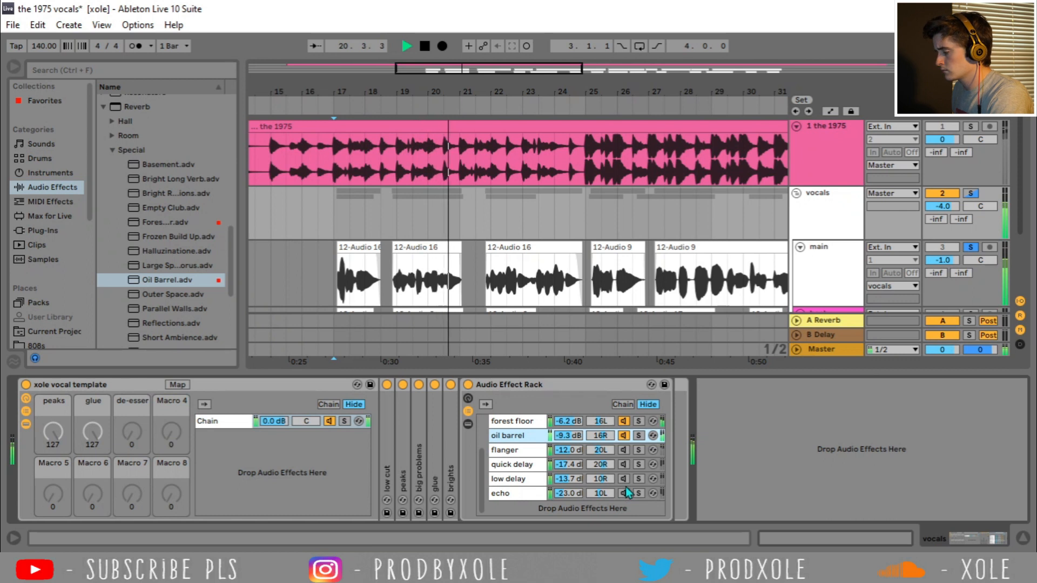
key("space")
Step: Activate the flanger chain, pan it to 10L and play the vocals from bar 17
left_click(625, 451)
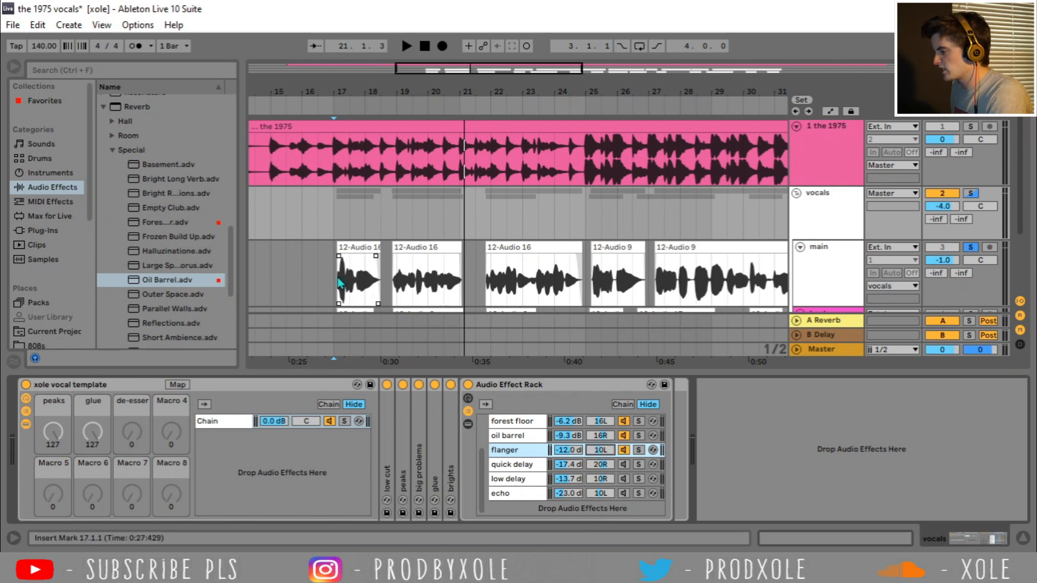
key("space")
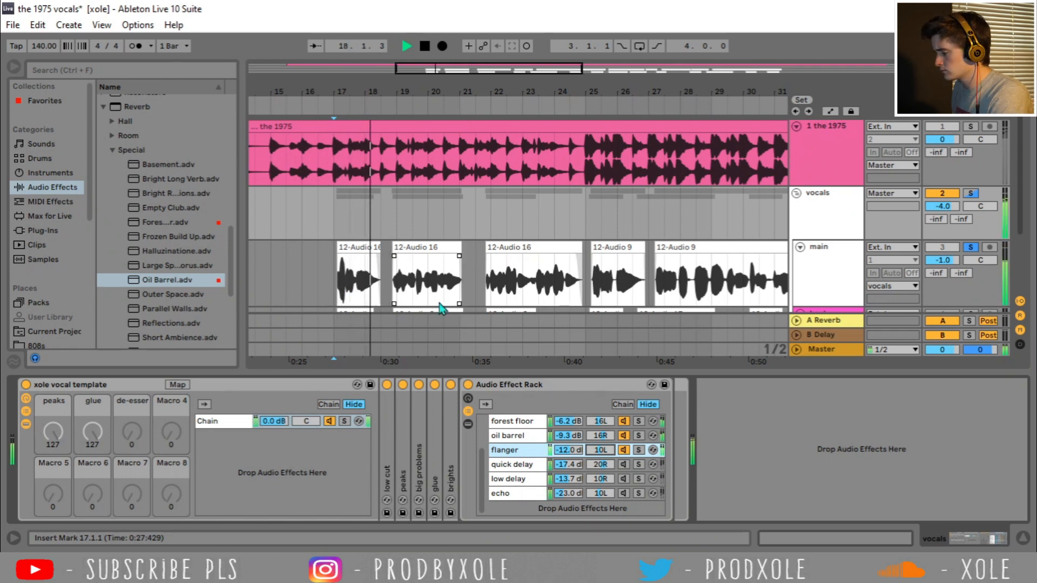
key("space")
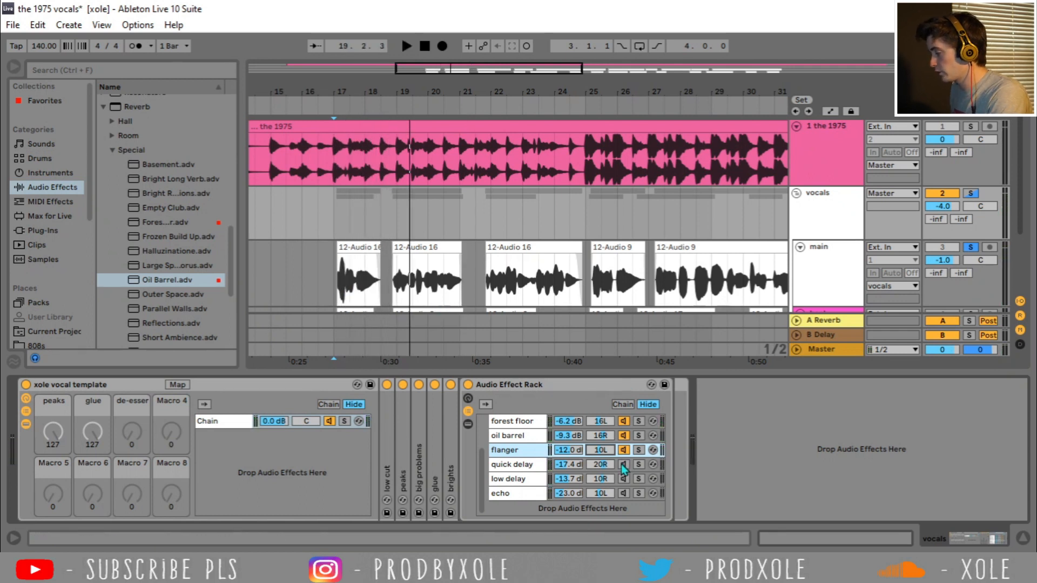
Step: Activate the quick delay chain and look through its devices from the Filter Delay to the EQ
left_click(621, 464)
left_click(541, 465)
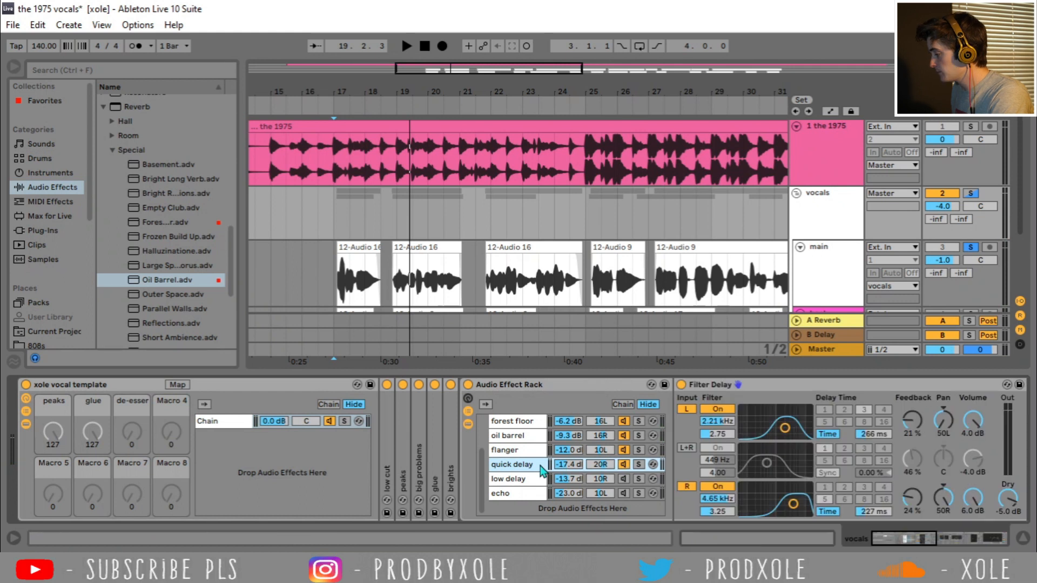
left_click(752, 397)
left_click_drag(877, 548, 934, 547)
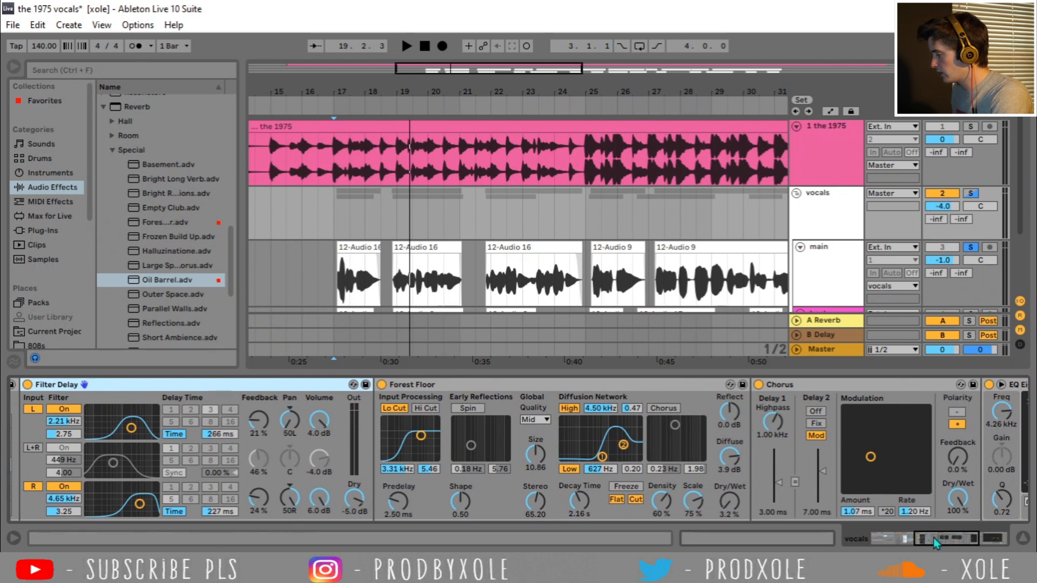
left_click_drag(934, 537, 909, 537)
Step: Play the vocals from bar 17 and raise the quick delay chain's volume to -15.0 dB
left_click(326, 282)
key("space")
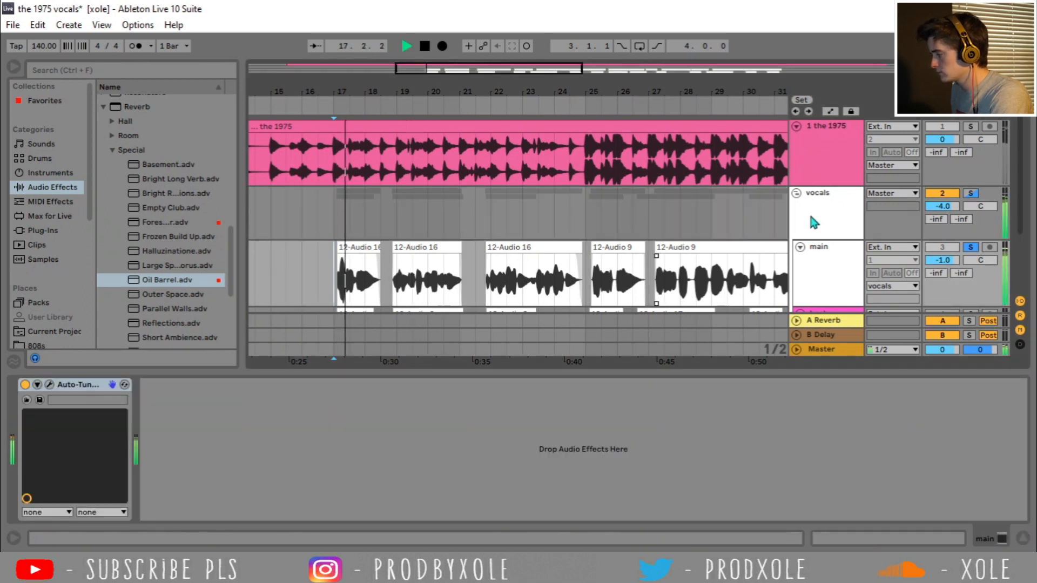
left_click(837, 204)
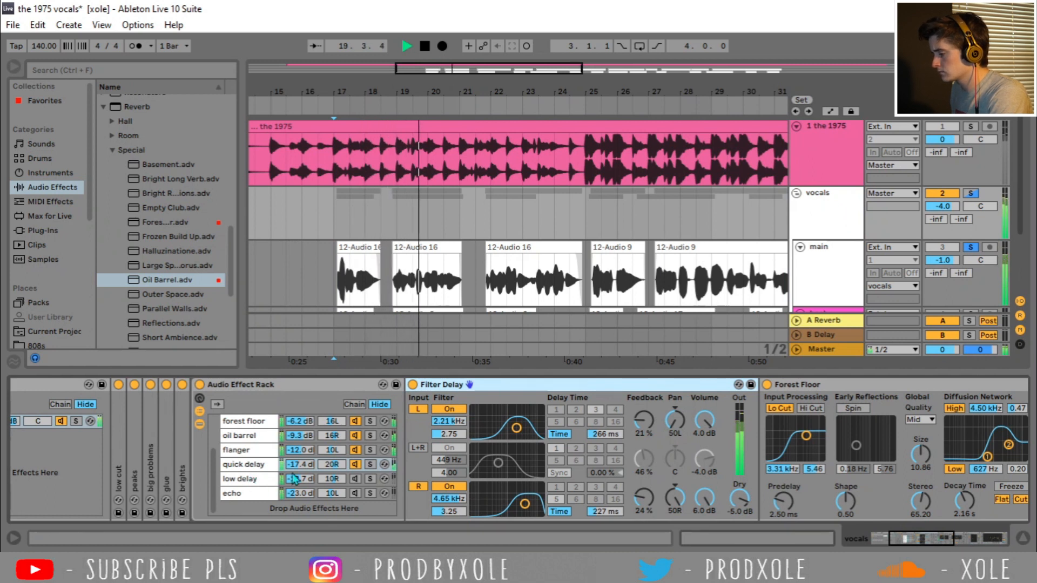
left_click(254, 464)
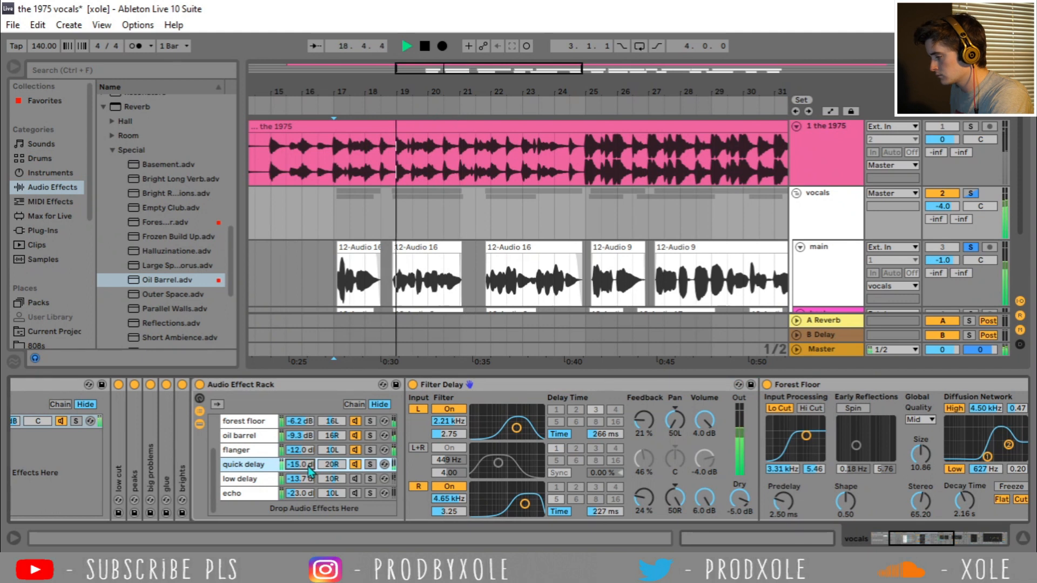
key("space")
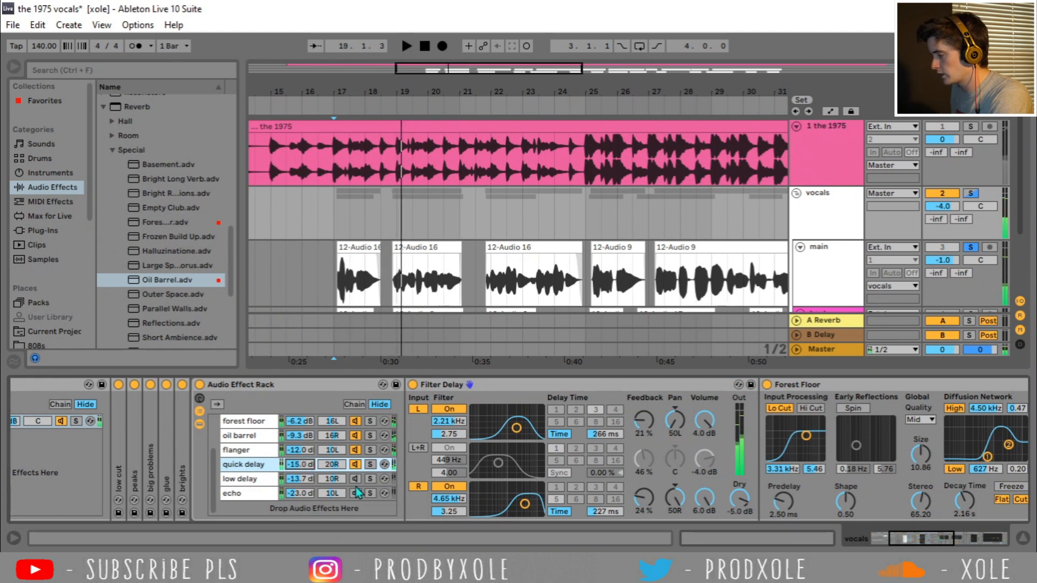
Step: Activate the low delay chain and play the vocals with it from bar 17
left_click(358, 483)
left_click(340, 274)
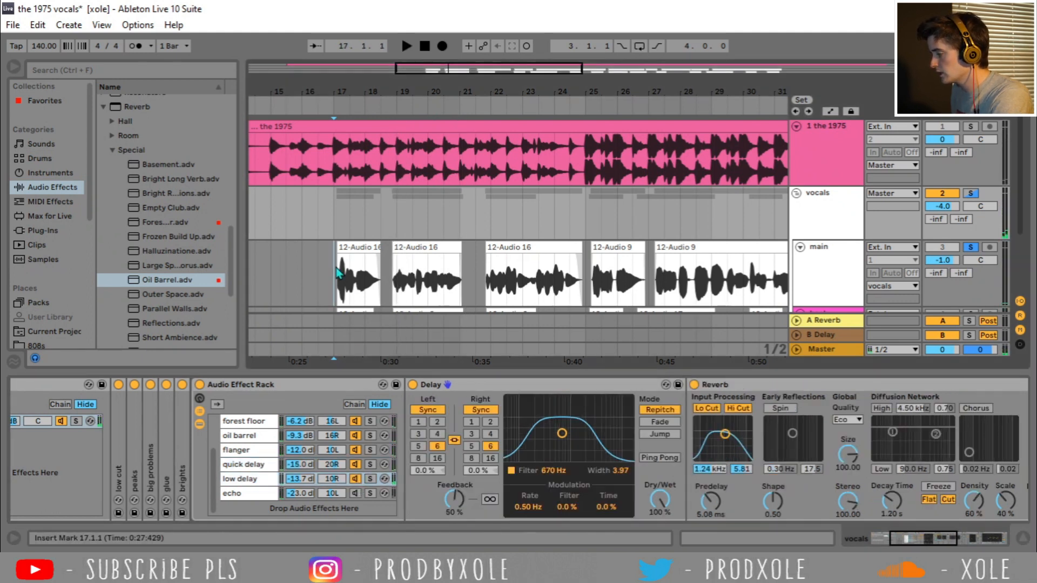
key("space")
left_click(825, 228)
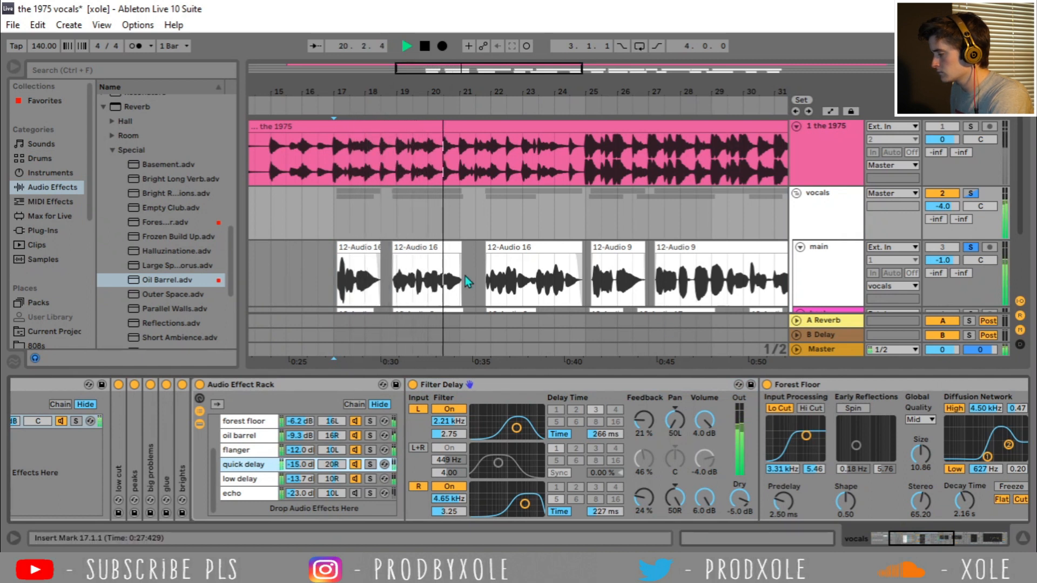
key("space")
Step: Delete the low delay chain and play the vocals from bar 17 with the echo chain active
left_click(257, 479)
key("Delete")
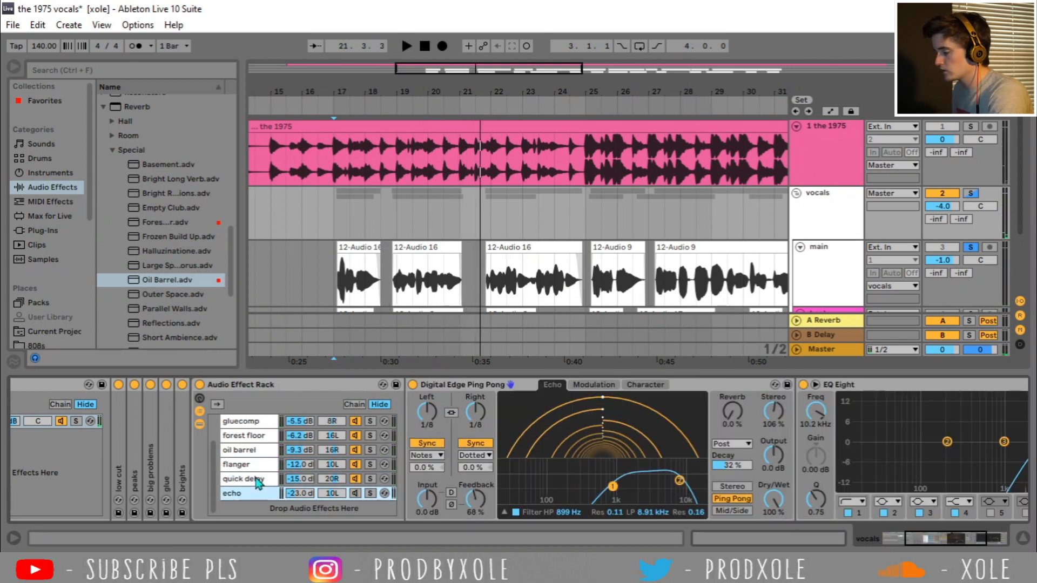
left_click(345, 289)
key("space")
left_click(825, 218)
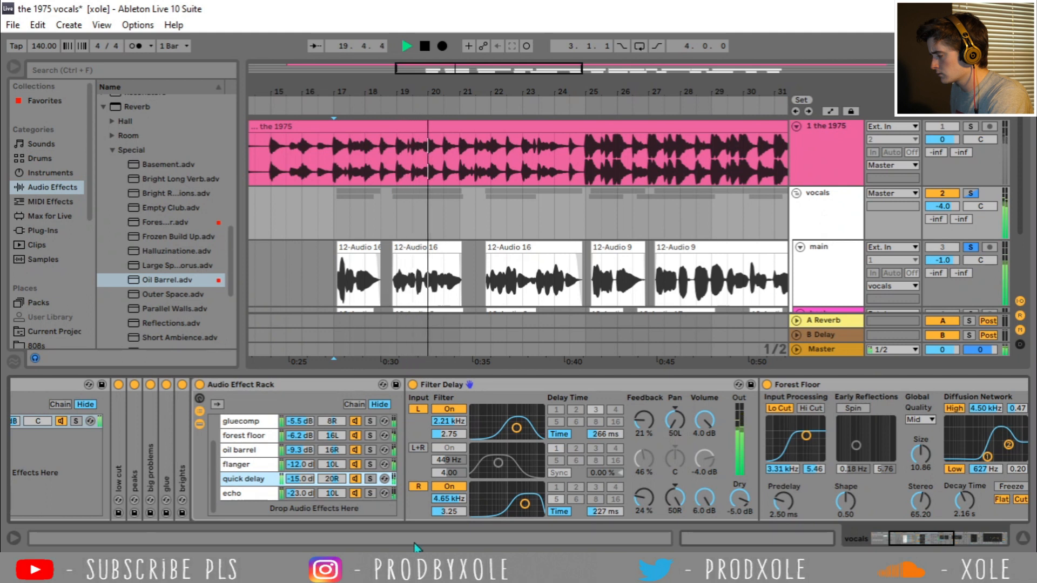
Step: Lower the echo chain's volume to -24.0 dB and shift its Echo filter to about HP 422 Hz and LP 5.16 kHz
left_click(298, 495)
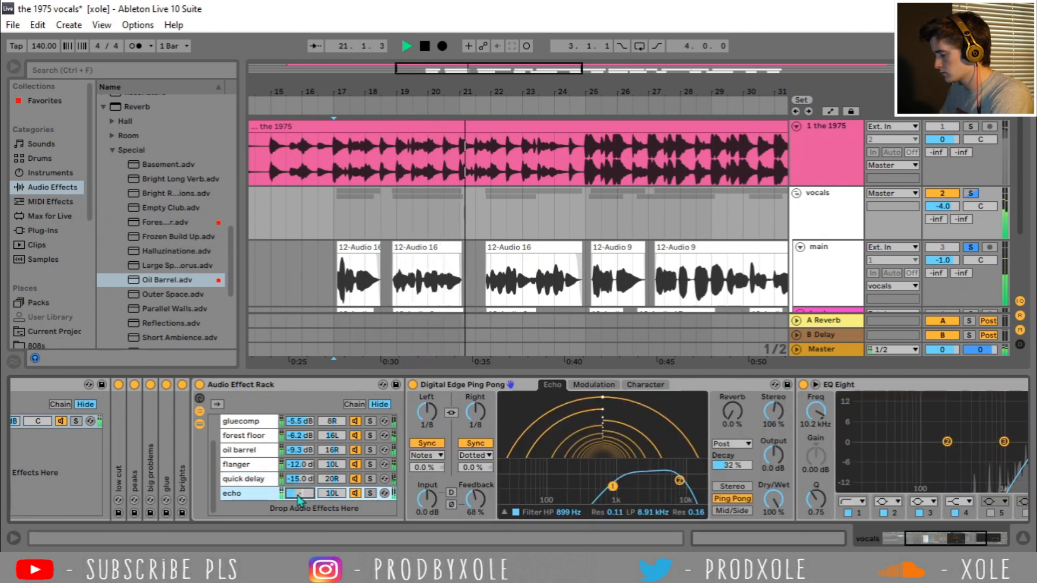
key("Down")
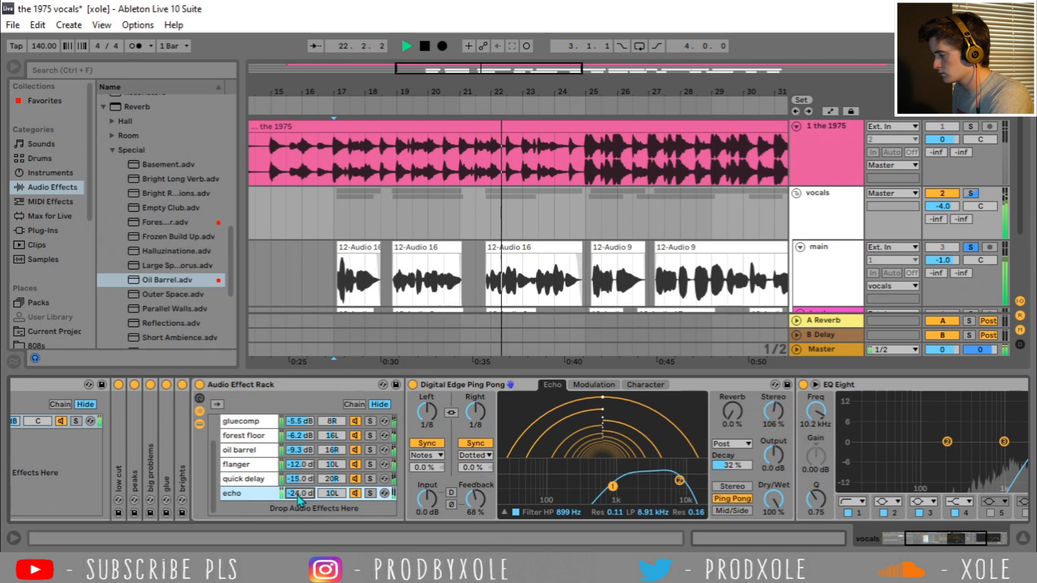
left_click_drag(612, 487, 591, 486)
left_click_drag(680, 480, 665, 466)
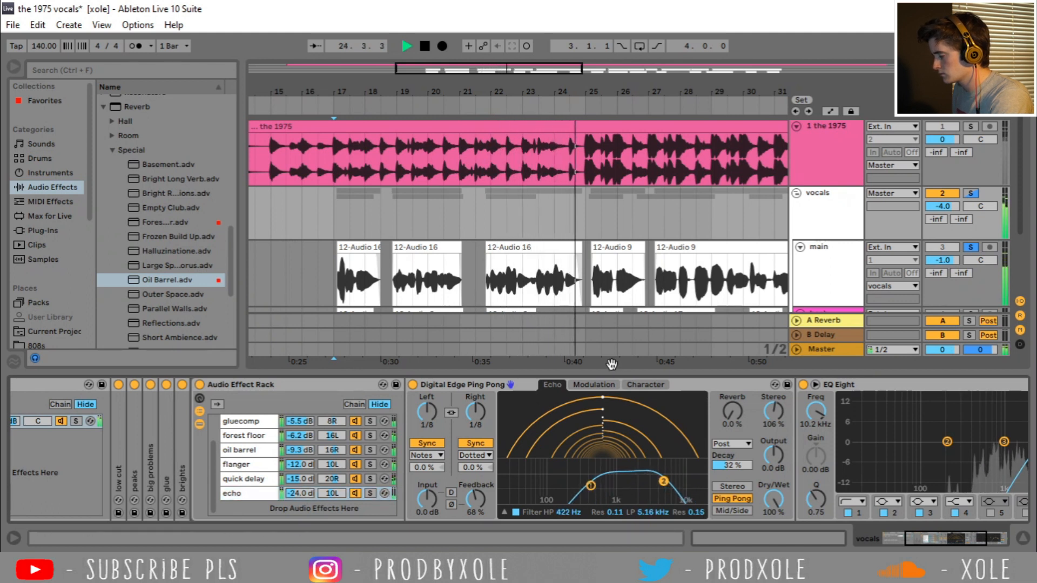
key("space")
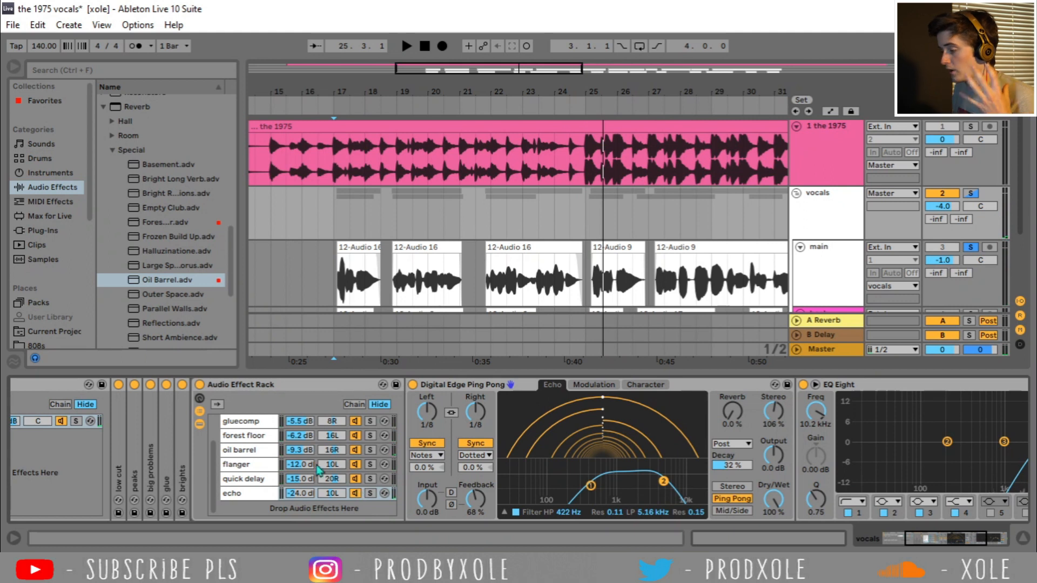
Step: Collapse the vocals group's effect rack, take the vocals out of solo and play the instrumental with the main vocal from bar 15
left_click(263, 386)
double_click(129, 387)
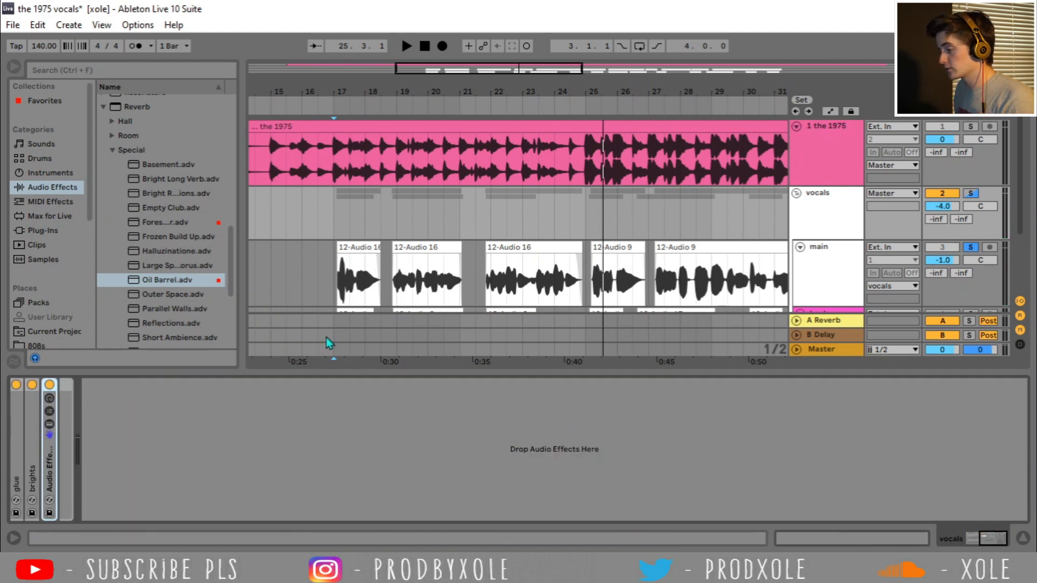
left_click(273, 252)
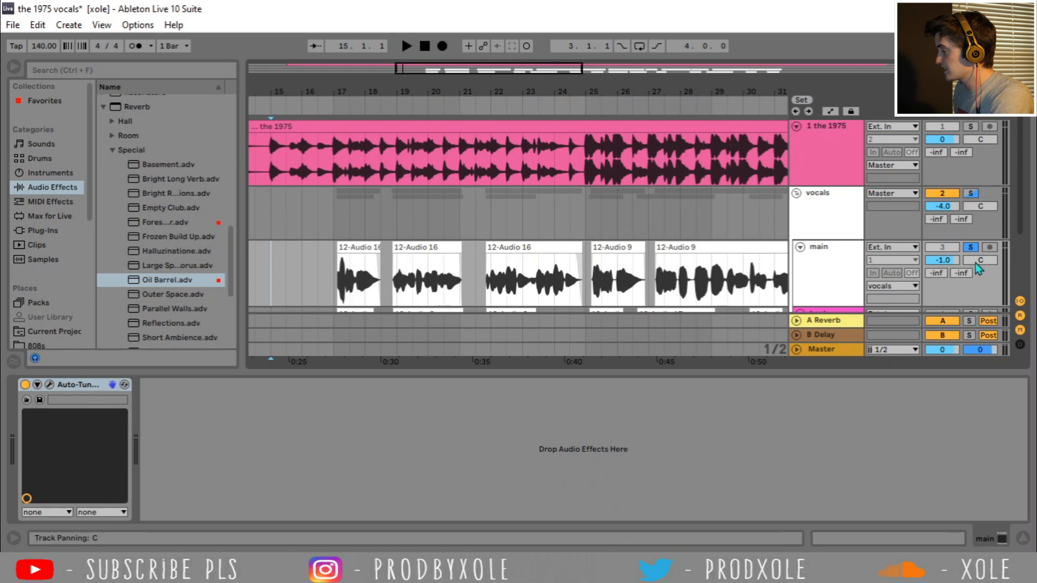
scroll(838, 273, "down", 3)
scroll(837, 272, "up", 3)
key("space")
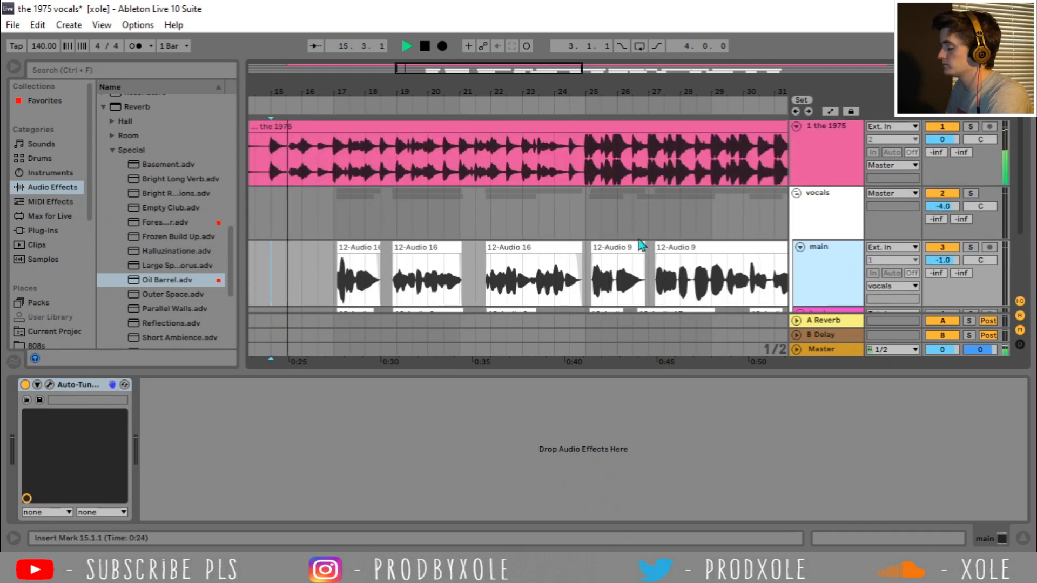
key("XF86AudioLowerVolume")
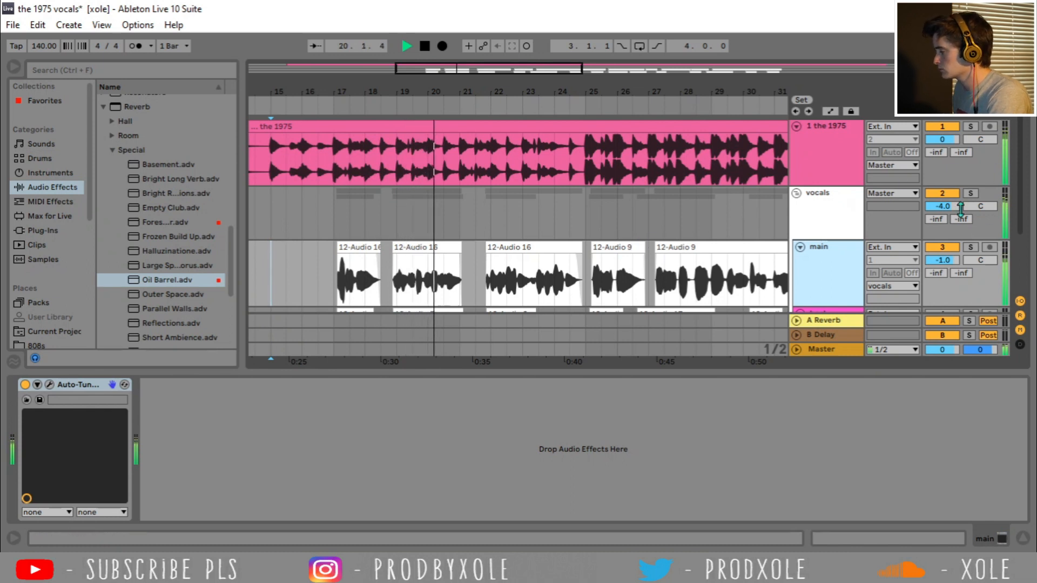
Step: Raise the vocals group's volume to -3.0 dB while the song plays
left_click(951, 205)
key("Up")
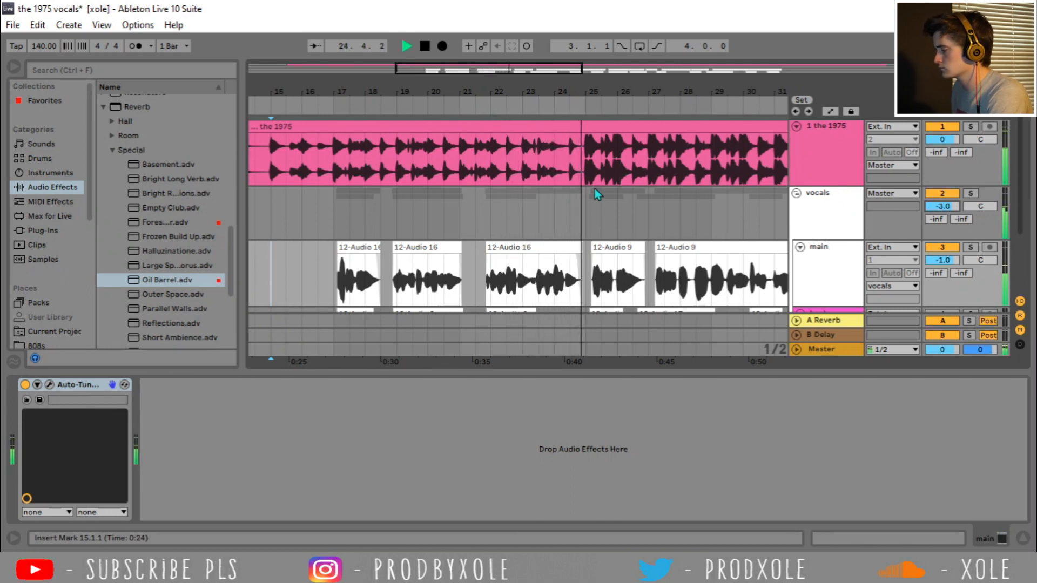
left_click_drag(616, 94, 530, 95)
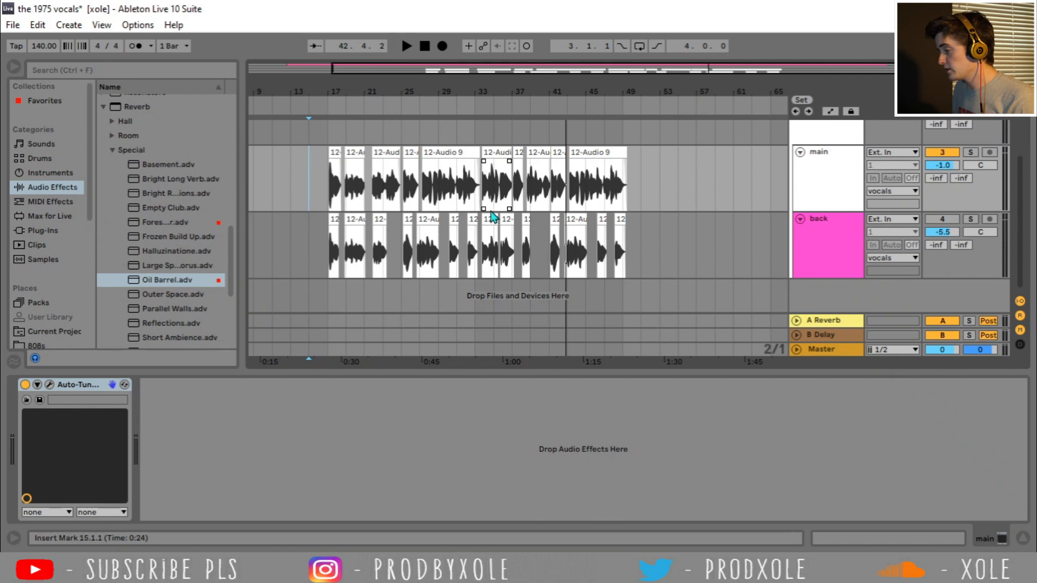
Step: Show the back track's devices and switch off its Valhalla reverb, SideWidener and Chorus
left_click(837, 252)
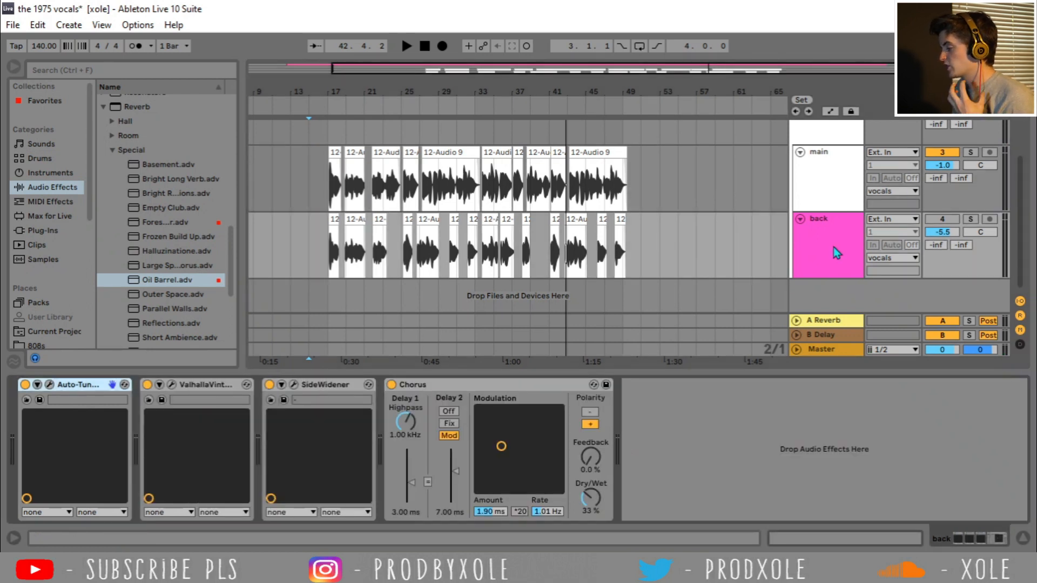
left_click(821, 249)
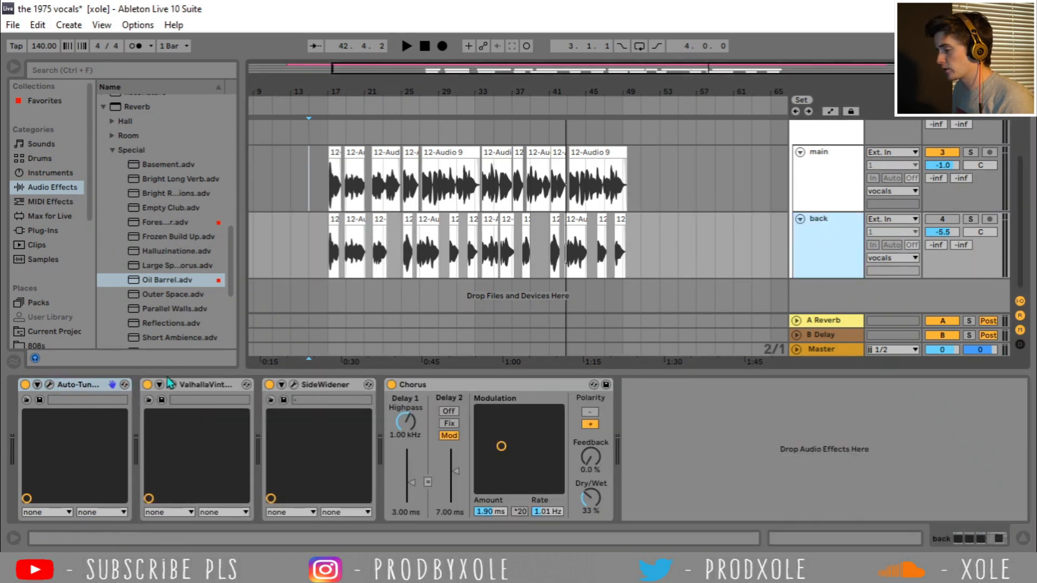
left_click(147, 385)
left_click(269, 384)
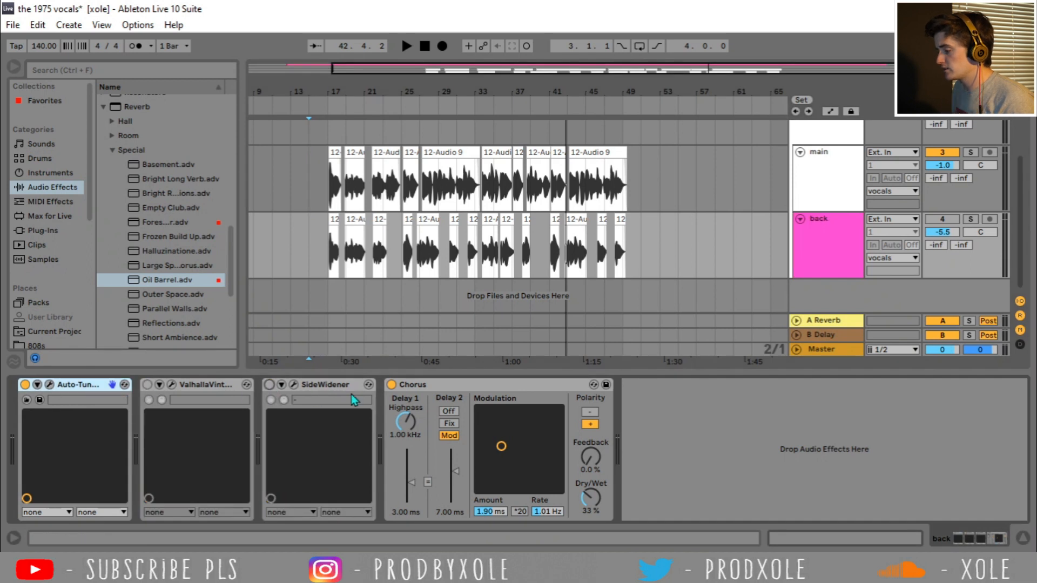
left_click(391, 384)
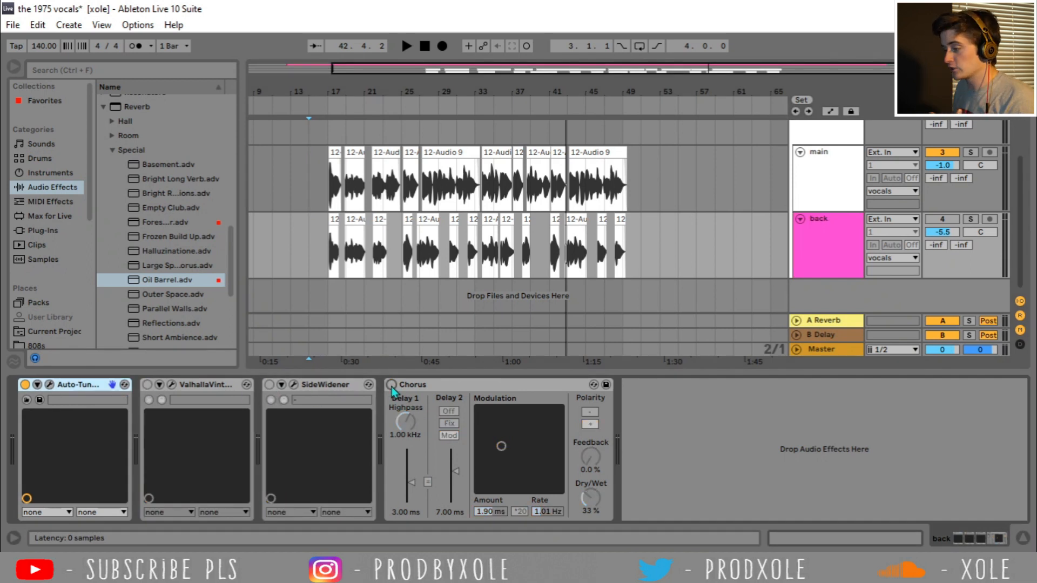
Step: Switch the back track's Valhalla reverb, SideWidener and Chorus on again
left_click(147, 384)
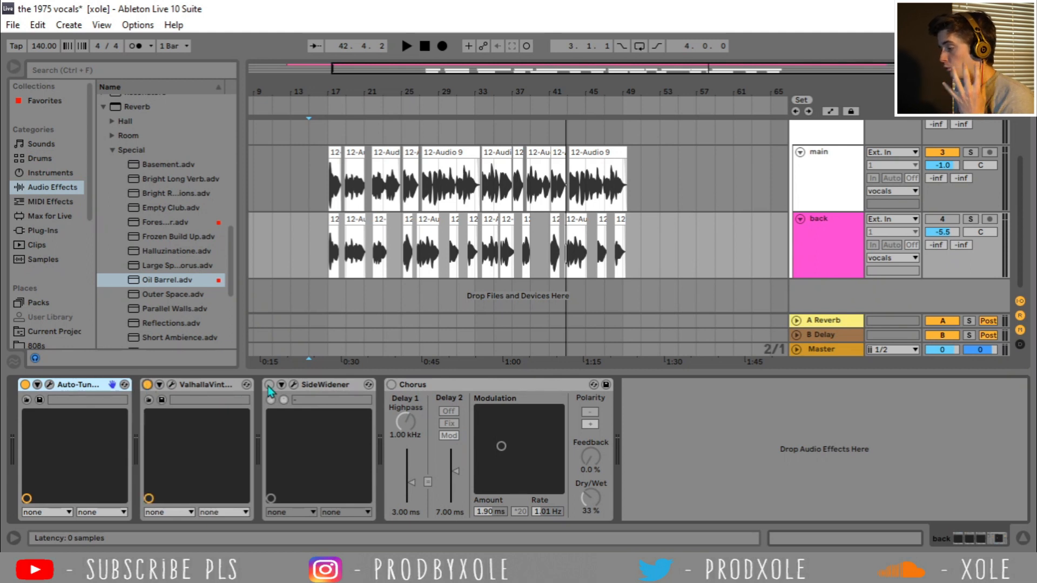
left_click(269, 385)
left_click(391, 384)
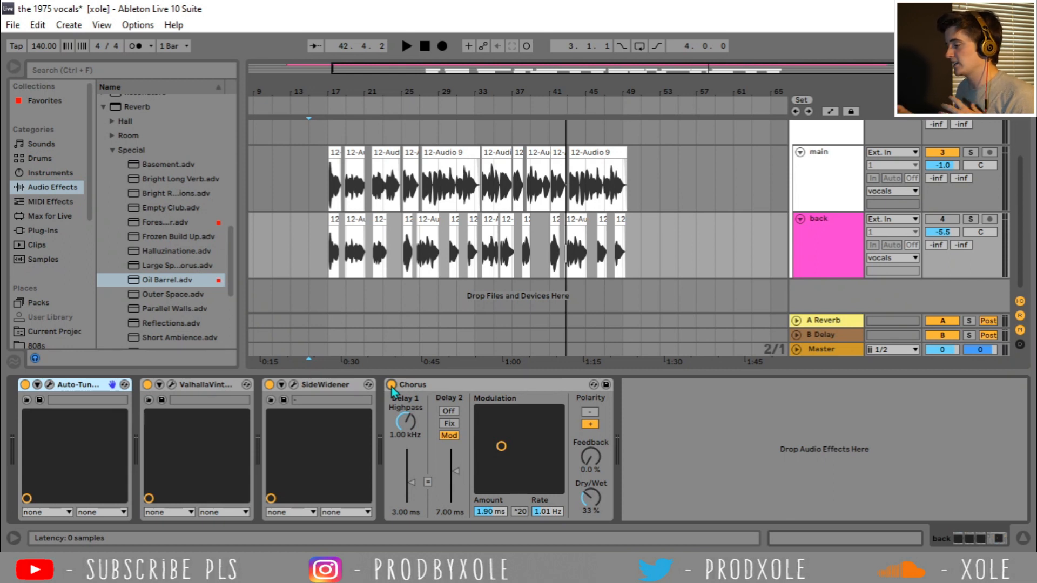
Step: Activate the back track and compare its device chain with that of the main track
left_click(309, 249)
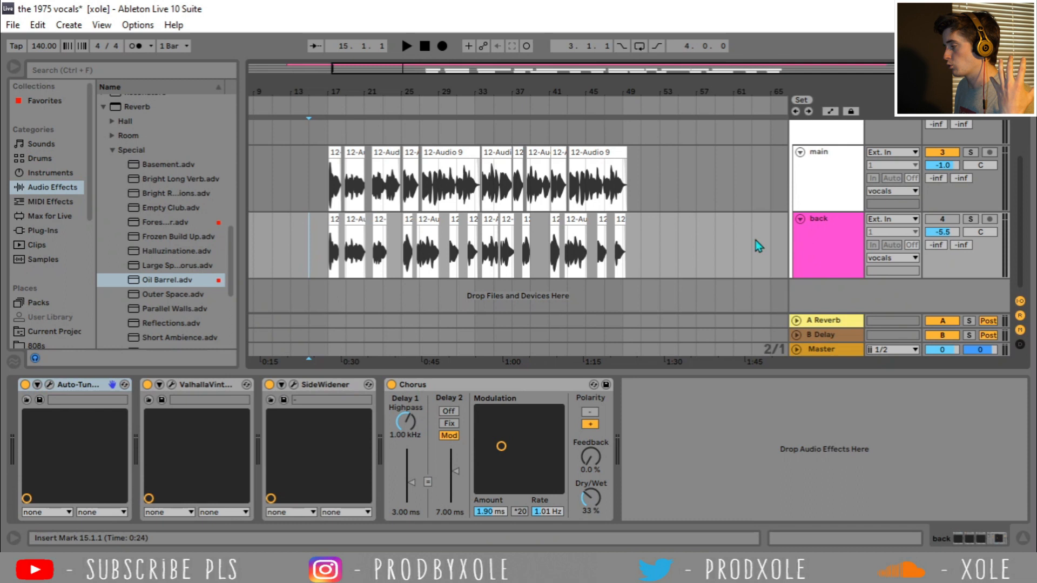
left_click(824, 182)
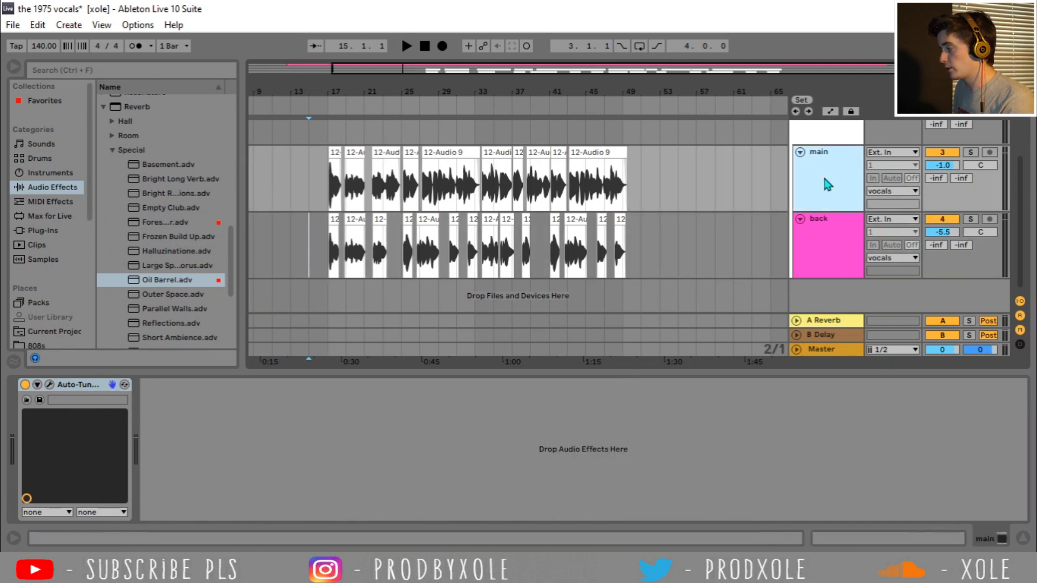
left_click(830, 261)
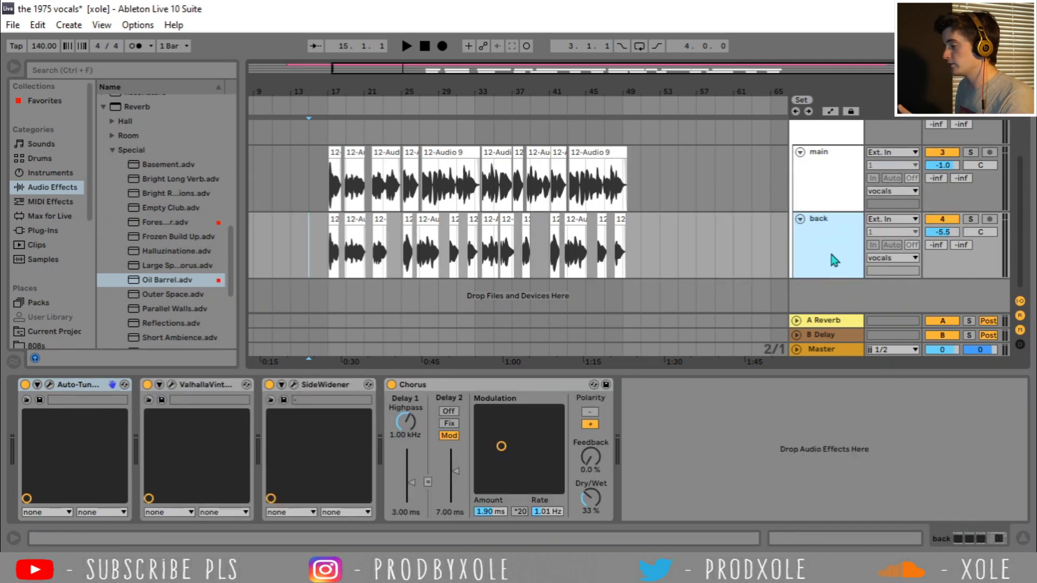
left_click(943, 234)
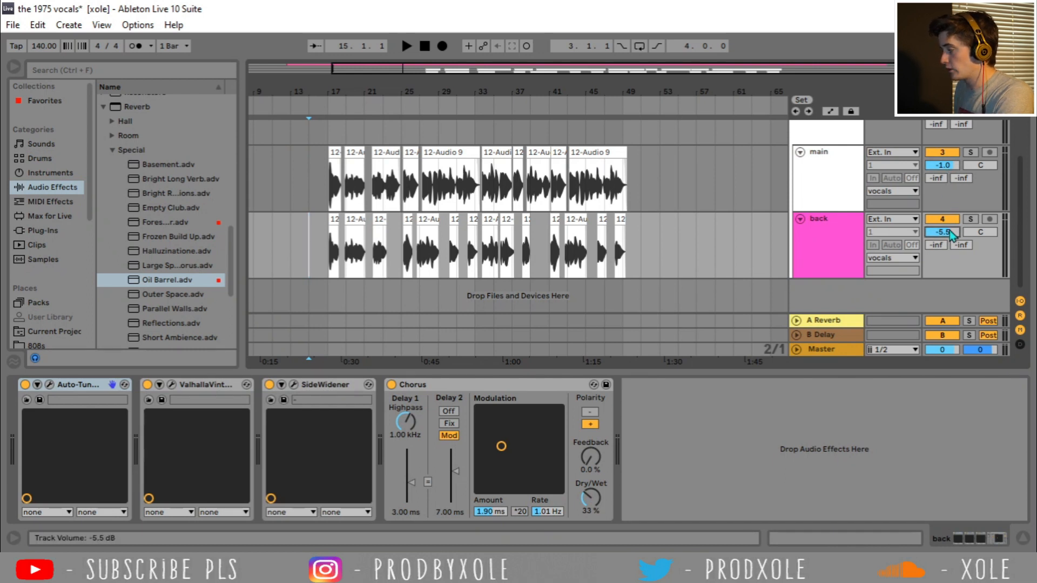
Step: Examine how the back track's clips line up with the main vocal clips from bar 17 to bar 30
left_click(333, 249)
left_click_drag(330, 92, 330, 140)
left_click_drag(317, 248, 647, 265)
left_click(635, 256)
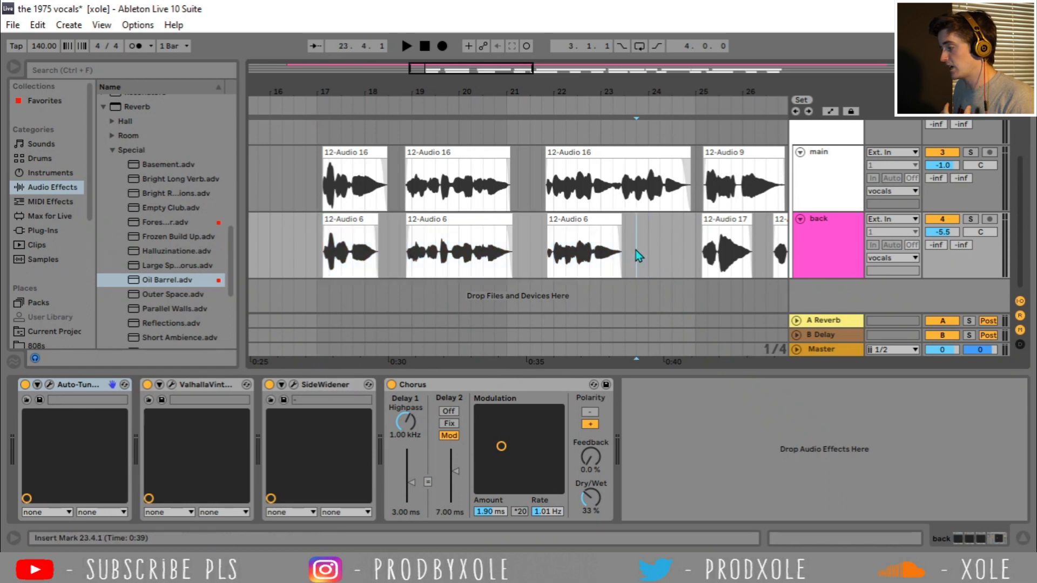
left_click_drag(617, 94, 395, 75)
left_click_drag(445, 261, 592, 252)
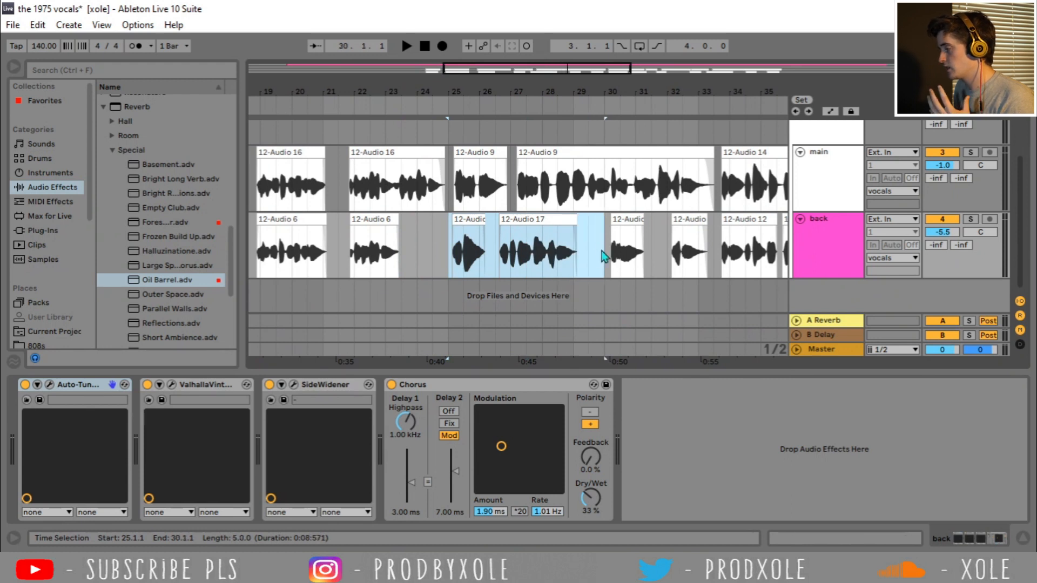
left_click(446, 241)
left_click_drag(441, 92, 500, 91)
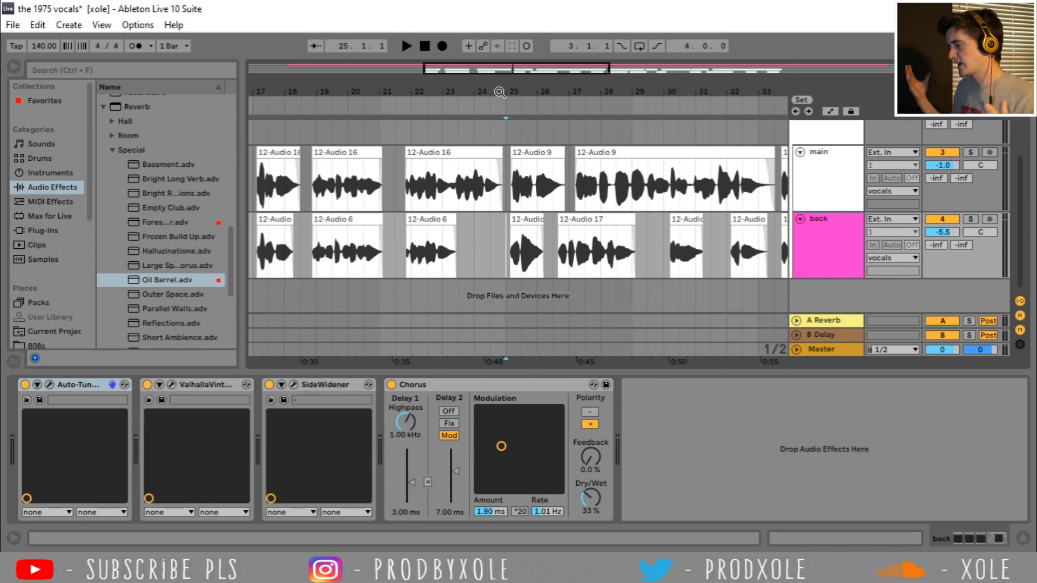
left_click_drag(500, 91, 500, 70)
Step: Play the full song with main and back vocals from bar 16, following the vocal clips in the arrangement
left_click(341, 219)
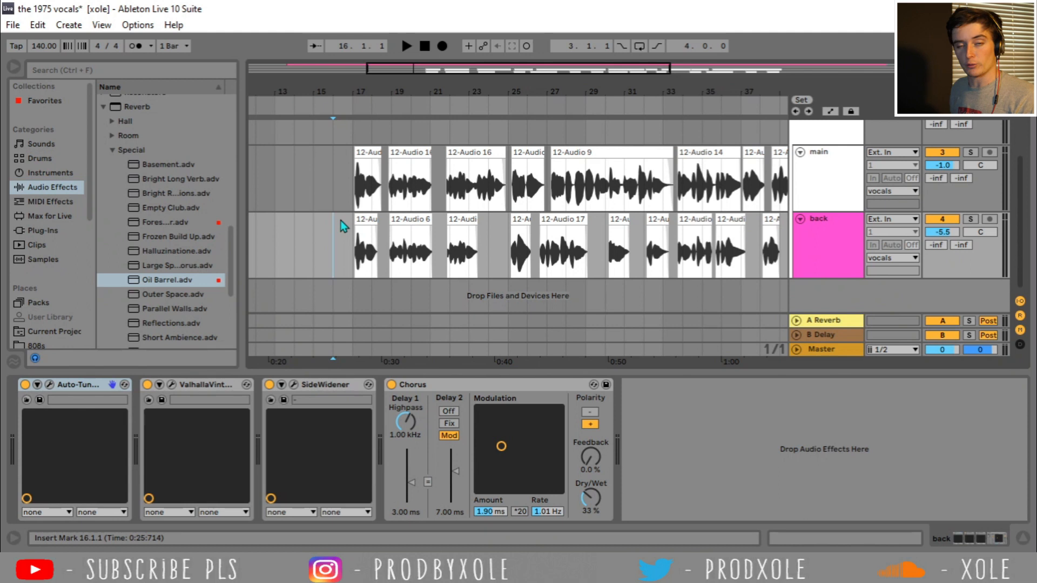
scroll(340, 220, "up", 3)
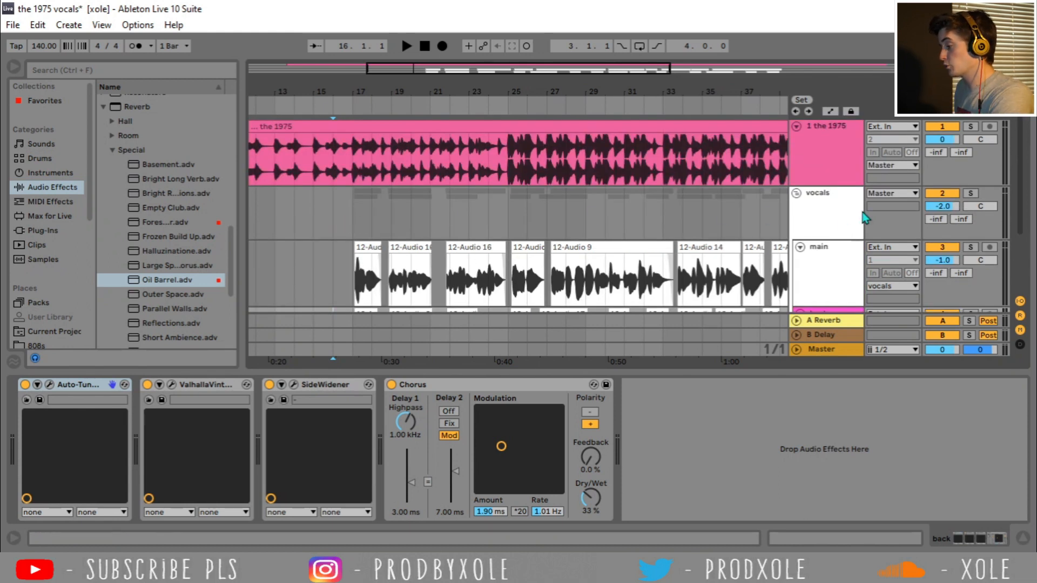
key("space")
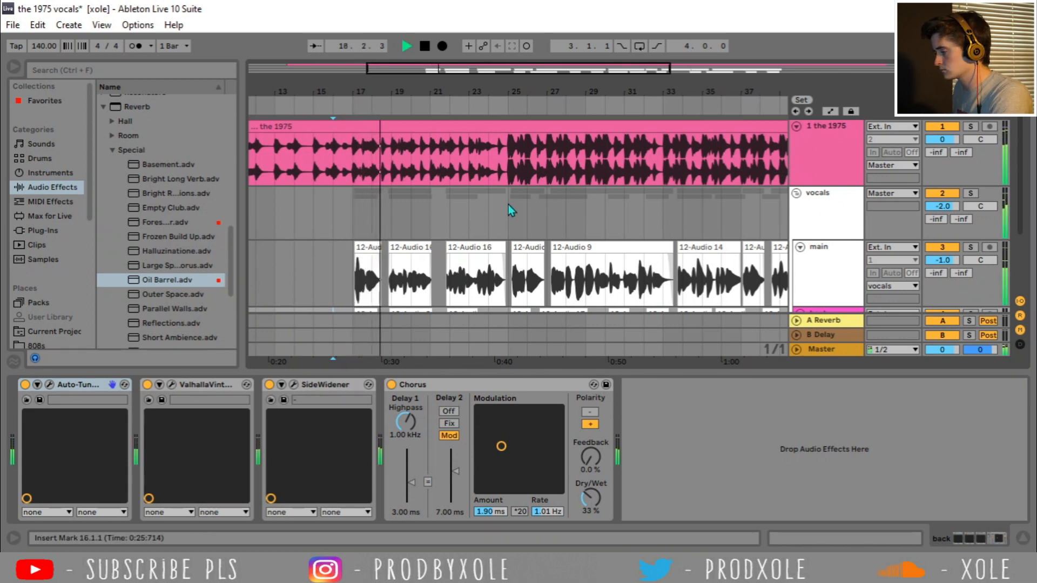
scroll(508, 205, "down", 3)
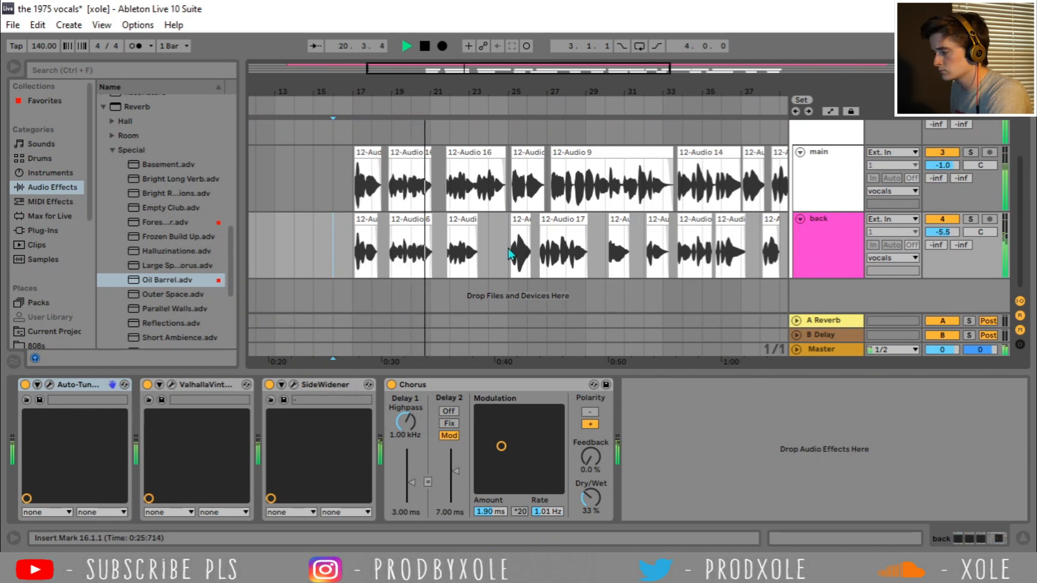
mouse_move(511, 232)
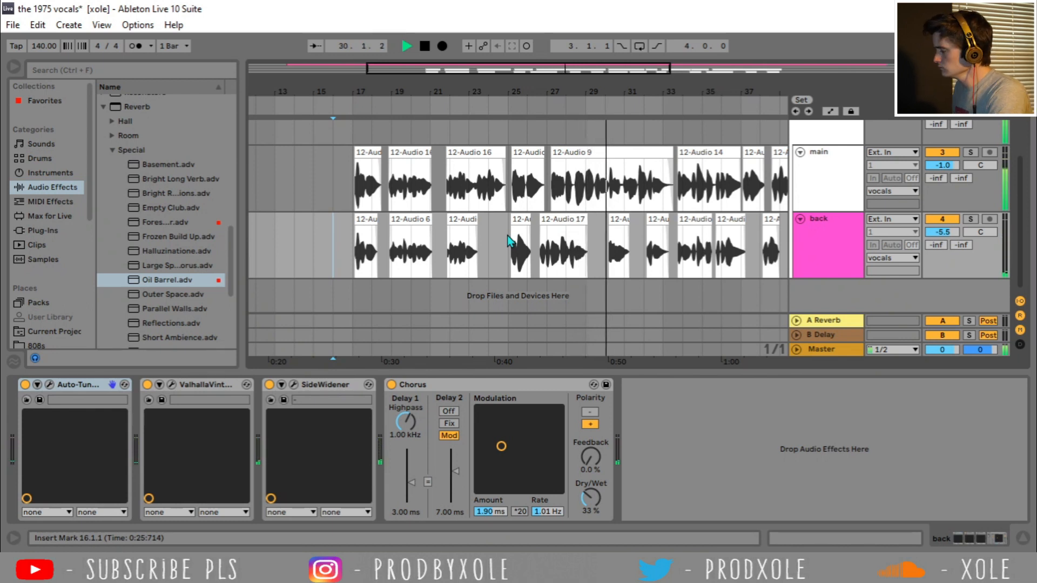
left_click_drag(679, 96, 586, 93)
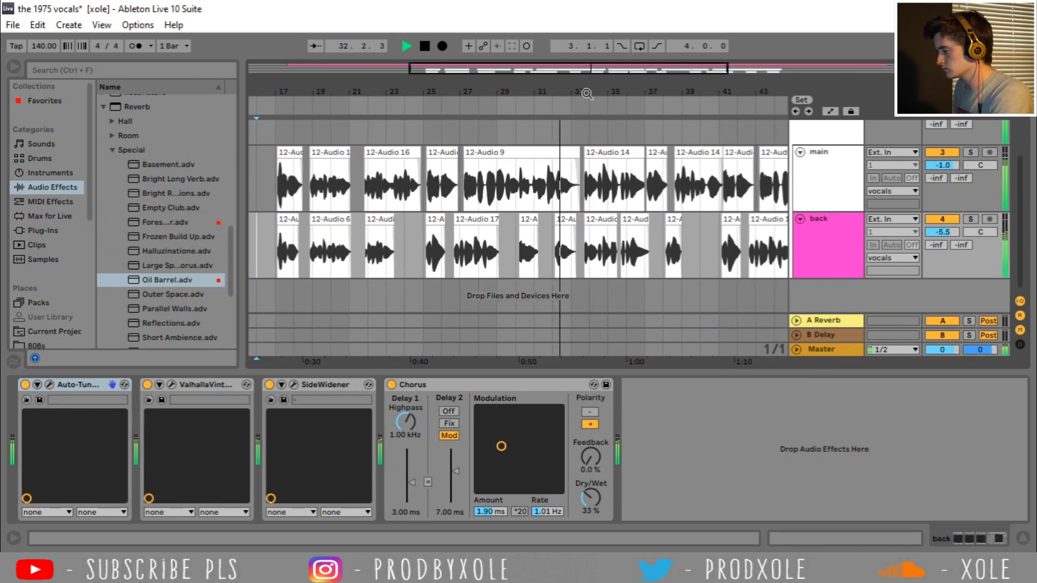